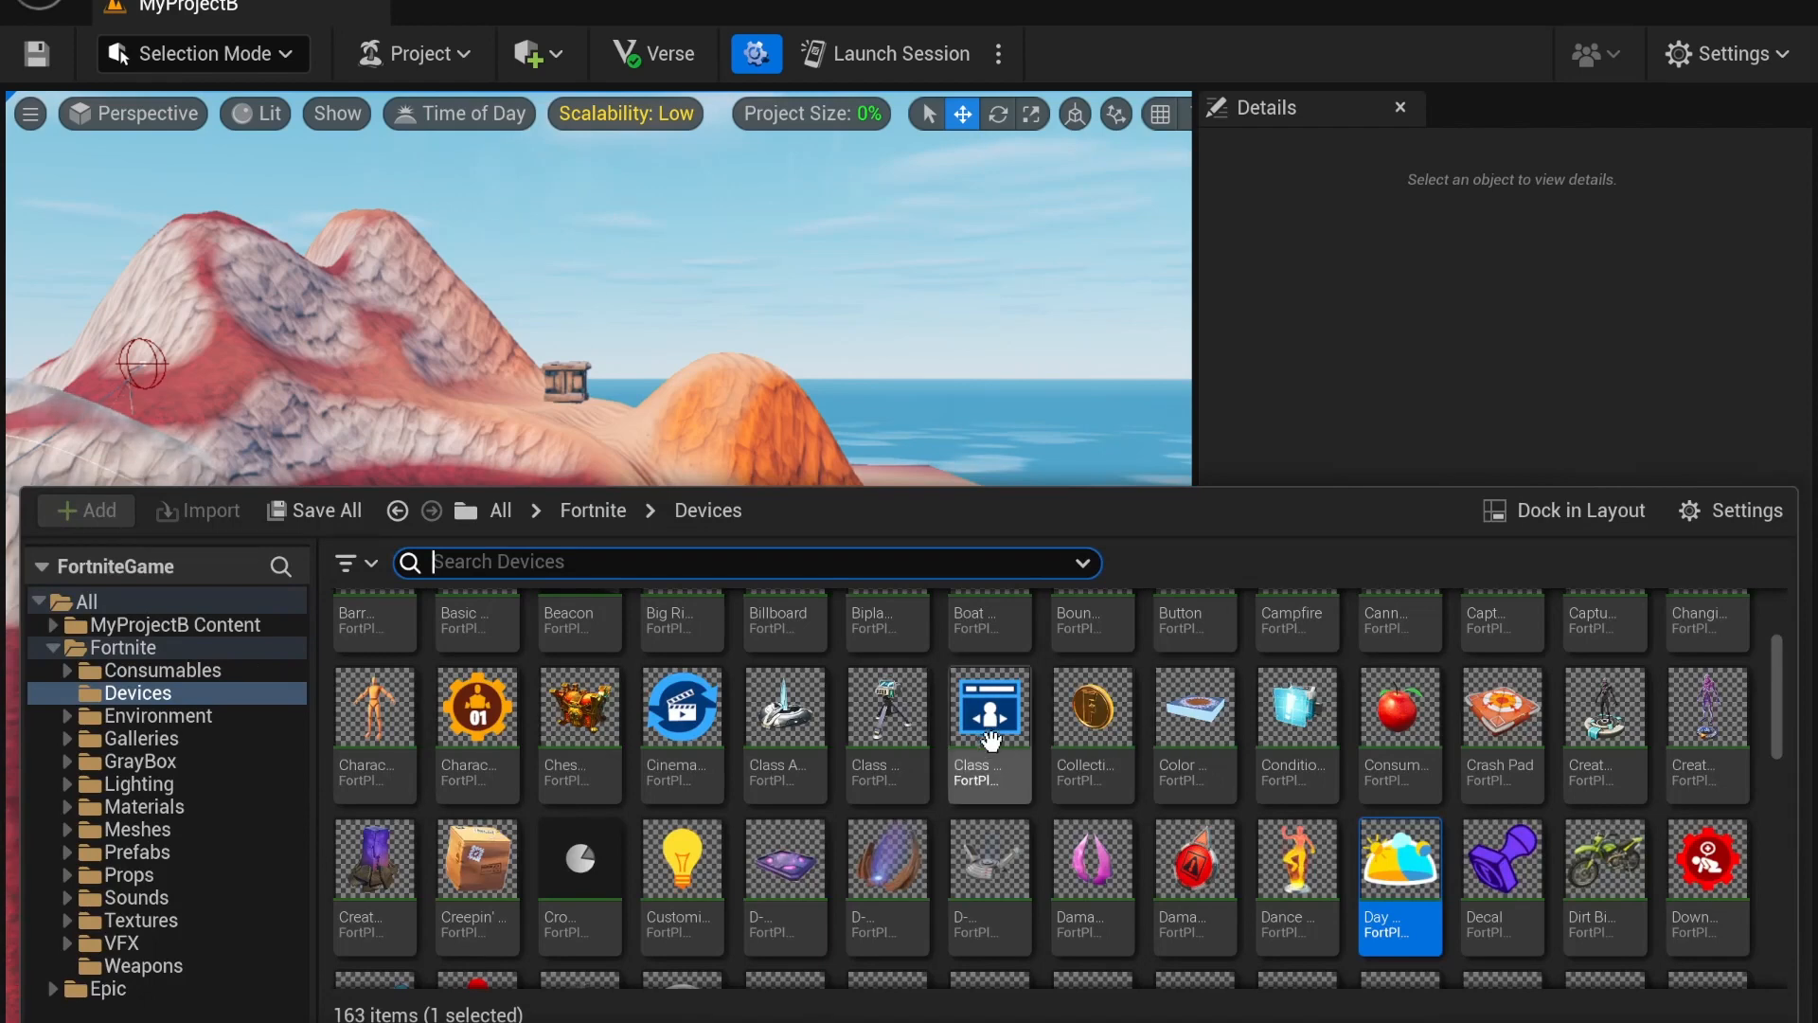
Place a Day Sequence Device from the Fortnite Devices folder on the red terrain in front of the mountain
{"action": "scroll", "coordinate": [942, 722], "scroll_direction": "down", "scroll_amount": 3}
{"action": "scroll", "coordinate": [1411, 758], "scroll_direction": "up", "scroll_amount": 4}
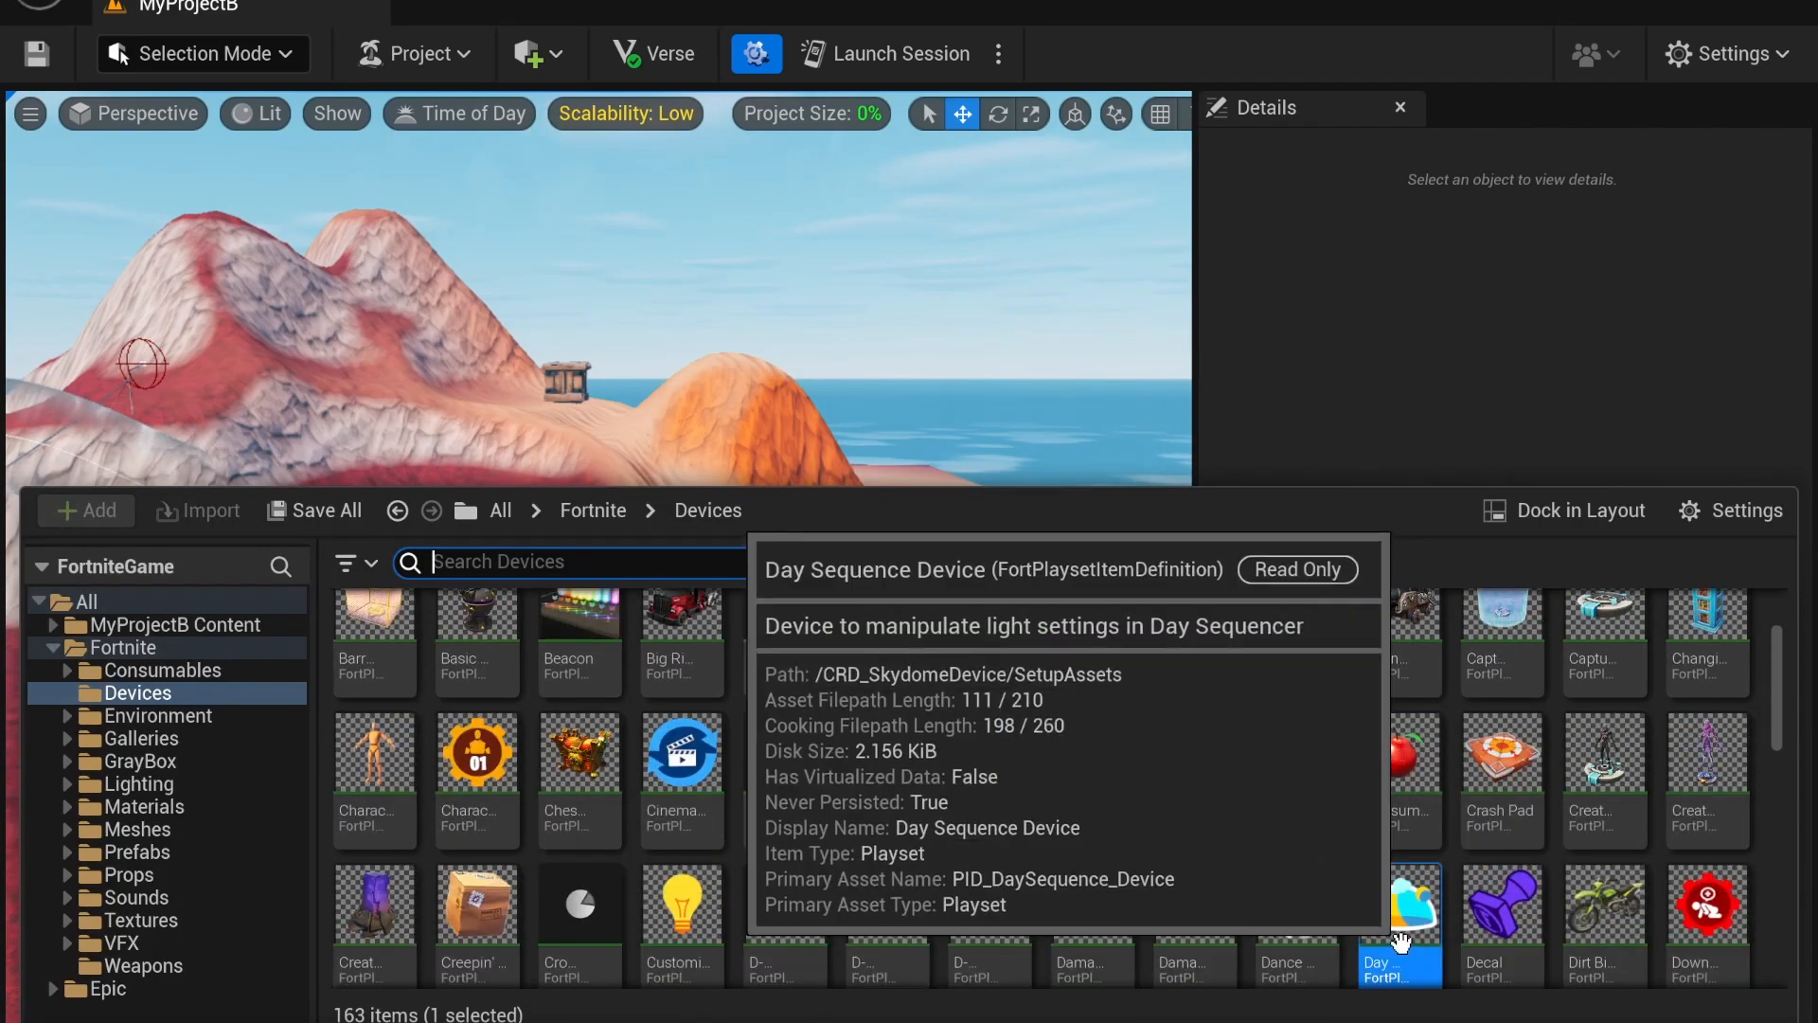
{"action": "left_click_drag", "start_coordinate": [1400, 947], "coordinate": [799, 420]}
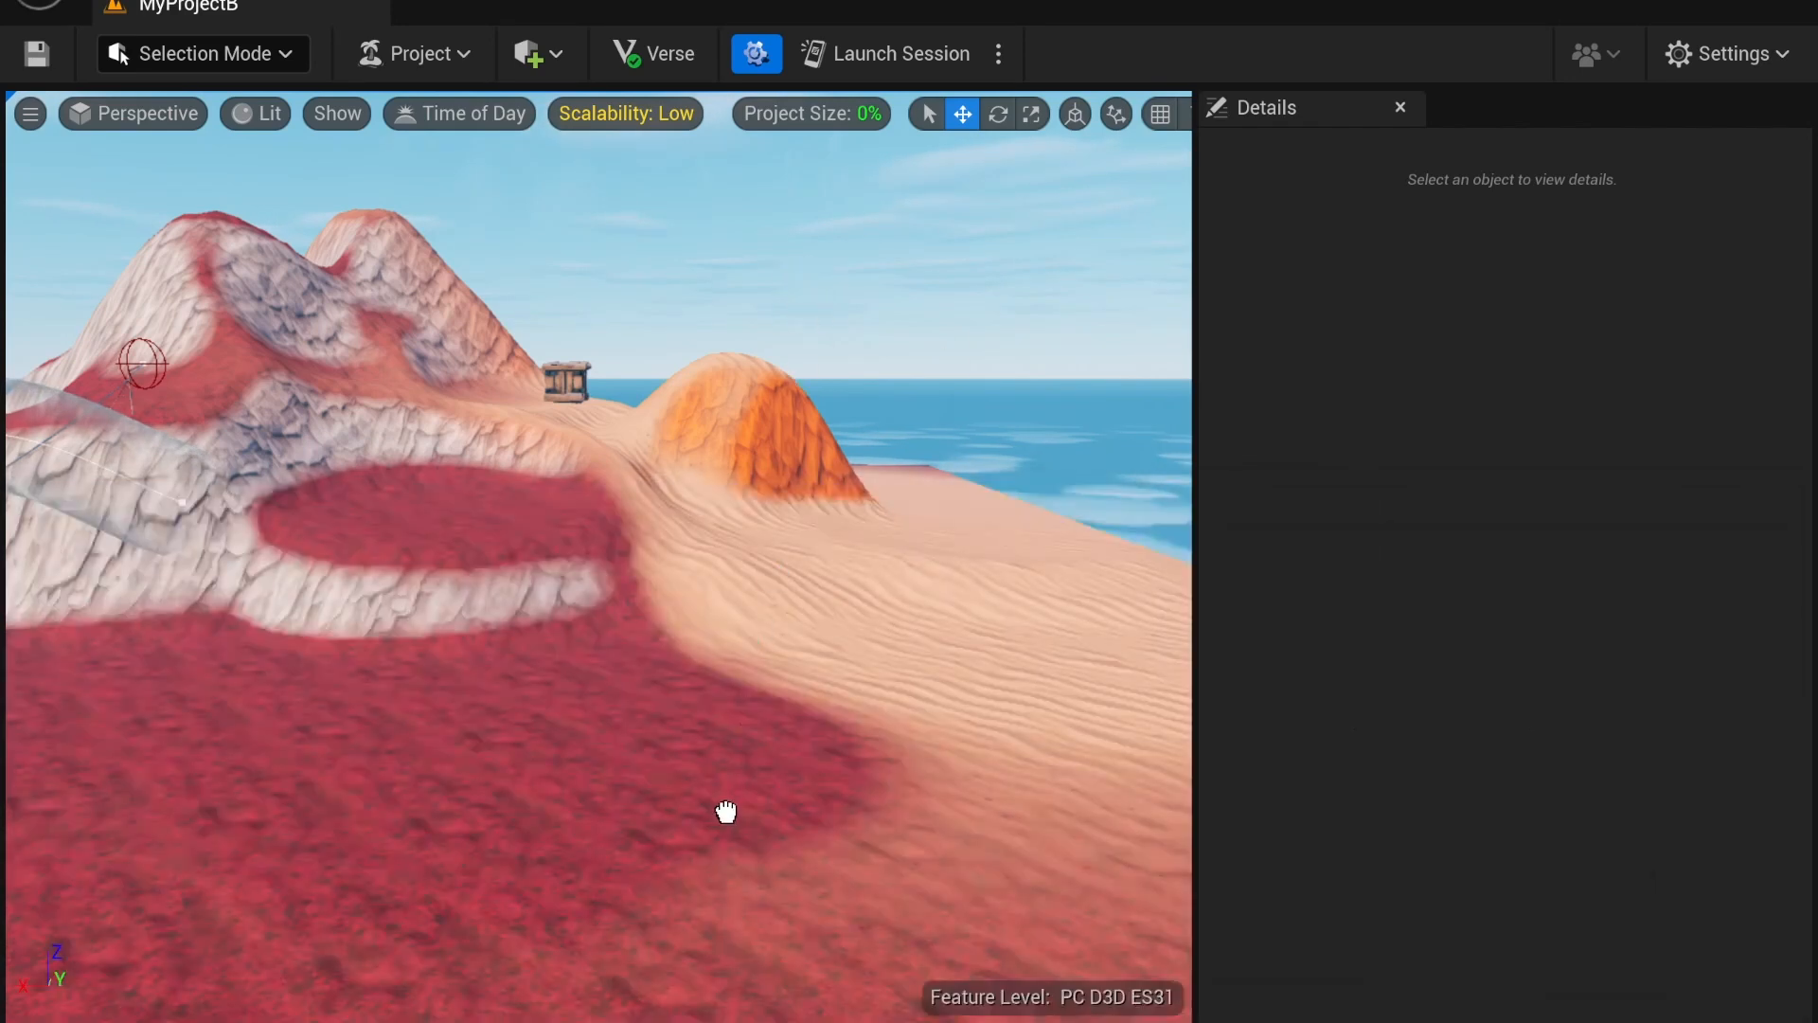
{"action": "left_click_drag", "start_coordinate": [726, 811], "coordinate": [725, 813]}
Keep the device's Day / Night Cycle at Default and set the viewport's time of day preview to about 17.28
{"action": "scroll", "coordinate": [1493, 502], "scroll_direction": "up", "scroll_amount": 6}
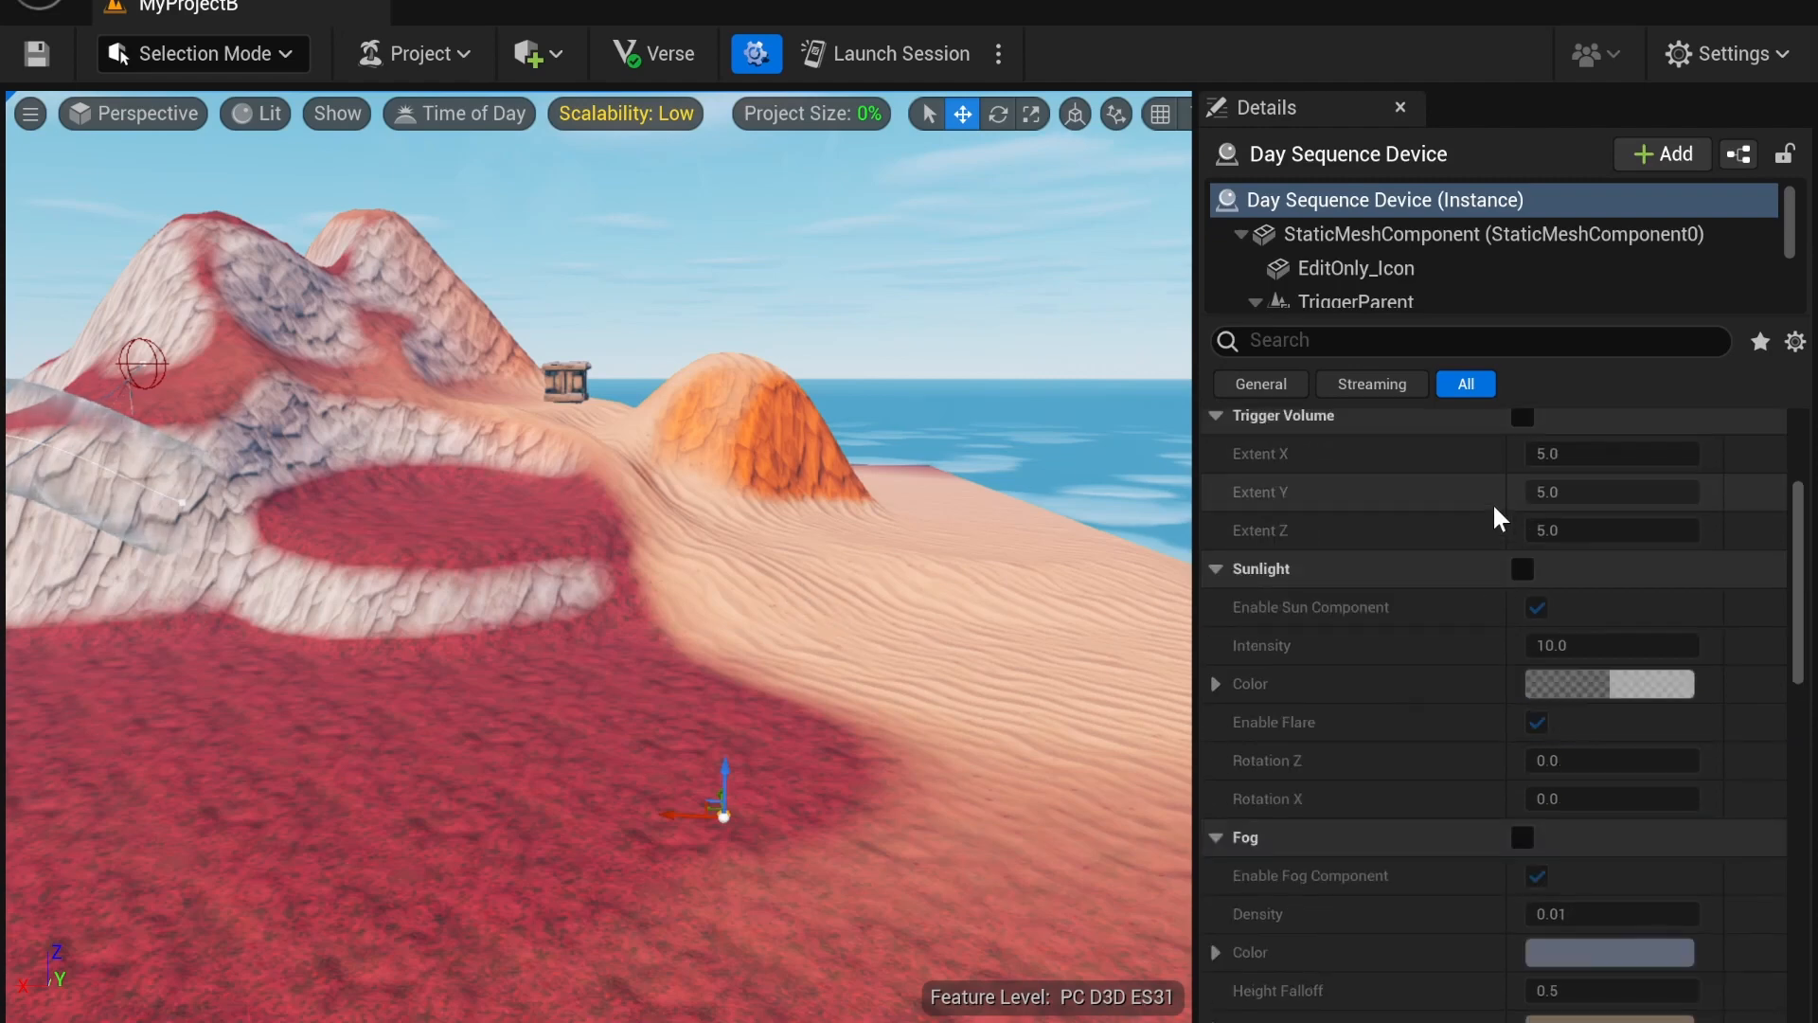
{"action": "scroll", "coordinate": [1498, 498], "scroll_direction": "down", "scroll_amount": 1}
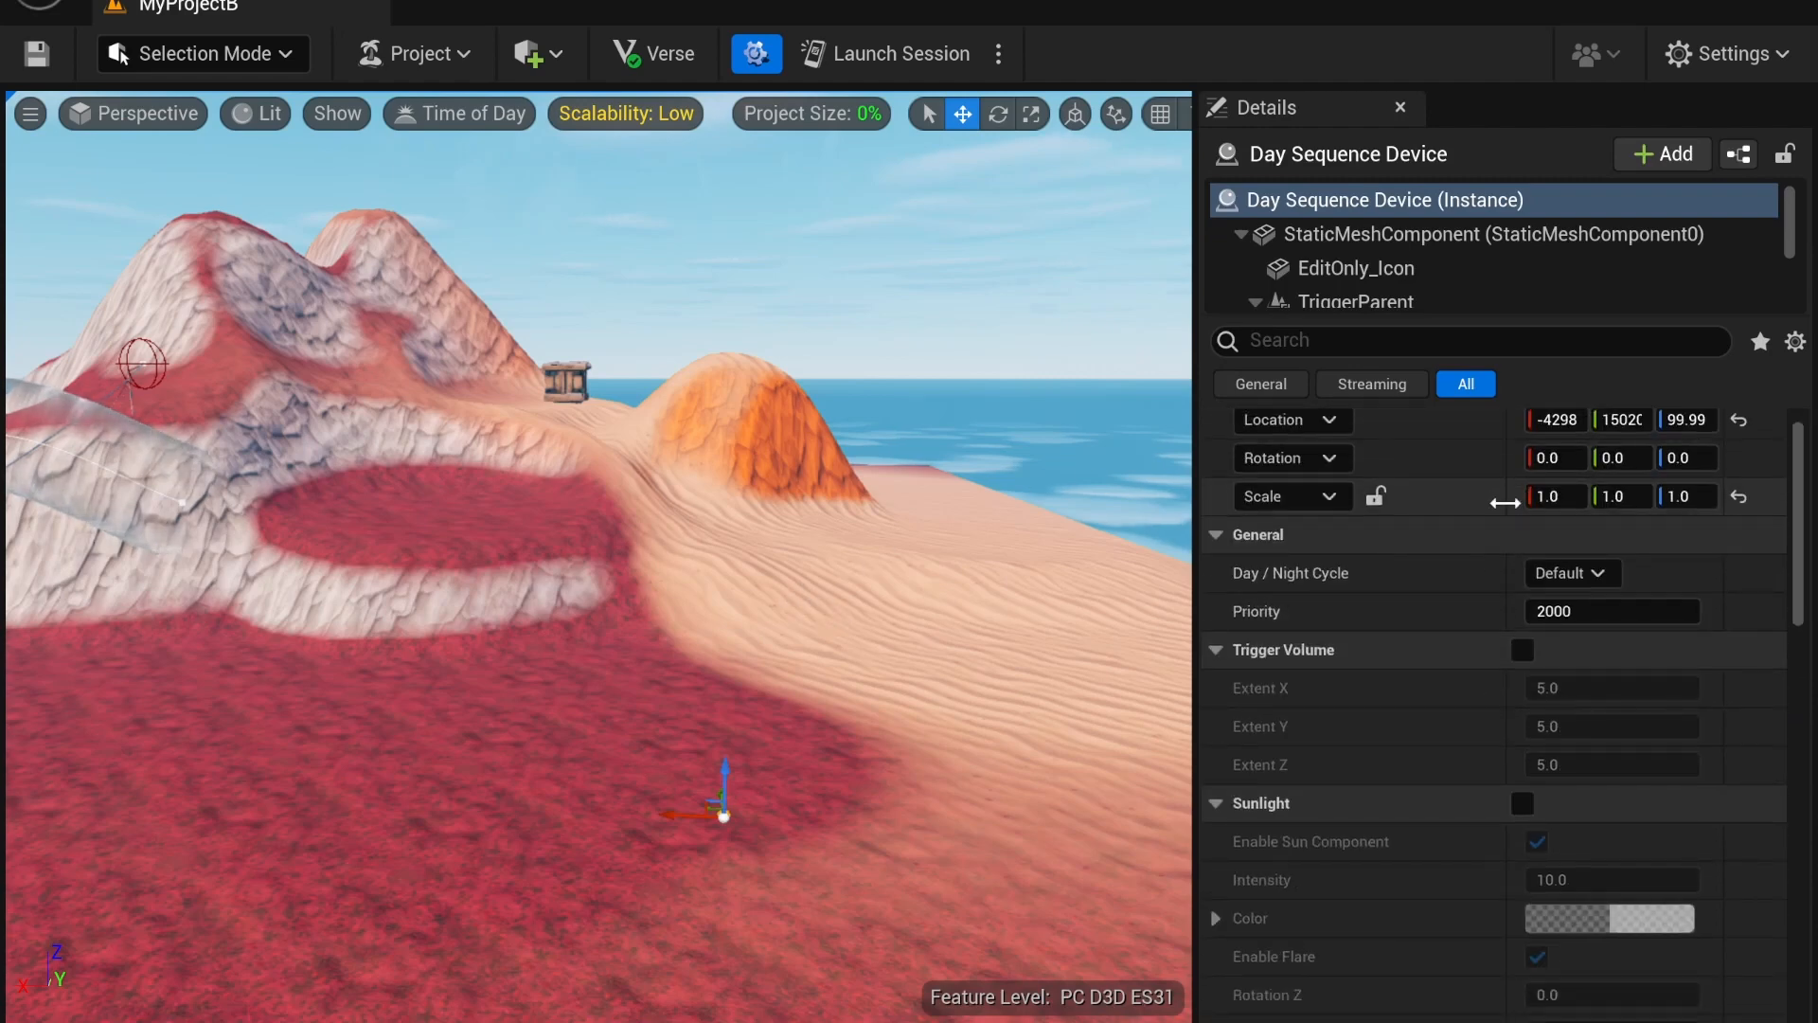
{"action": "left_click", "coordinate": [1583, 574]}
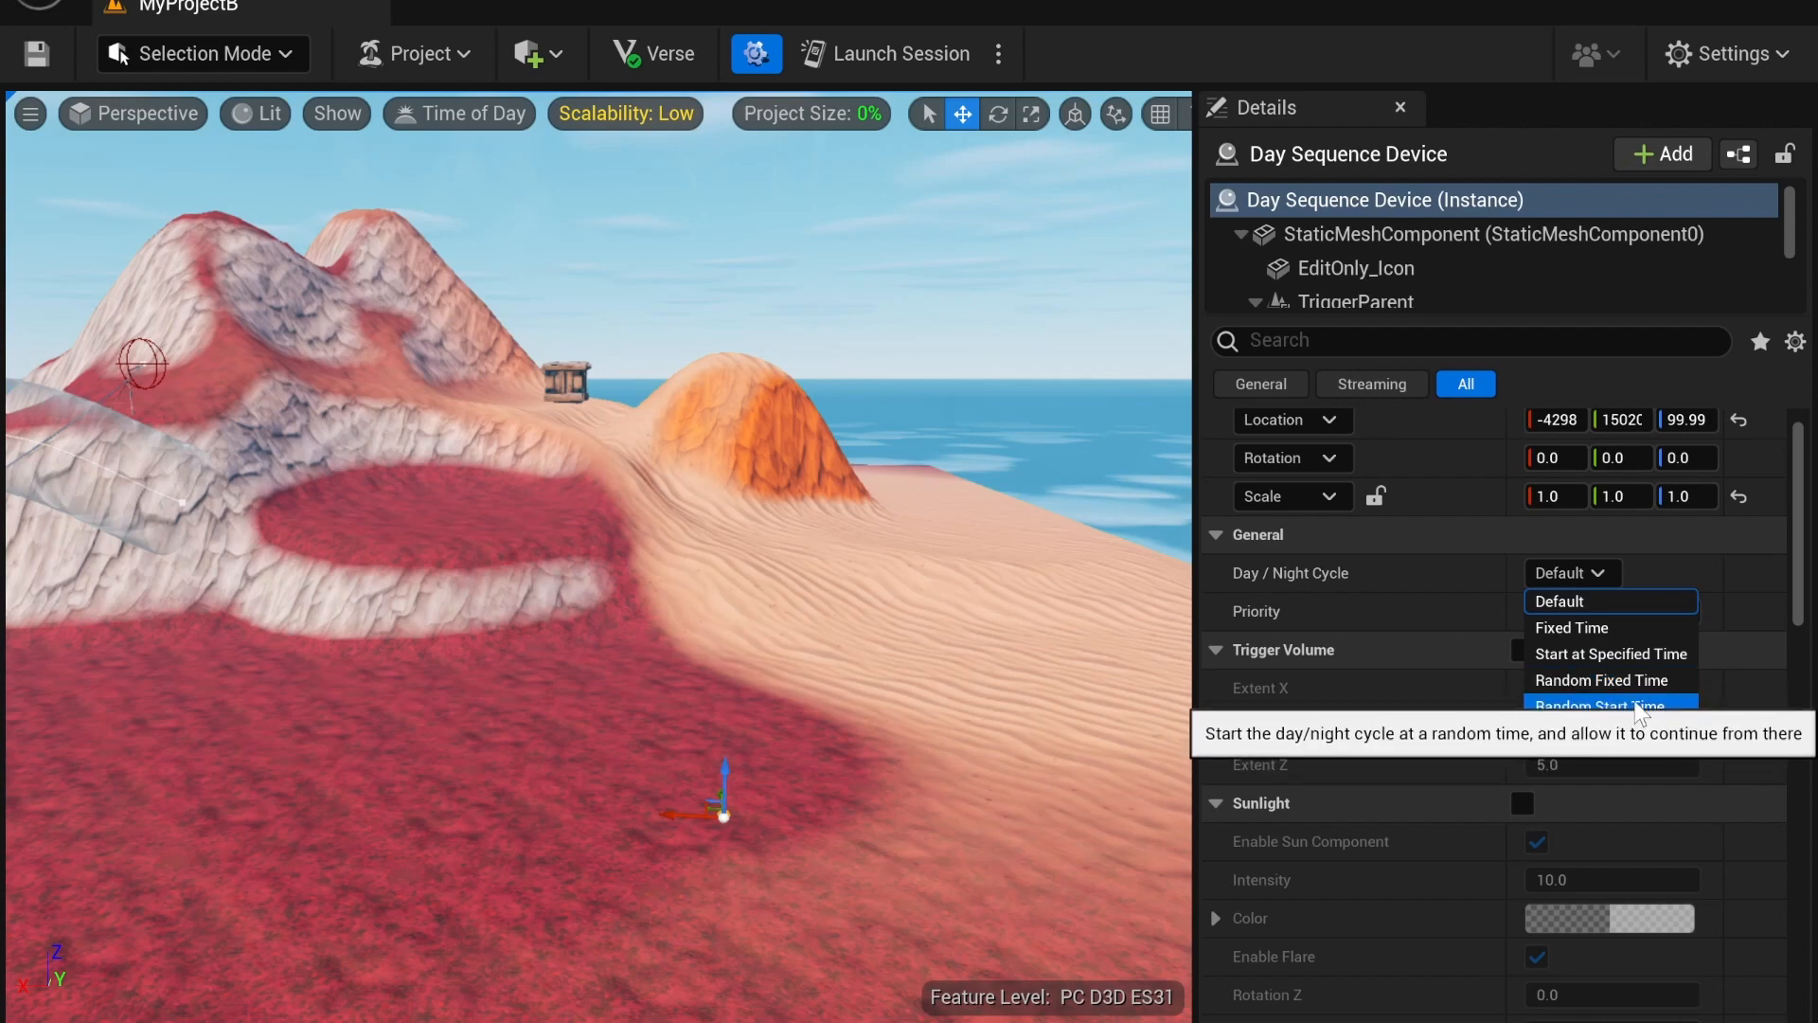
{"action": "left_click", "coordinate": [1575, 600]}
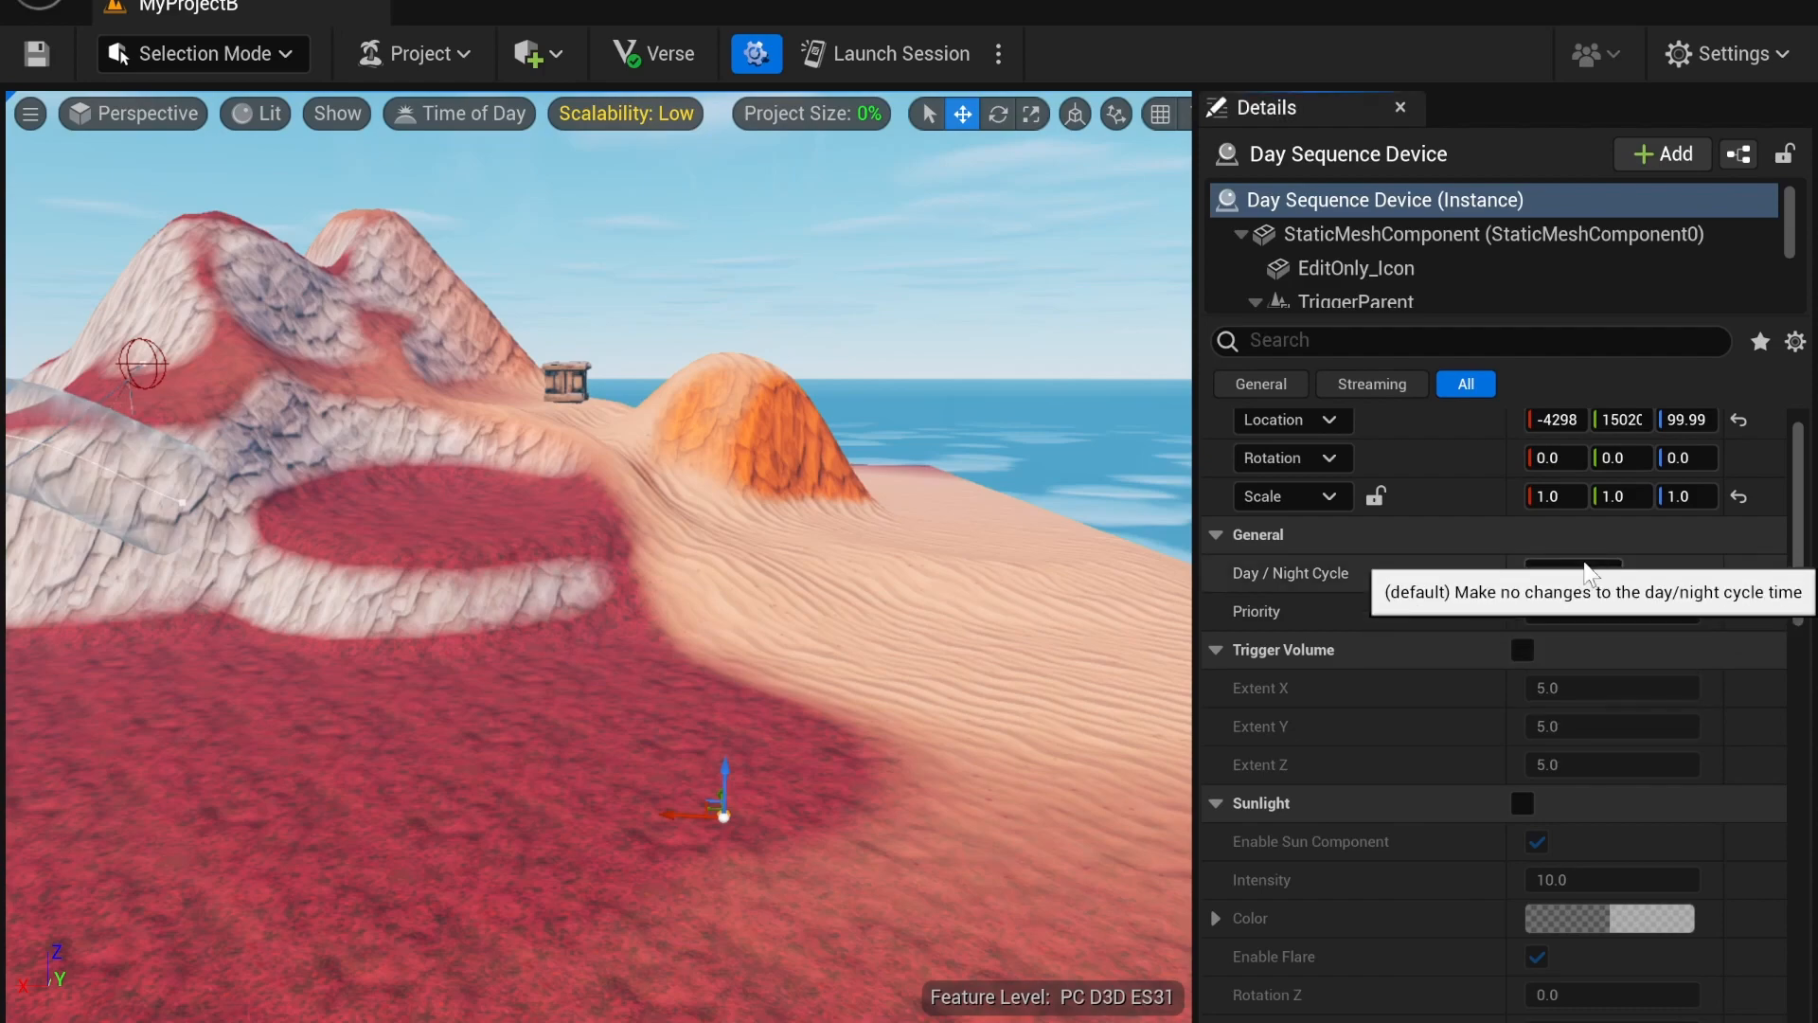
{"action": "left_click", "coordinate": [459, 113]}
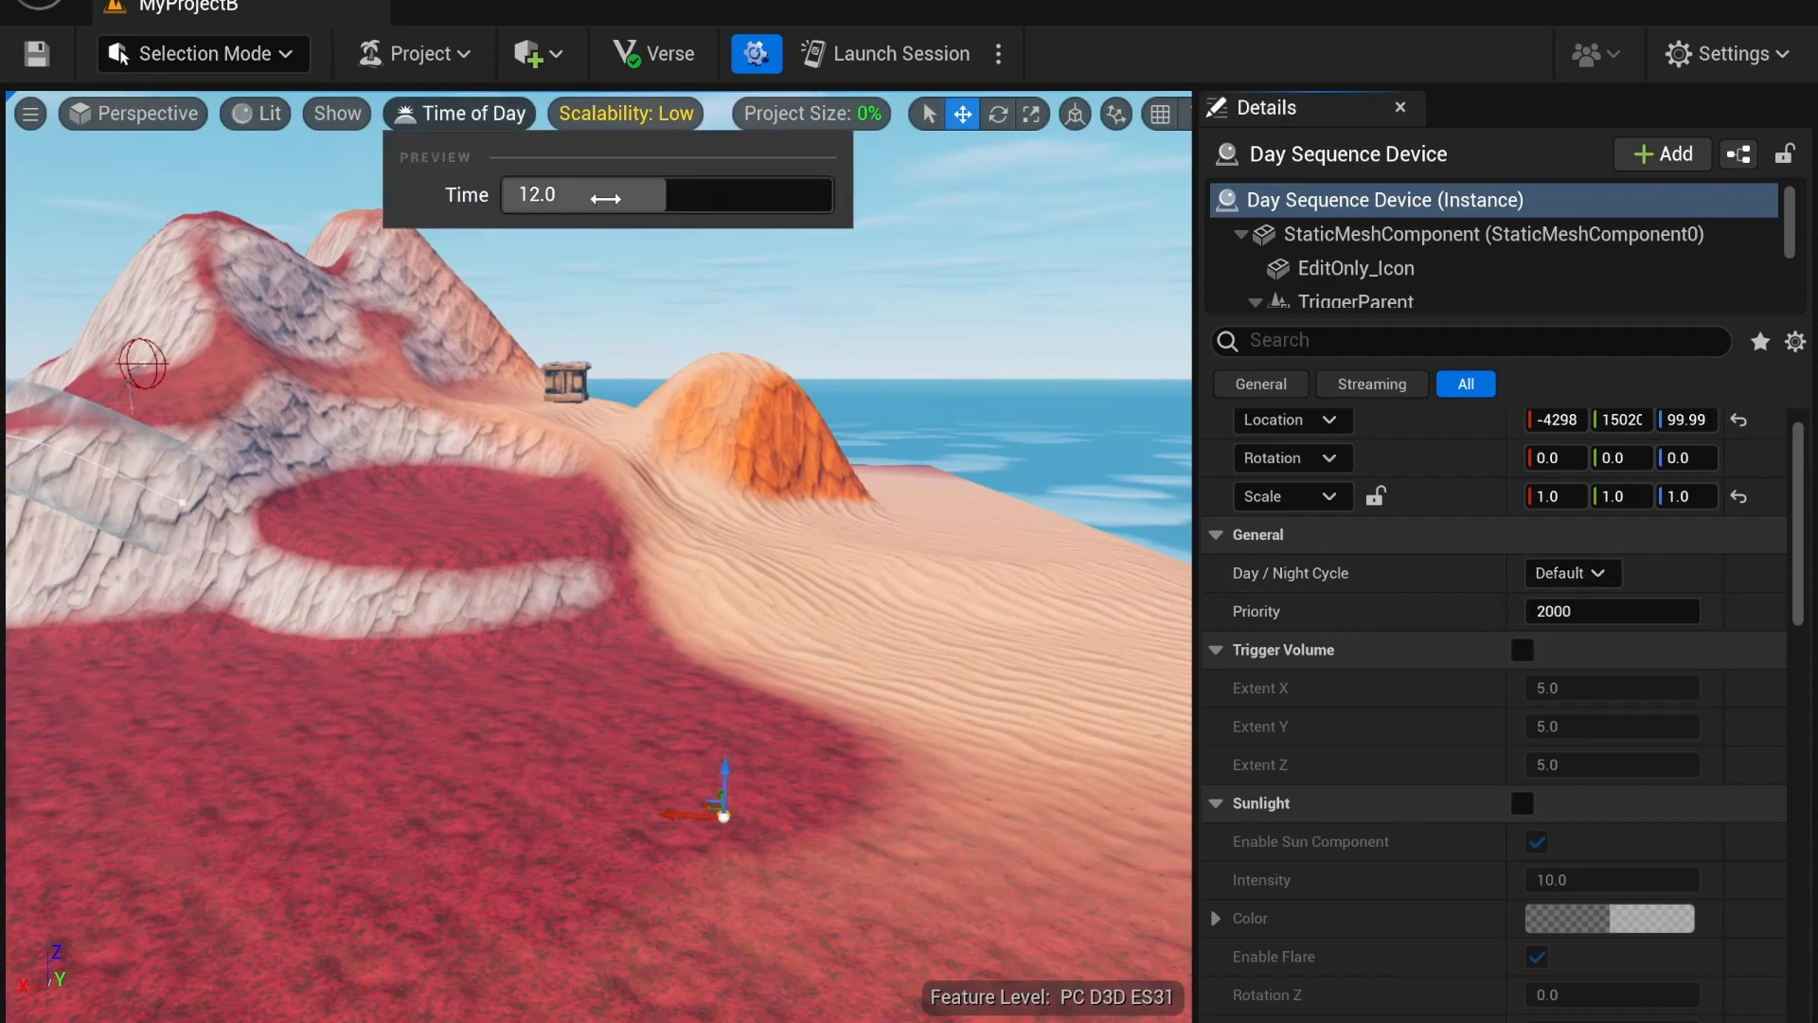
{"action": "left_click_drag", "start_coordinate": [666, 194], "coordinate": [739, 194]}
Enlarge the trigger volume's extents to about 11.45 (X), 11.51 (Y) and 12.93 (Z), and leave the trigger volume disabled
{"action": "scroll", "coordinate": [1446, 528], "scroll_direction": "down", "scroll_amount": 3}
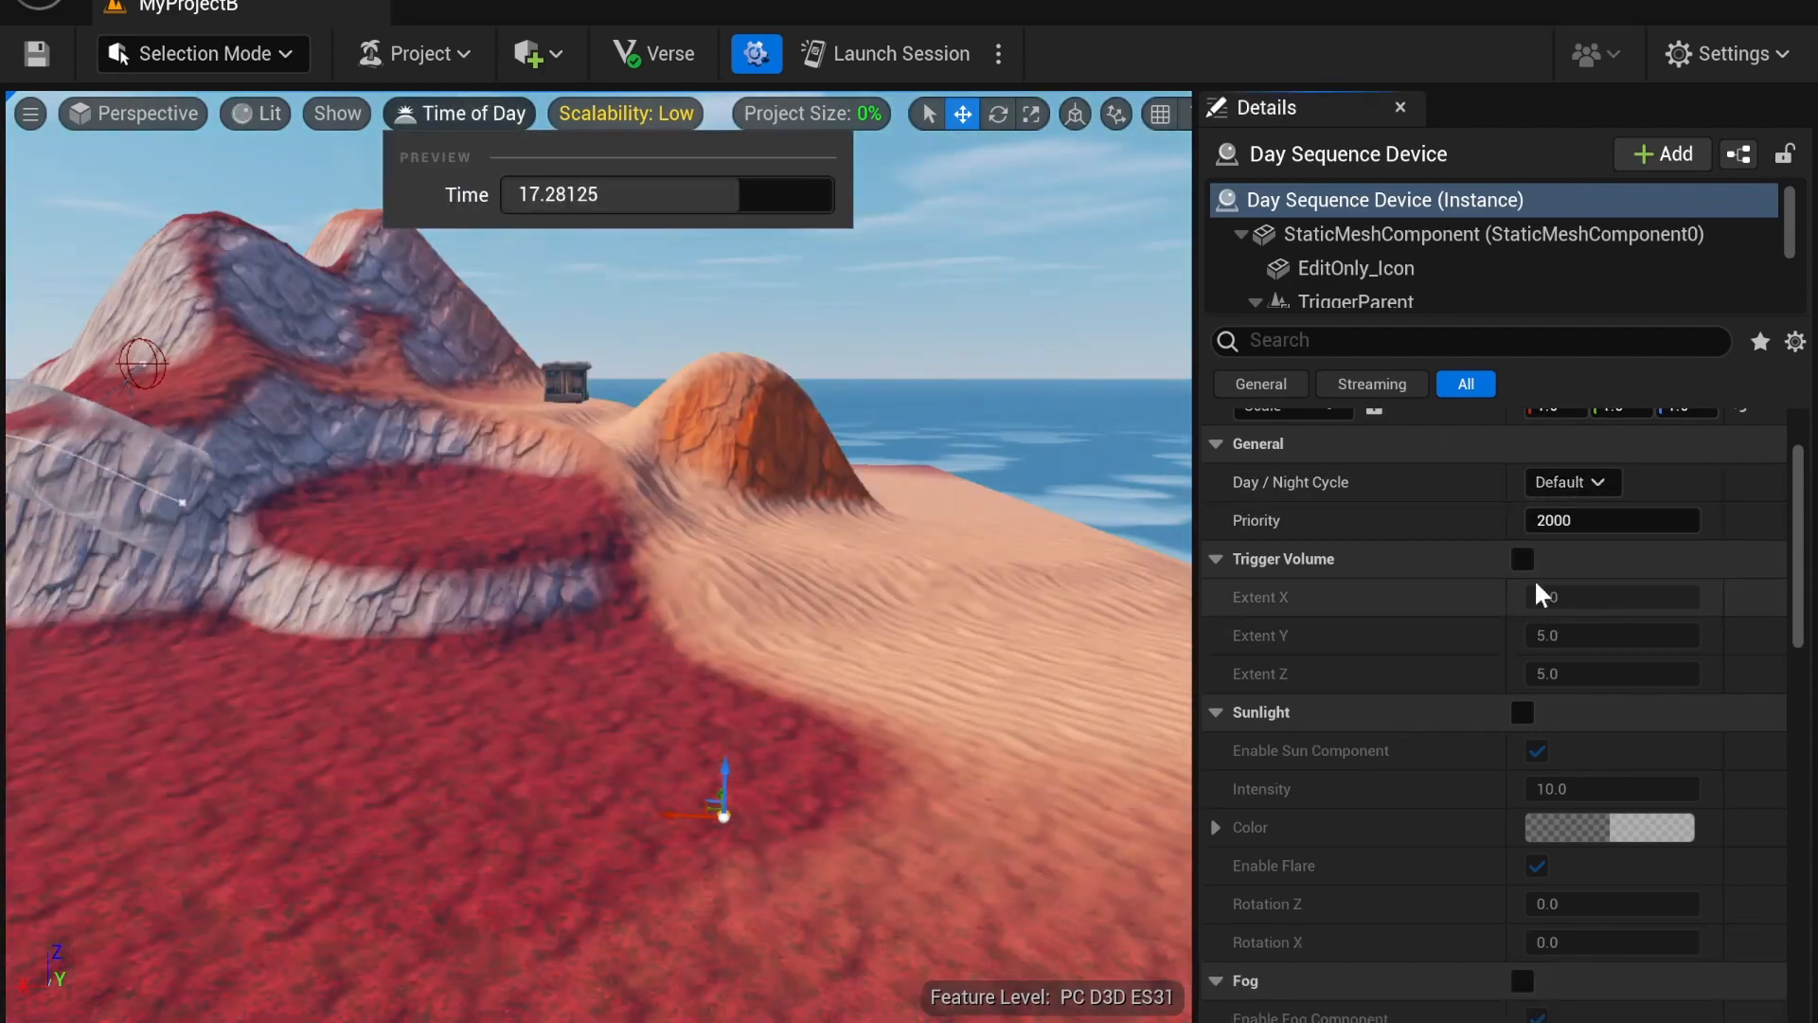
{"action": "left_click", "coordinate": [1522, 560]}
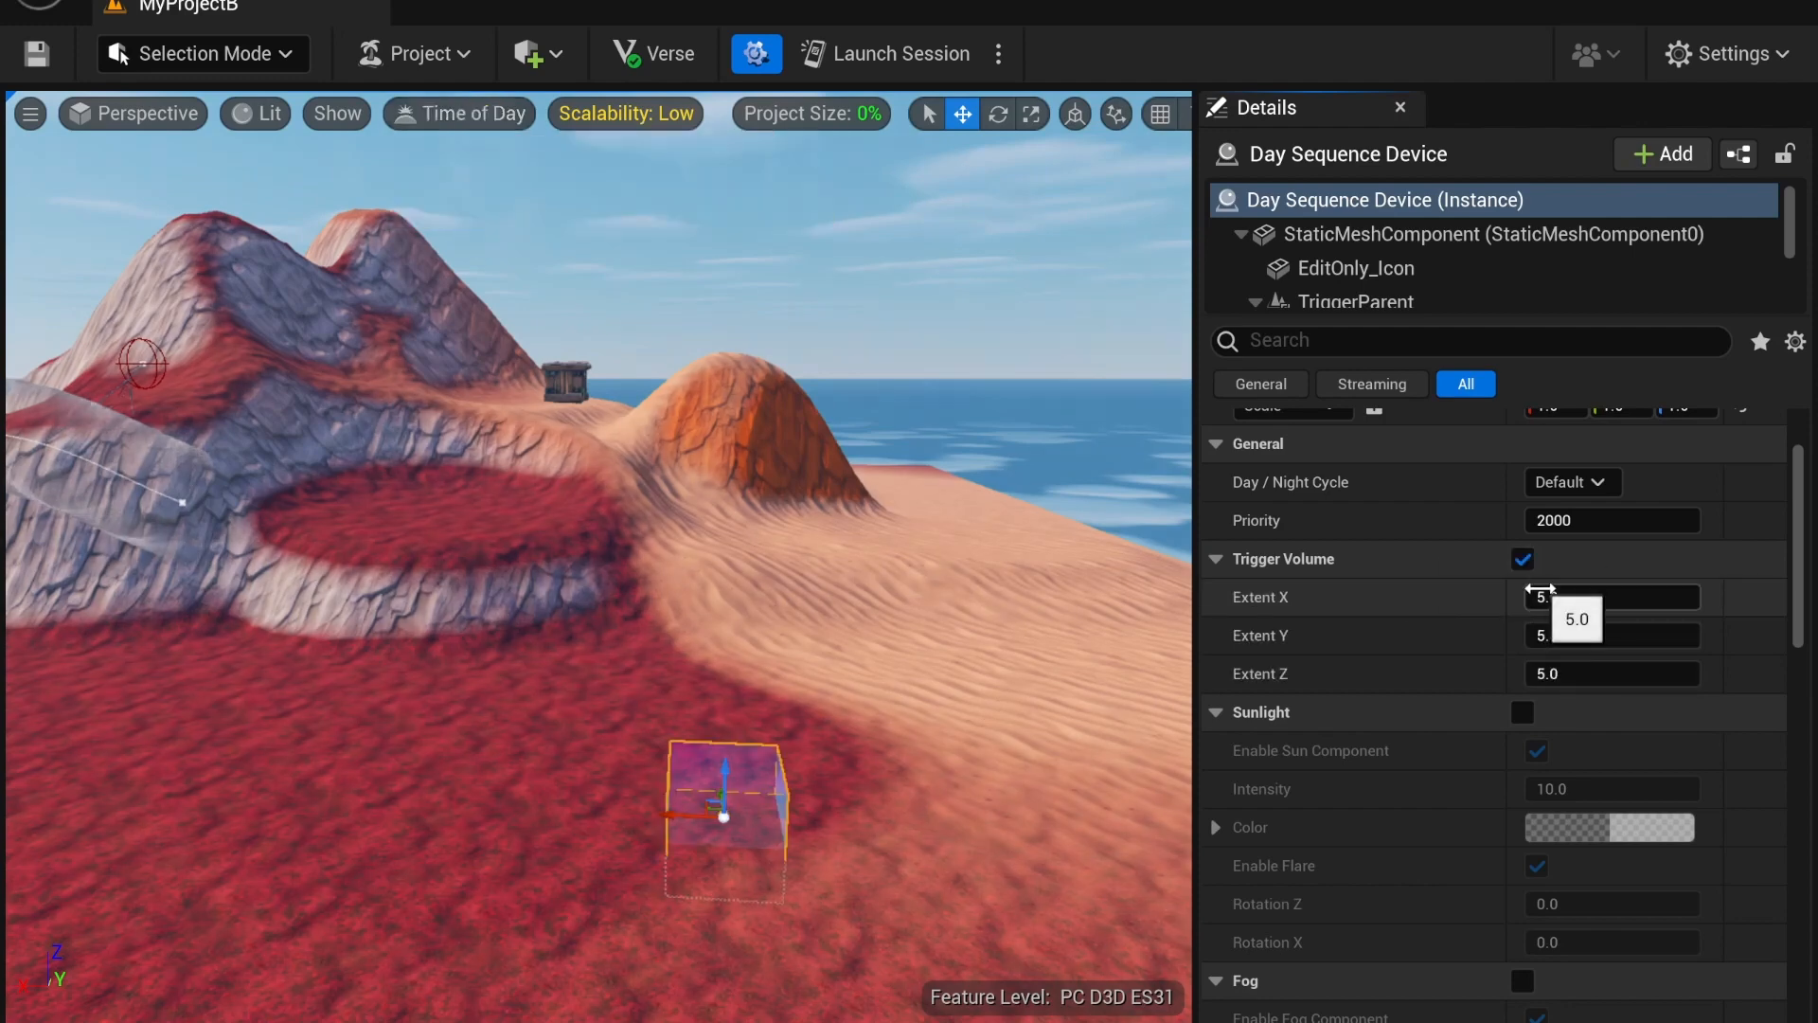
{"action": "left_click_drag", "start_coordinate": [1541, 596], "coordinate": [1629, 673]}
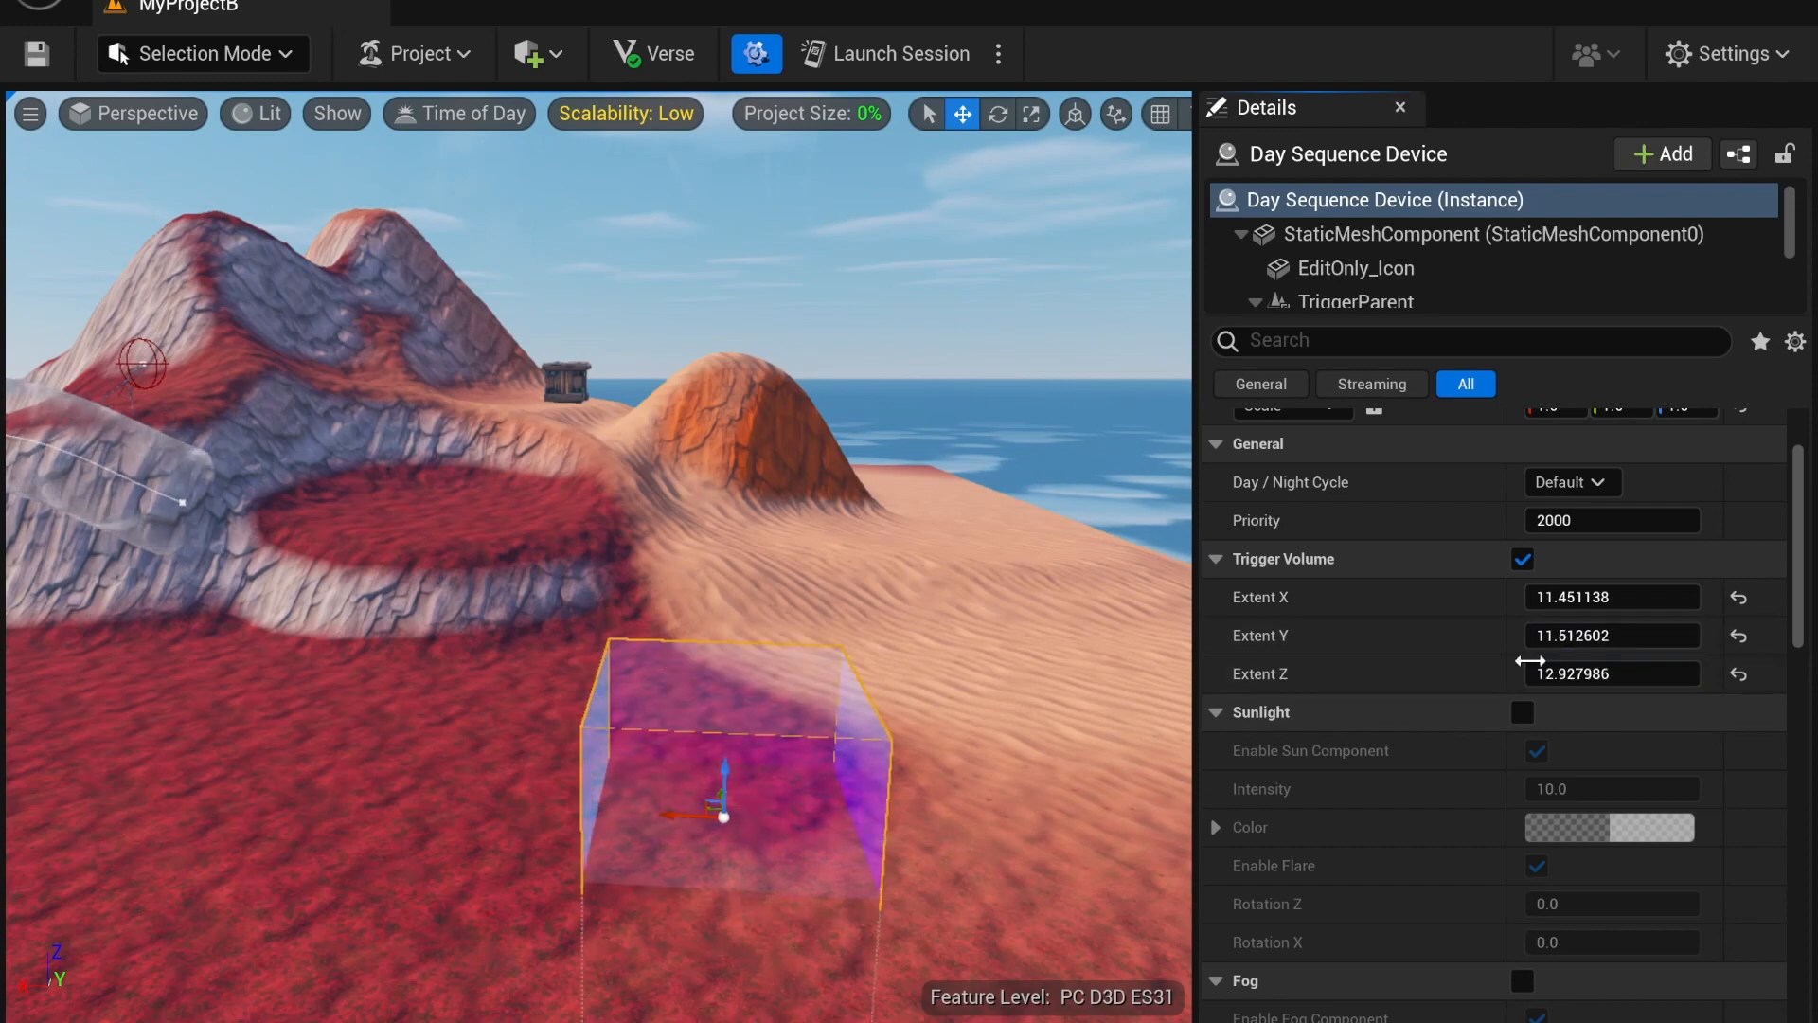
{"action": "left_click", "coordinate": [1519, 558]}
Enable the device's Sunlight settings and raise the sun intensity above the default 10
{"action": "scroll", "coordinate": [1458, 587], "scroll_direction": "down", "scroll_amount": 3}
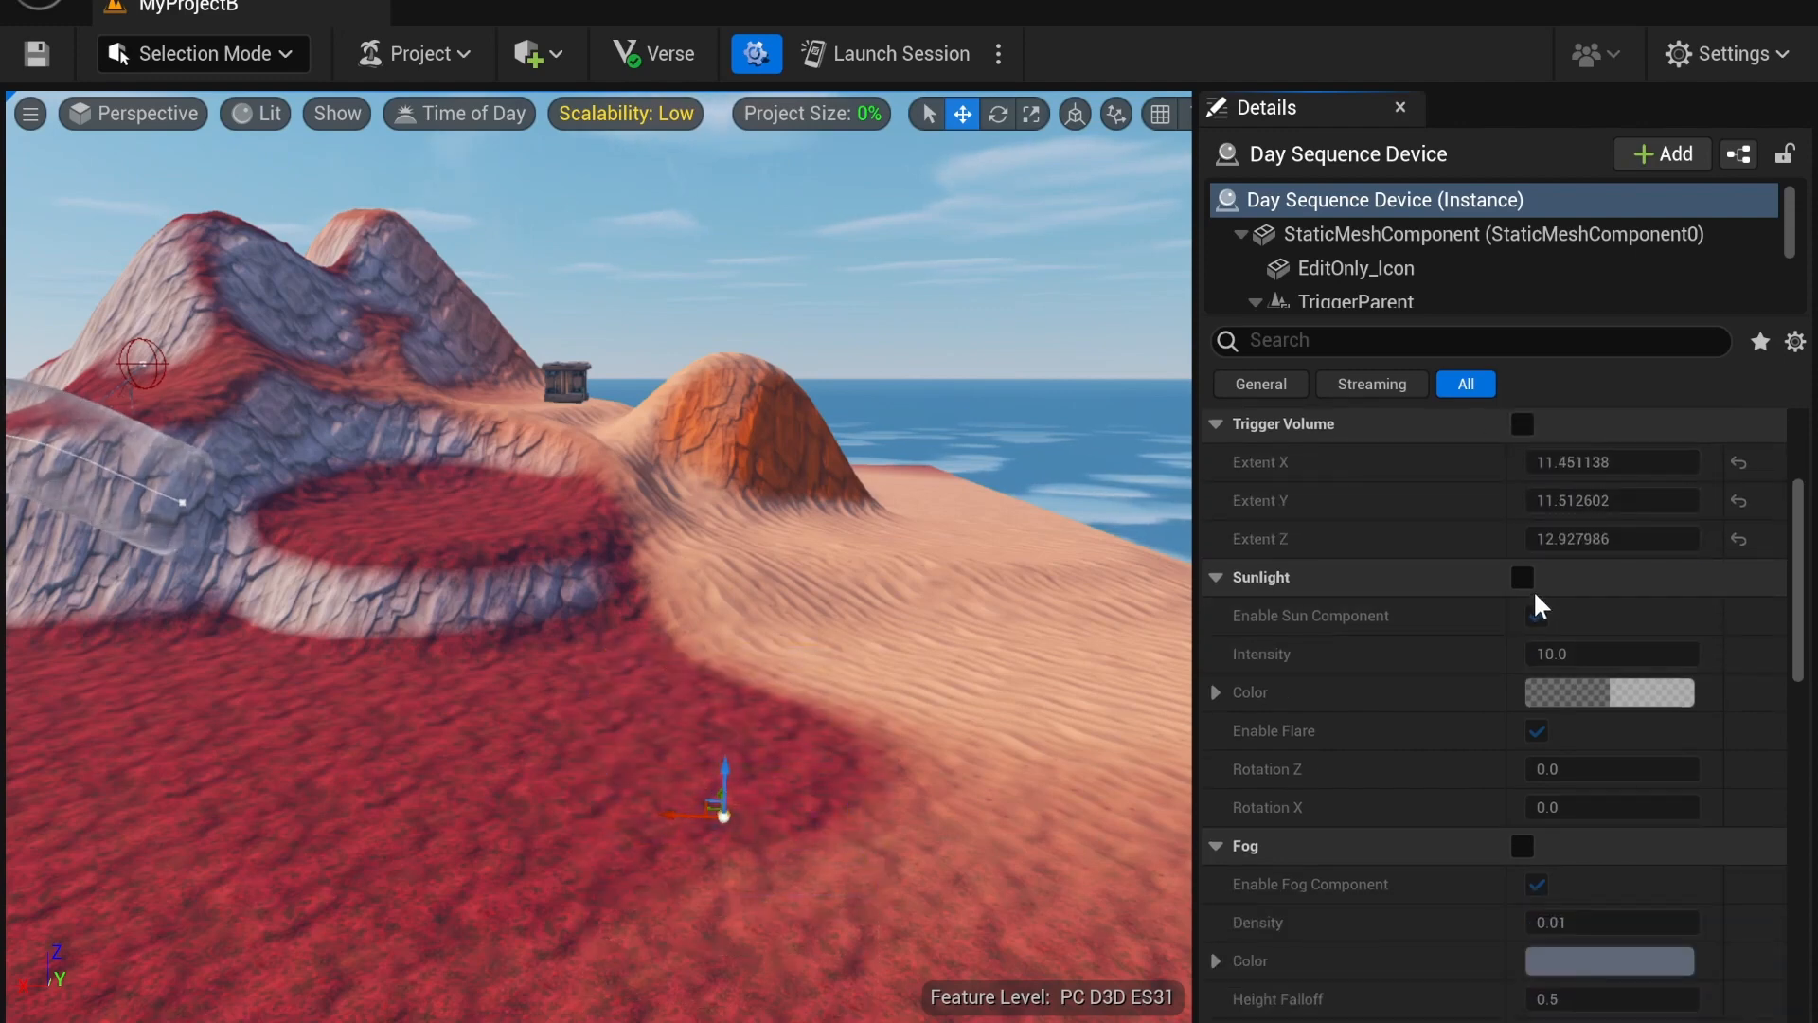
{"action": "left_click", "coordinate": [1521, 577]}
{"action": "right_click_drag", "start_coordinate": [1095, 637], "coordinate": [1096, 638]}
{"action": "left_click", "coordinate": [1591, 654]}
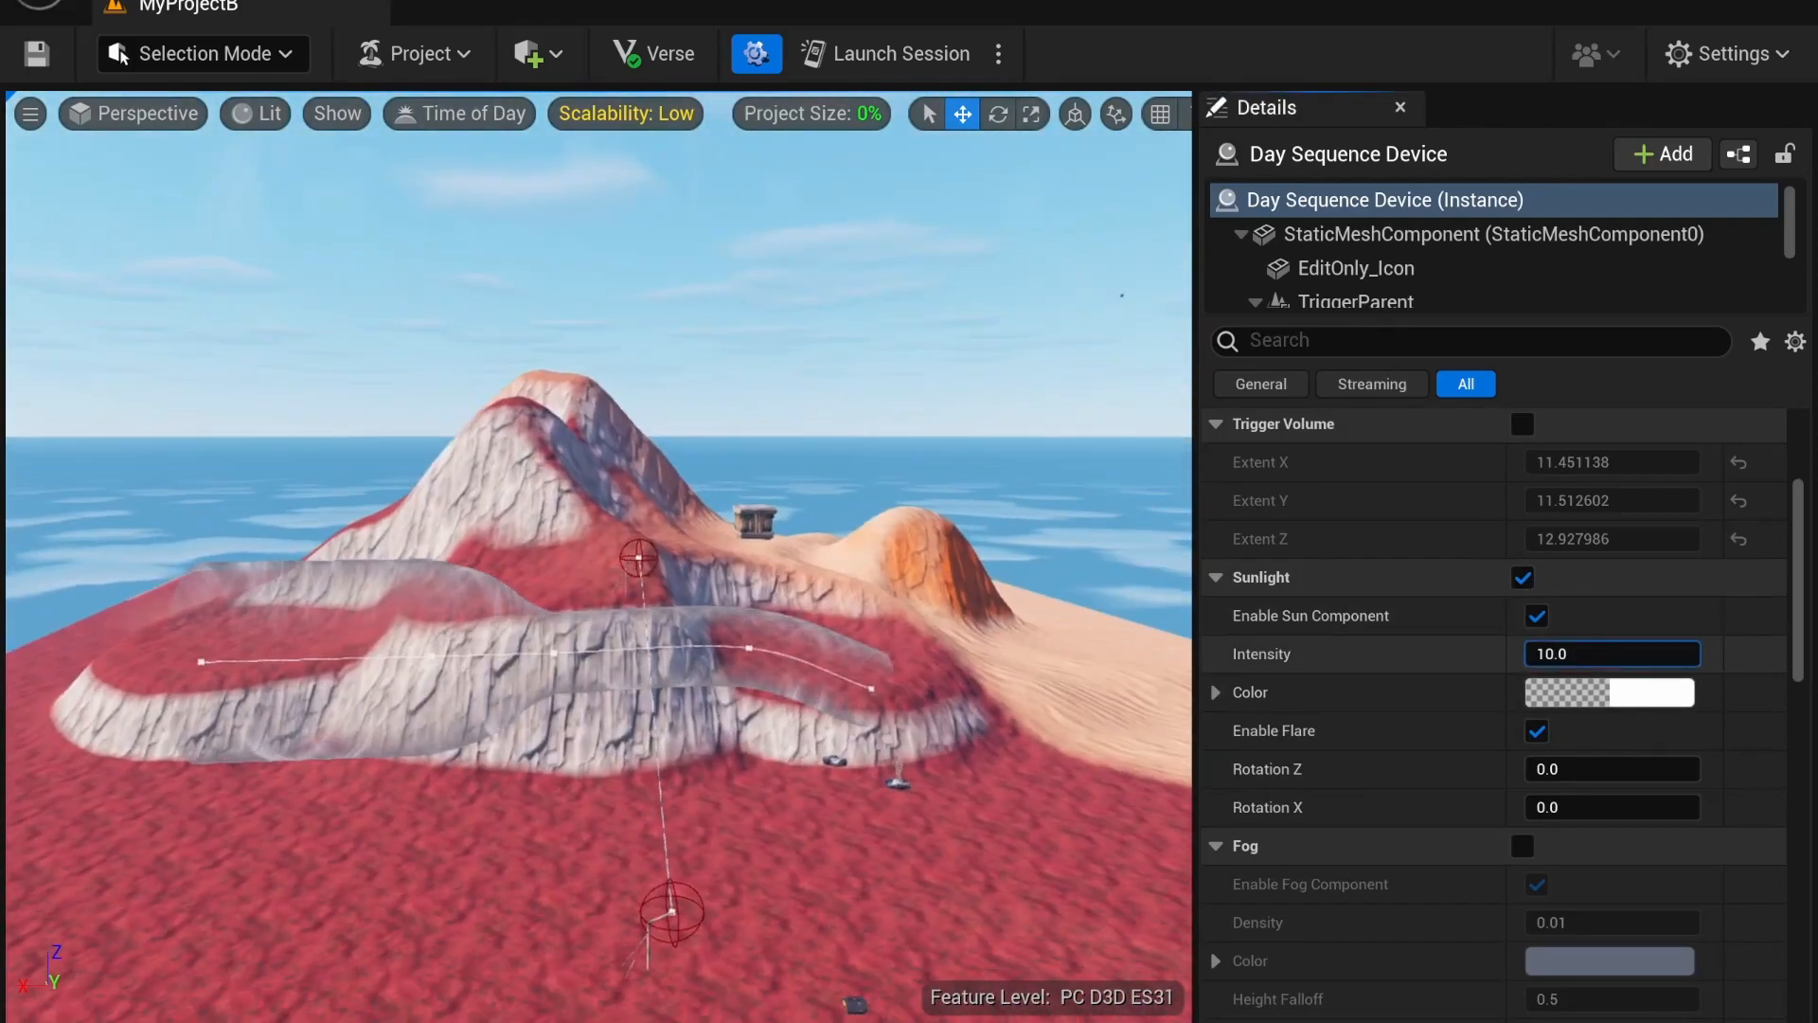
{"action": "left_click_drag", "start_coordinate": [1591, 653], "coordinate": [1629, 654]}
Set the sunlight color to pure red (FF0000) and lower the sun intensity to about 8.42
{"action": "left_click", "coordinate": [1610, 692]}
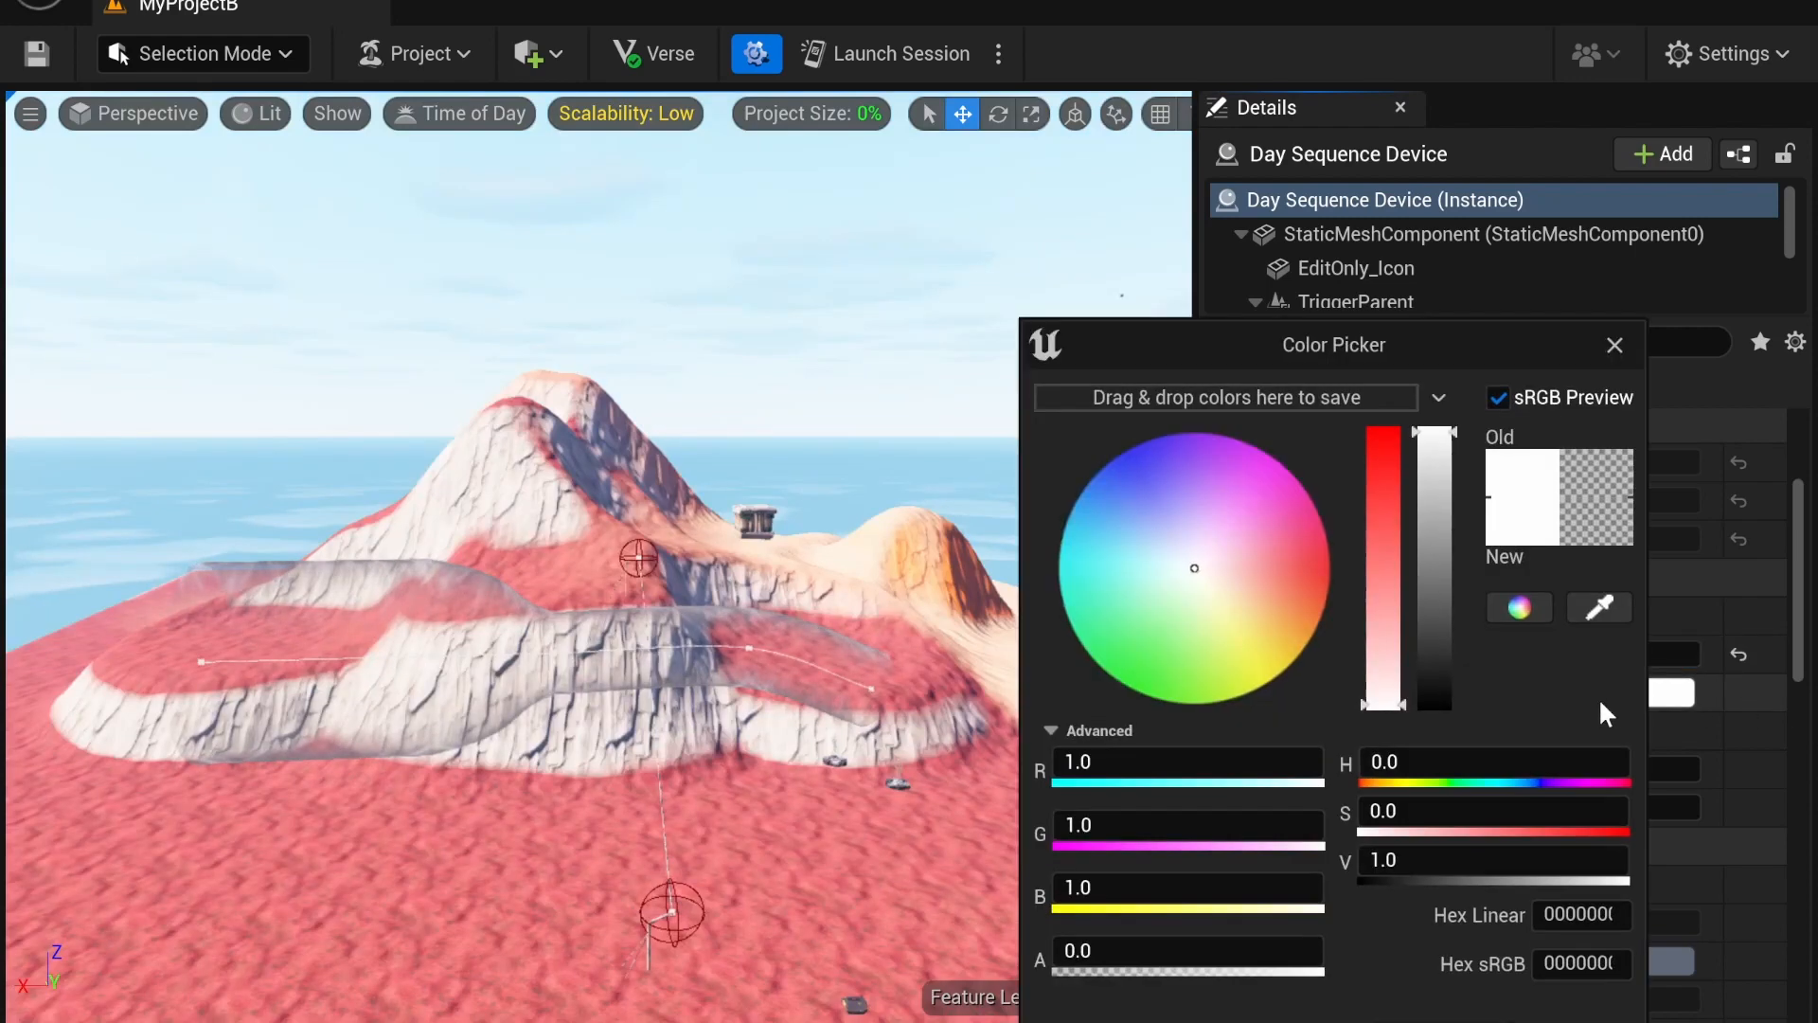
{"action": "left_click_drag", "start_coordinate": [1376, 575], "coordinate": [1384, 421]}
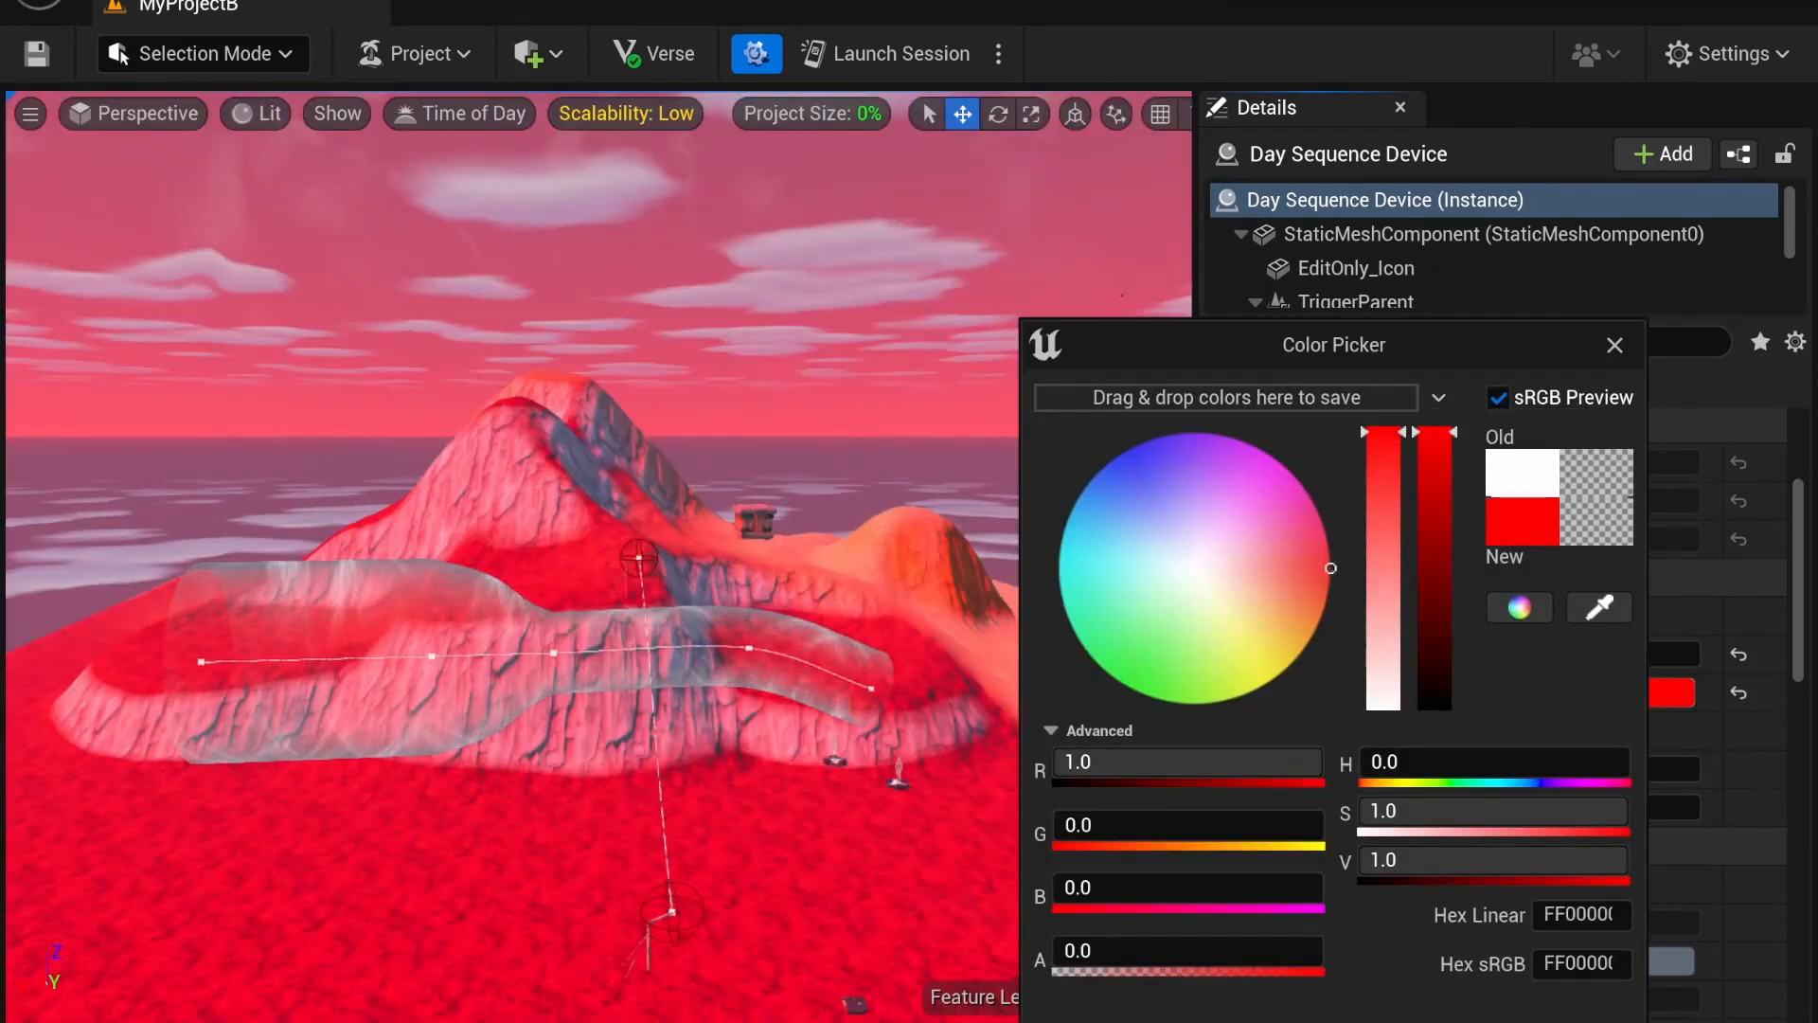
{"action": "left_click", "coordinate": [1501, 1021]}
{"action": "left_click_drag", "start_coordinate": [1572, 655], "coordinate": [1523, 655]}
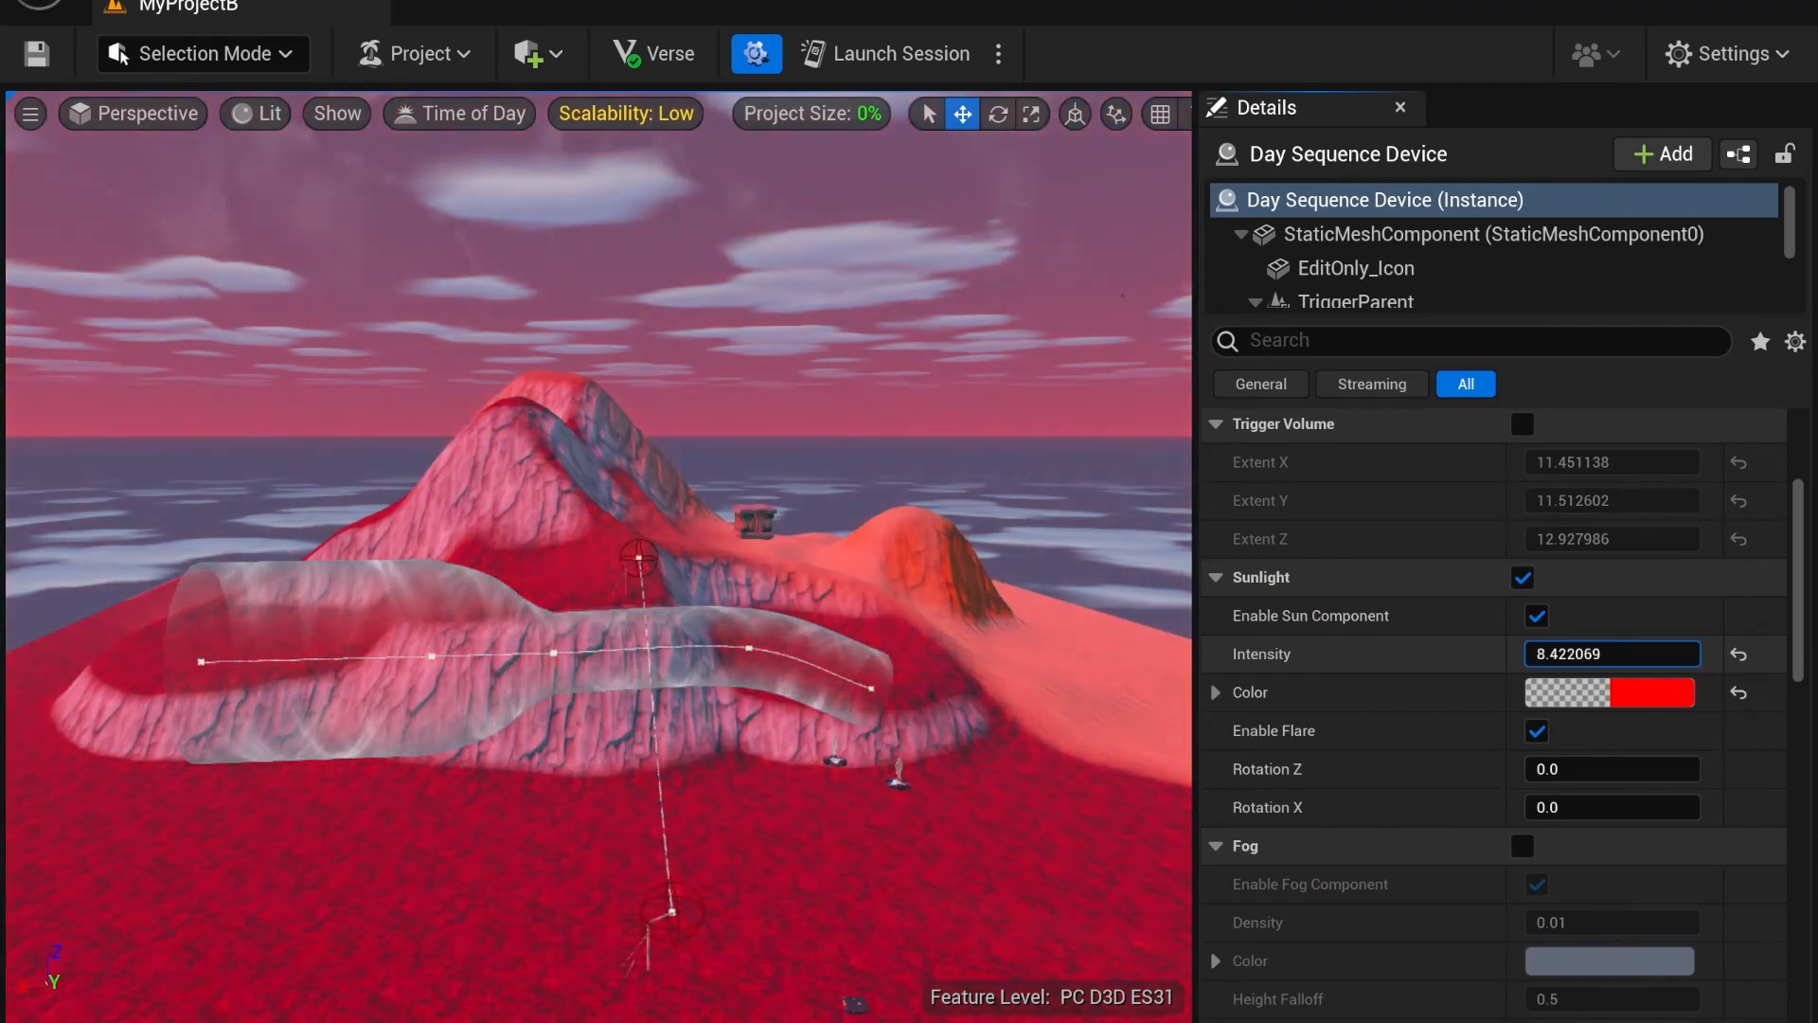
Turn off the sun flare and set the sunlight's Rotation Z to -0.076
{"action": "right_click_drag", "start_coordinate": [755, 522], "coordinate": [865, 568]}
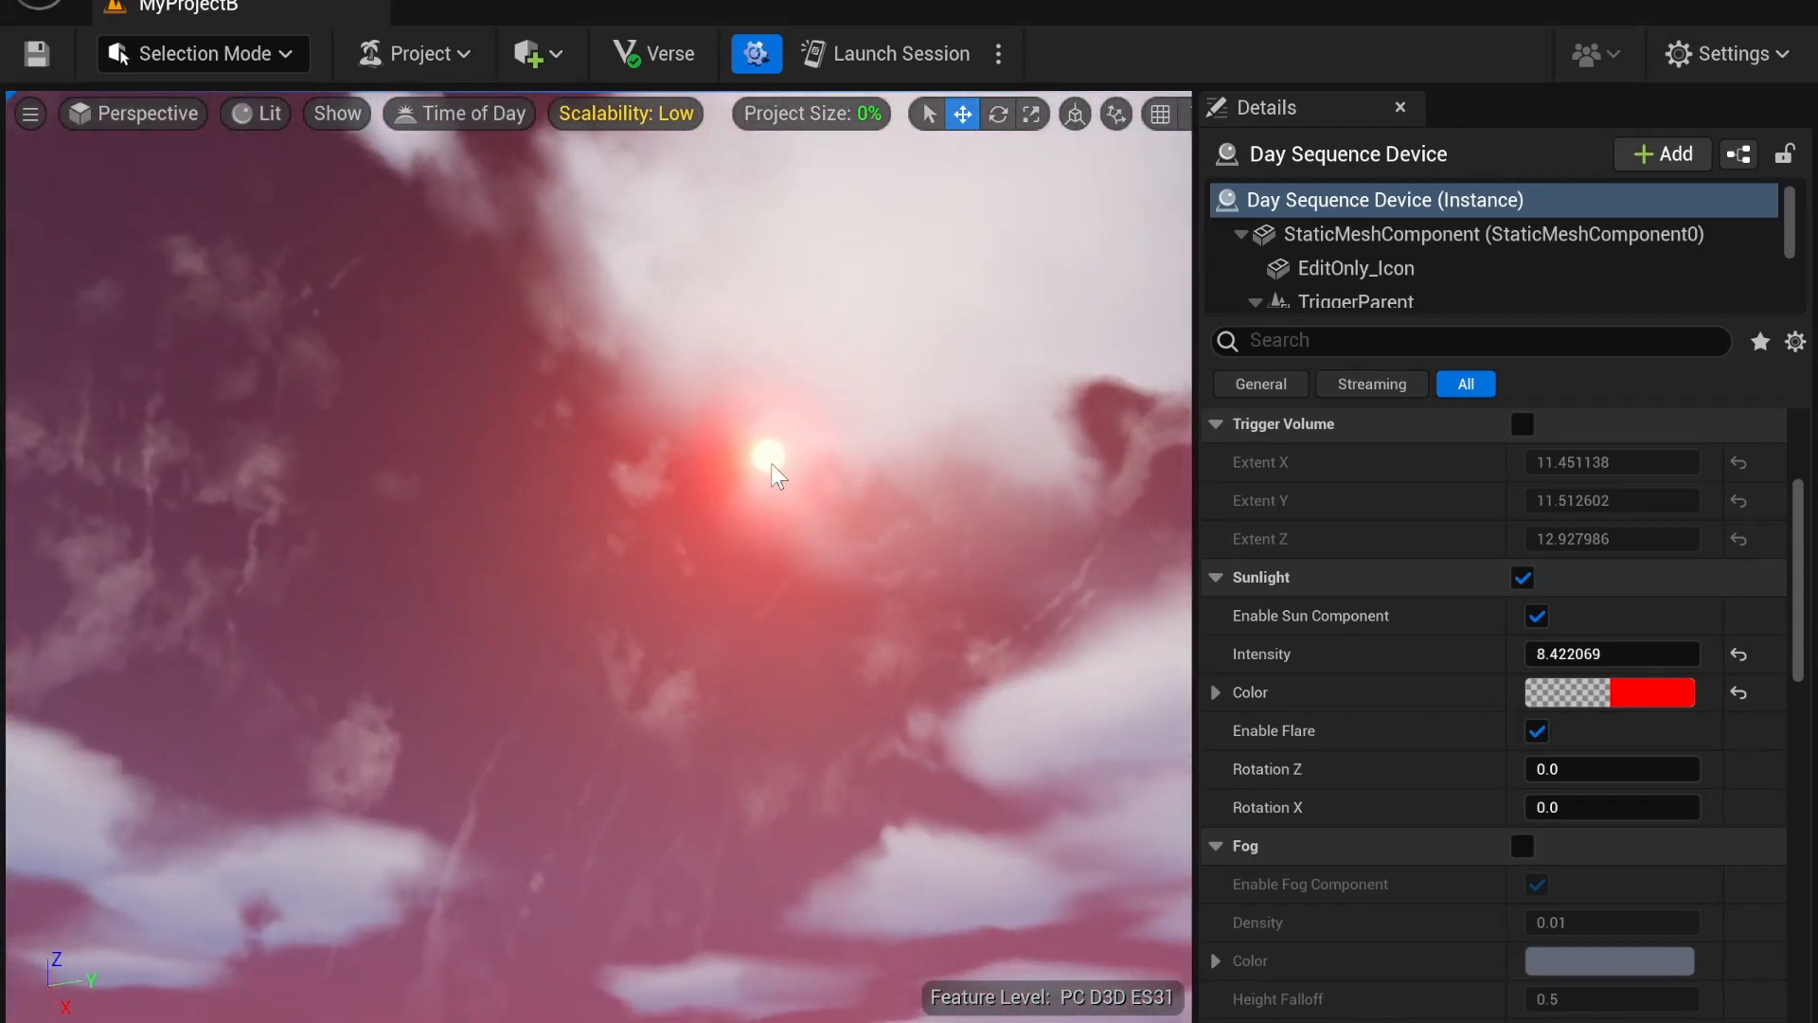
{"action": "left_click", "coordinate": [1535, 732]}
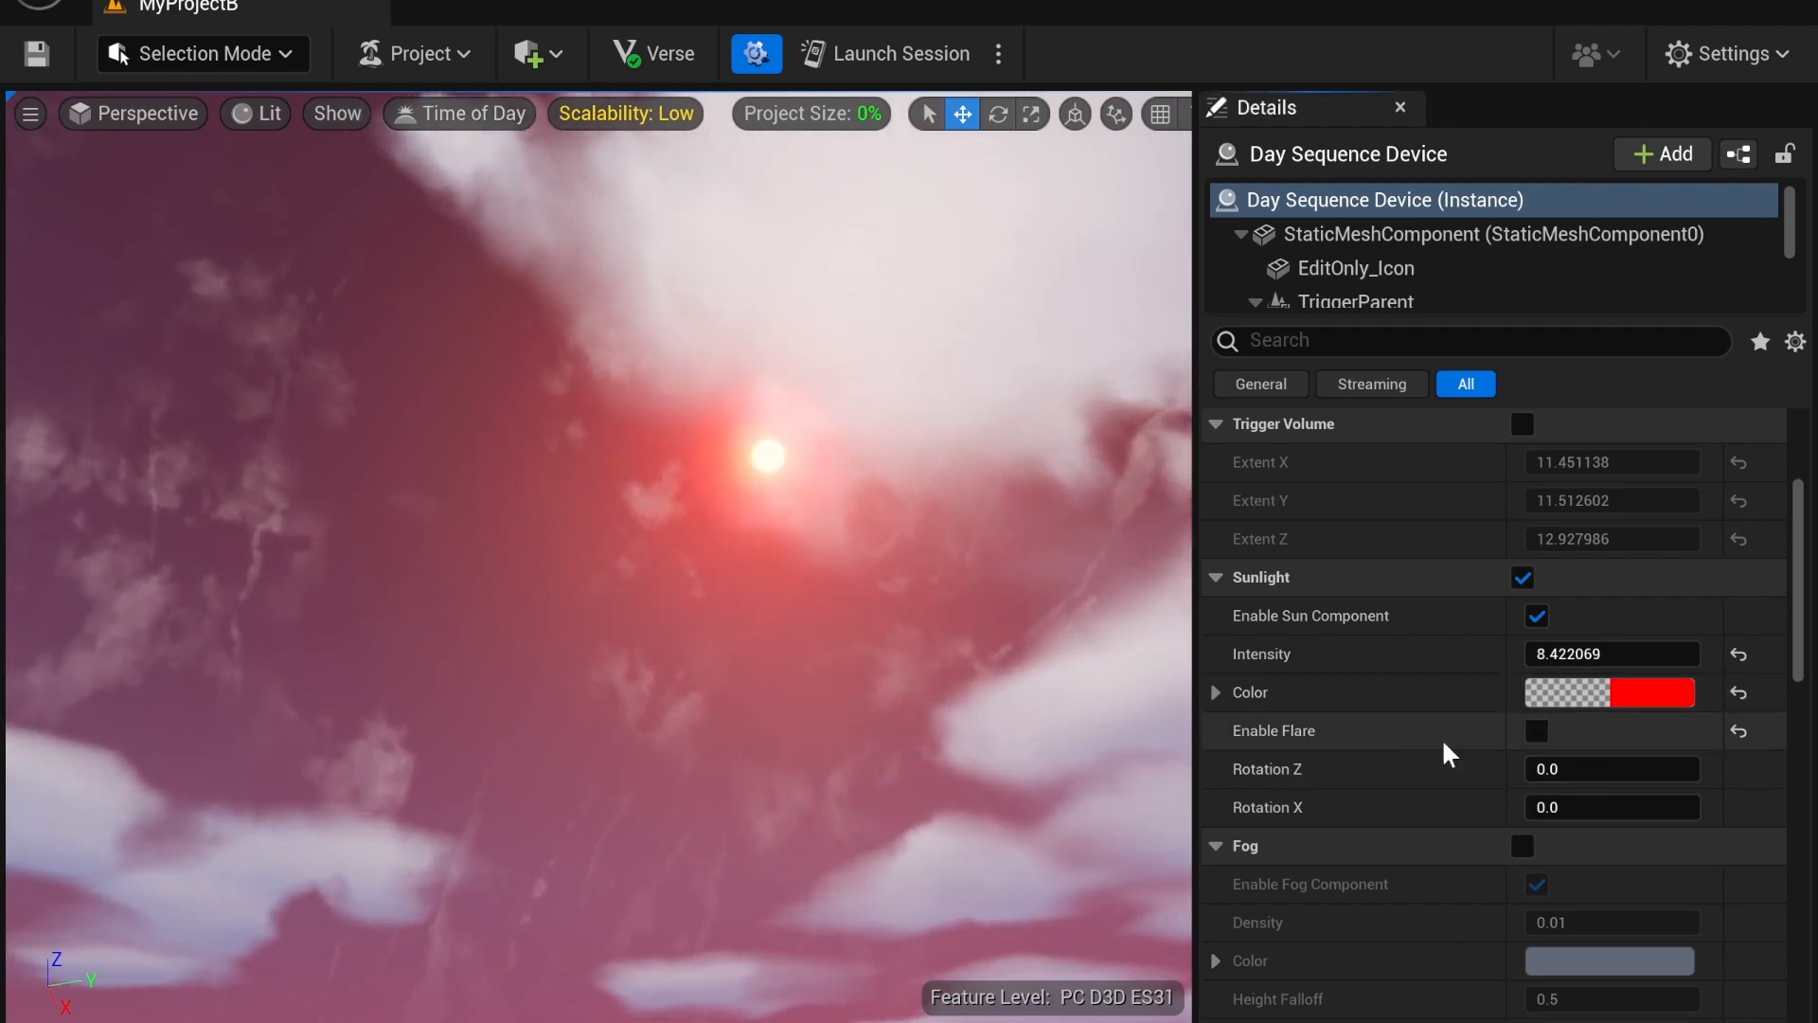
{"action": "mouse_move", "coordinate": [1542, 768]}
{"action": "left_mouse_down"}
{"action": "mouse_move", "coordinate": [1591, 768]}
{"action": "mouse_move", "coordinate": [1536, 768]}
{"action": "left_mouse_up"}
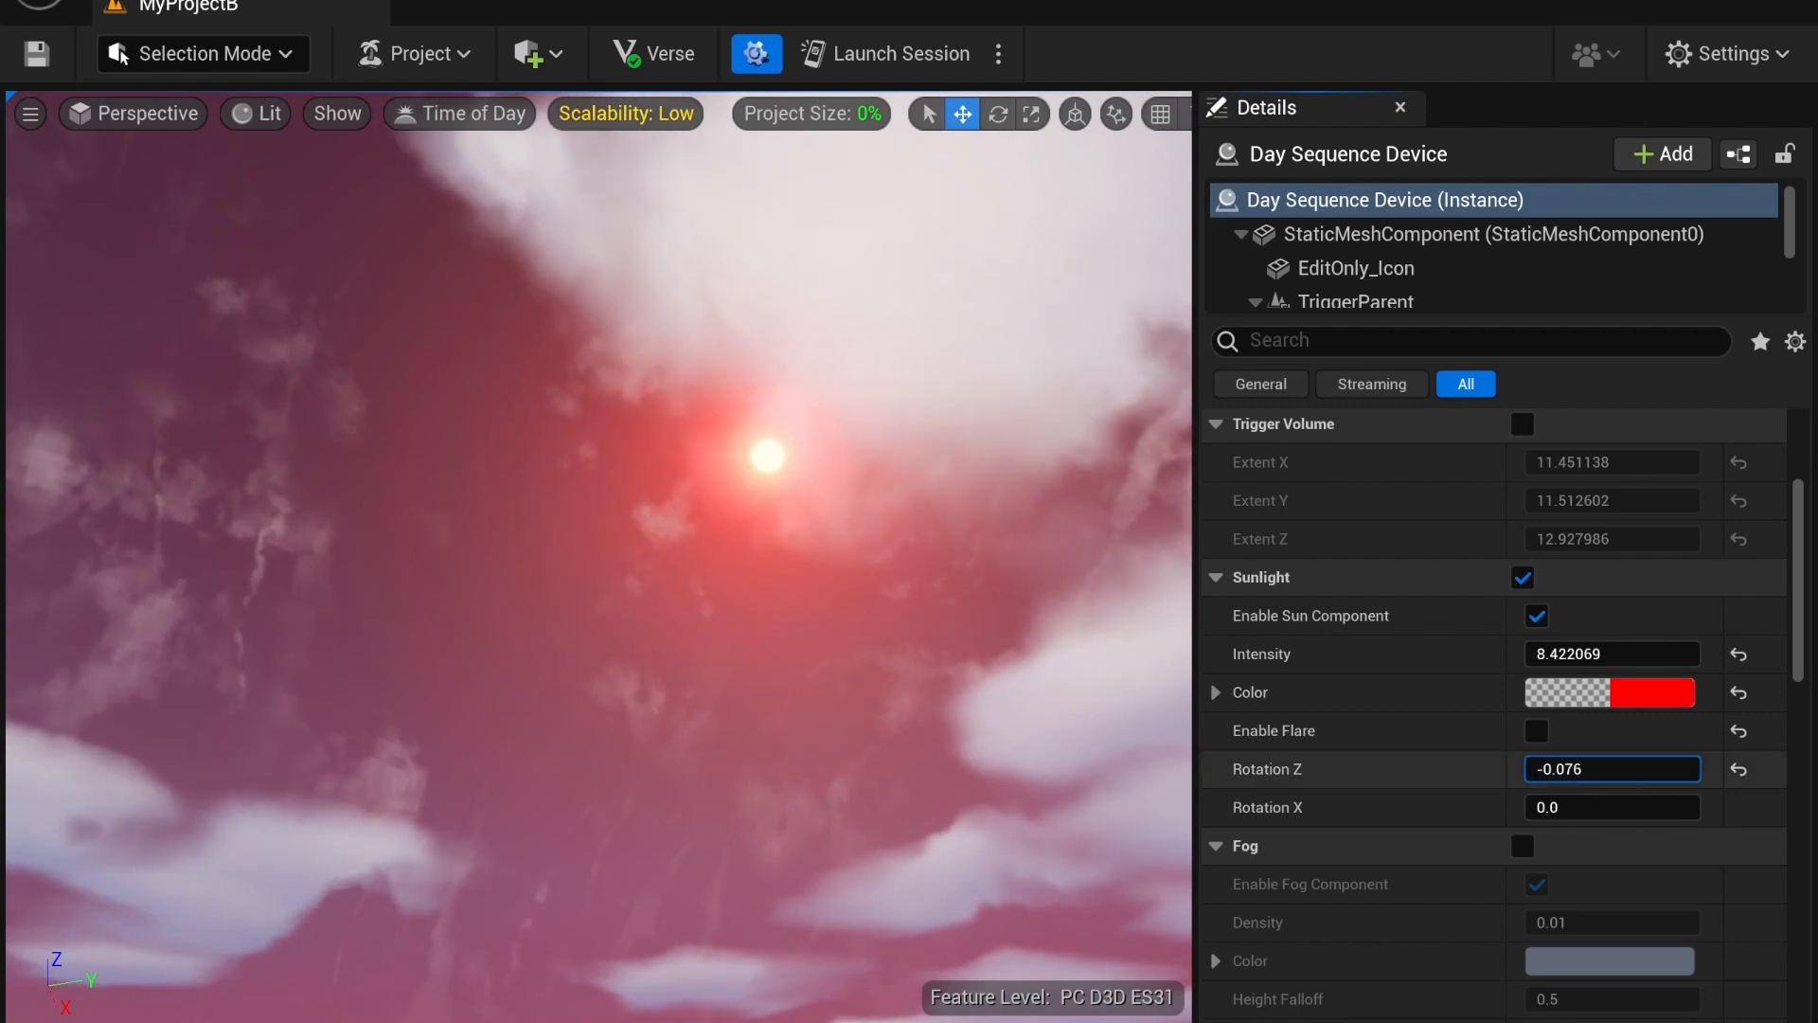
Set the sunlight's Rotation Z to 0.316 and its Rotation X to 0.988
{"action": "right_click_drag", "start_coordinate": [815, 445], "coordinate": [824, 595]}
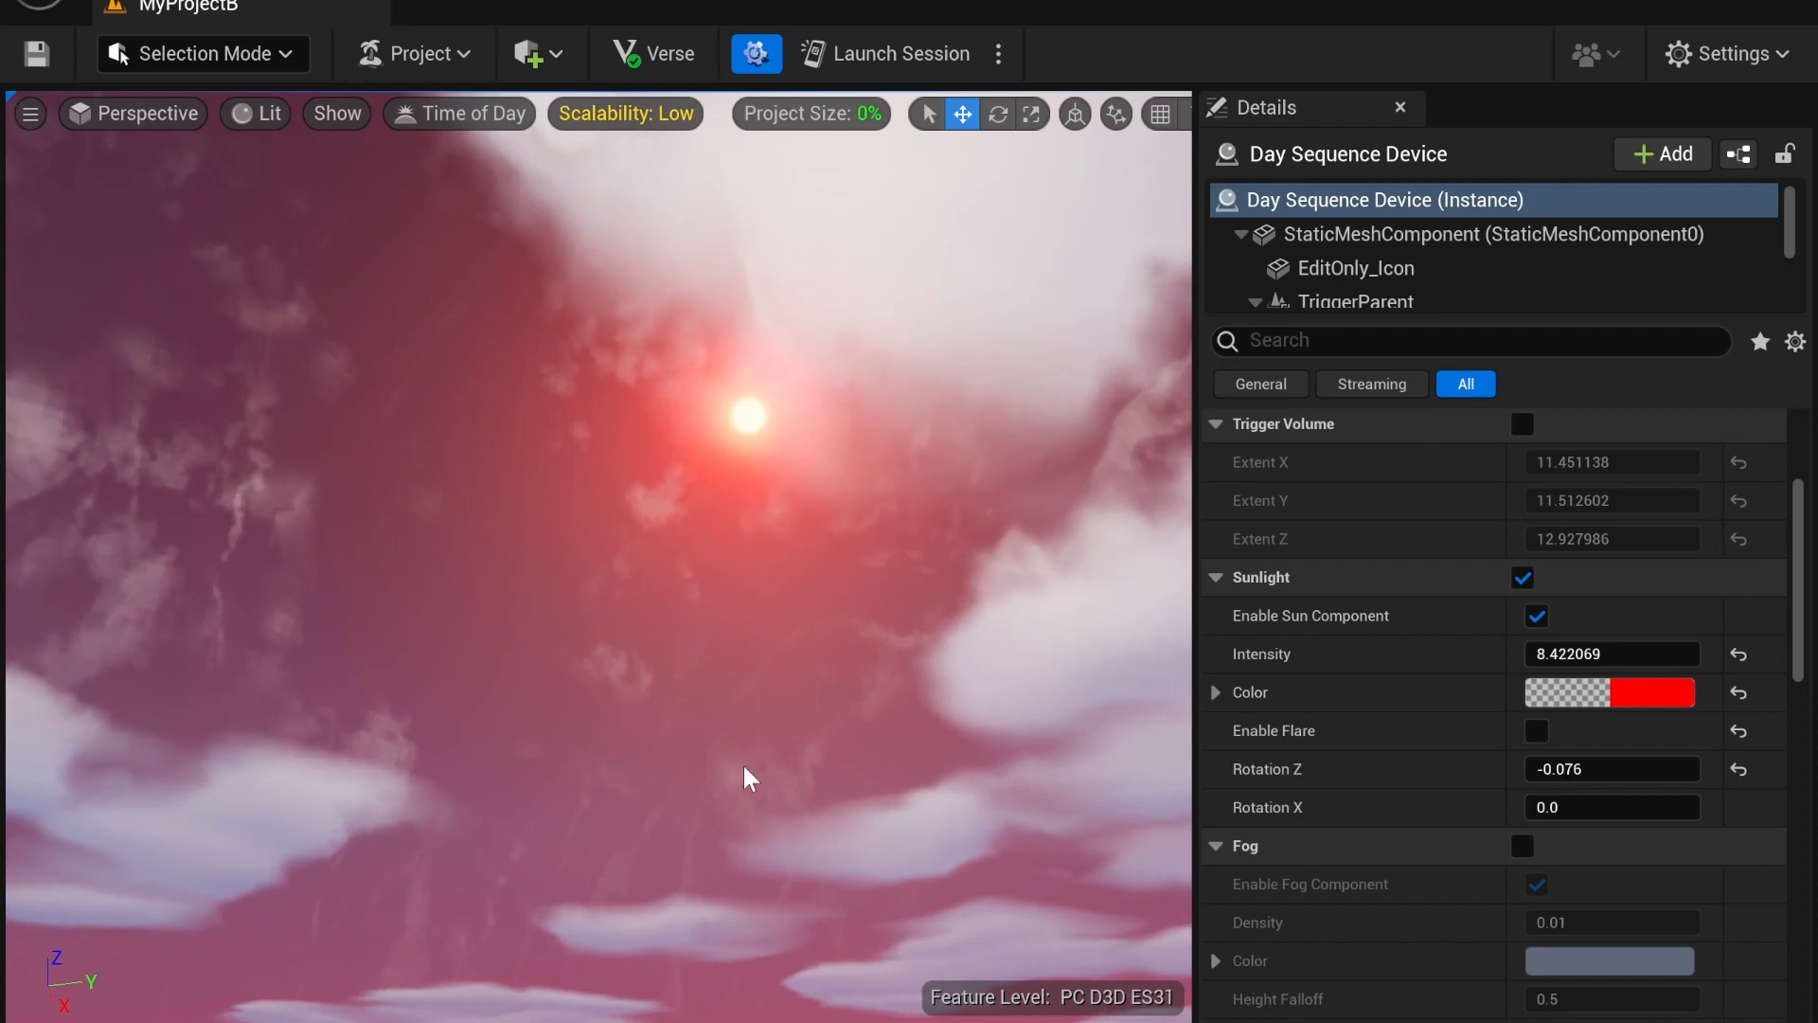
{"action": "right_click_drag", "start_coordinate": [998, 939], "coordinate": [955, 871]}
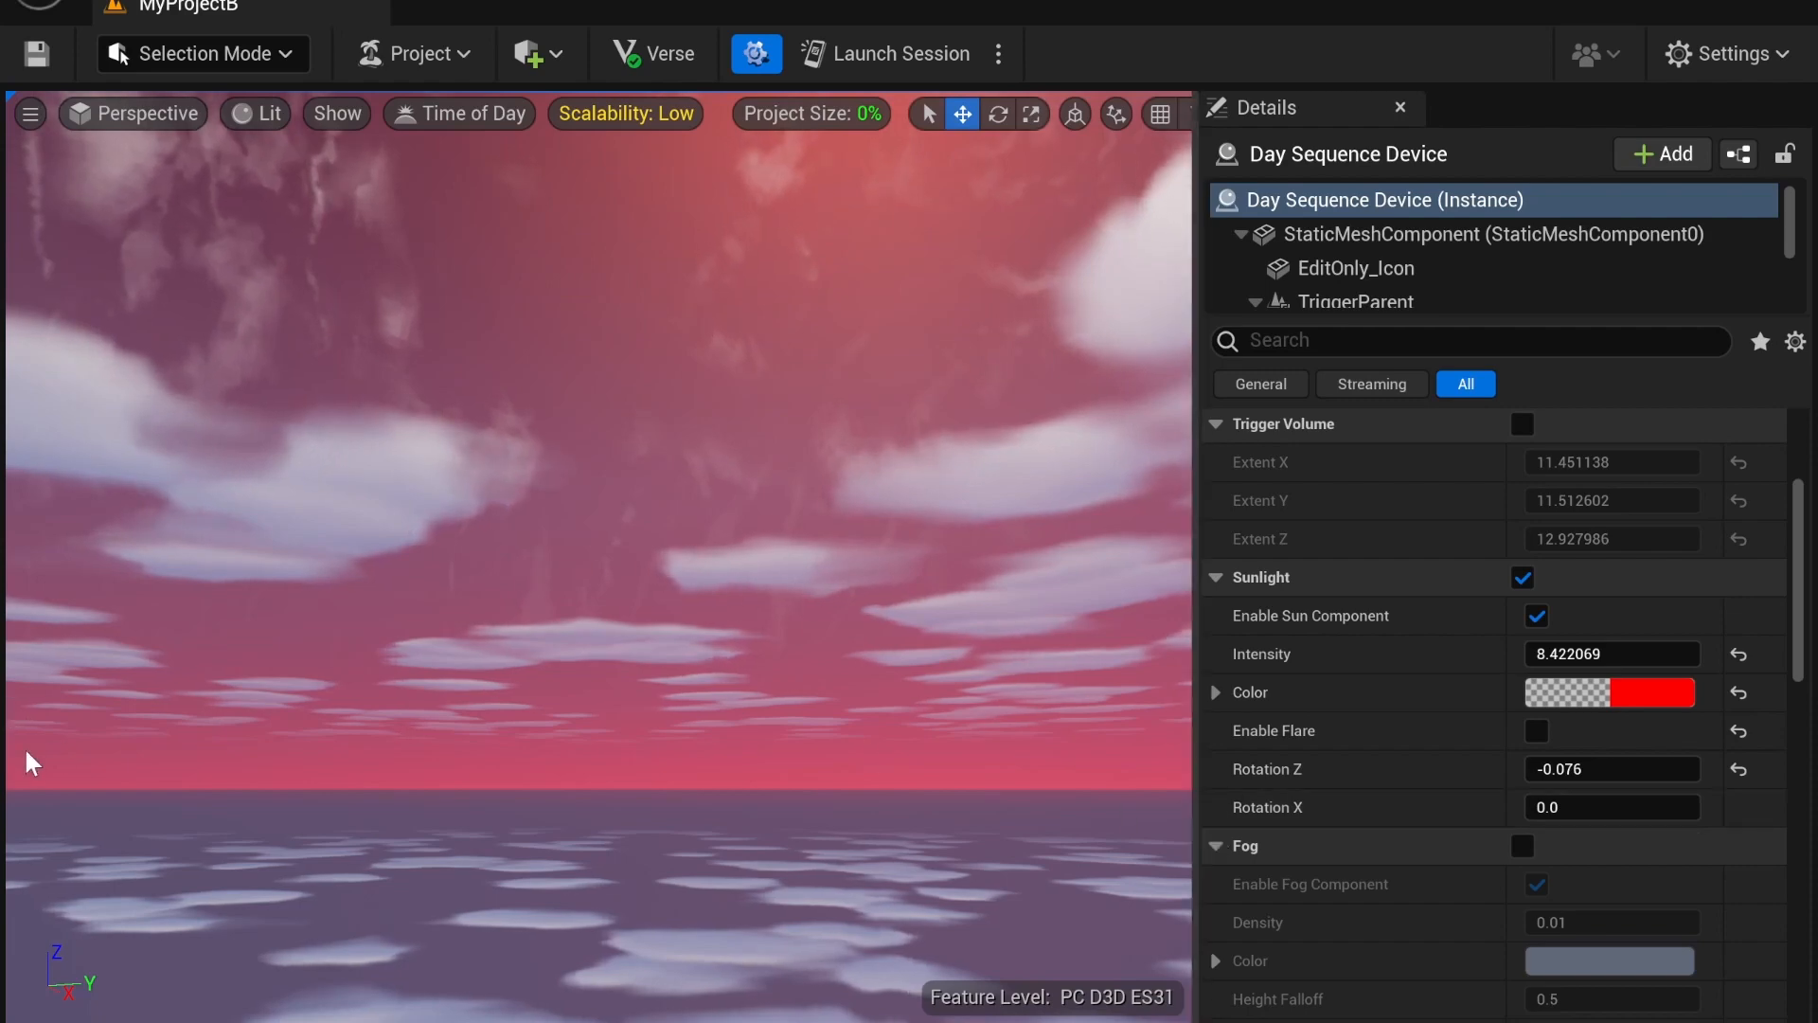
{"action": "right_click_drag", "start_coordinate": [833, 751], "coordinate": [925, 743]}
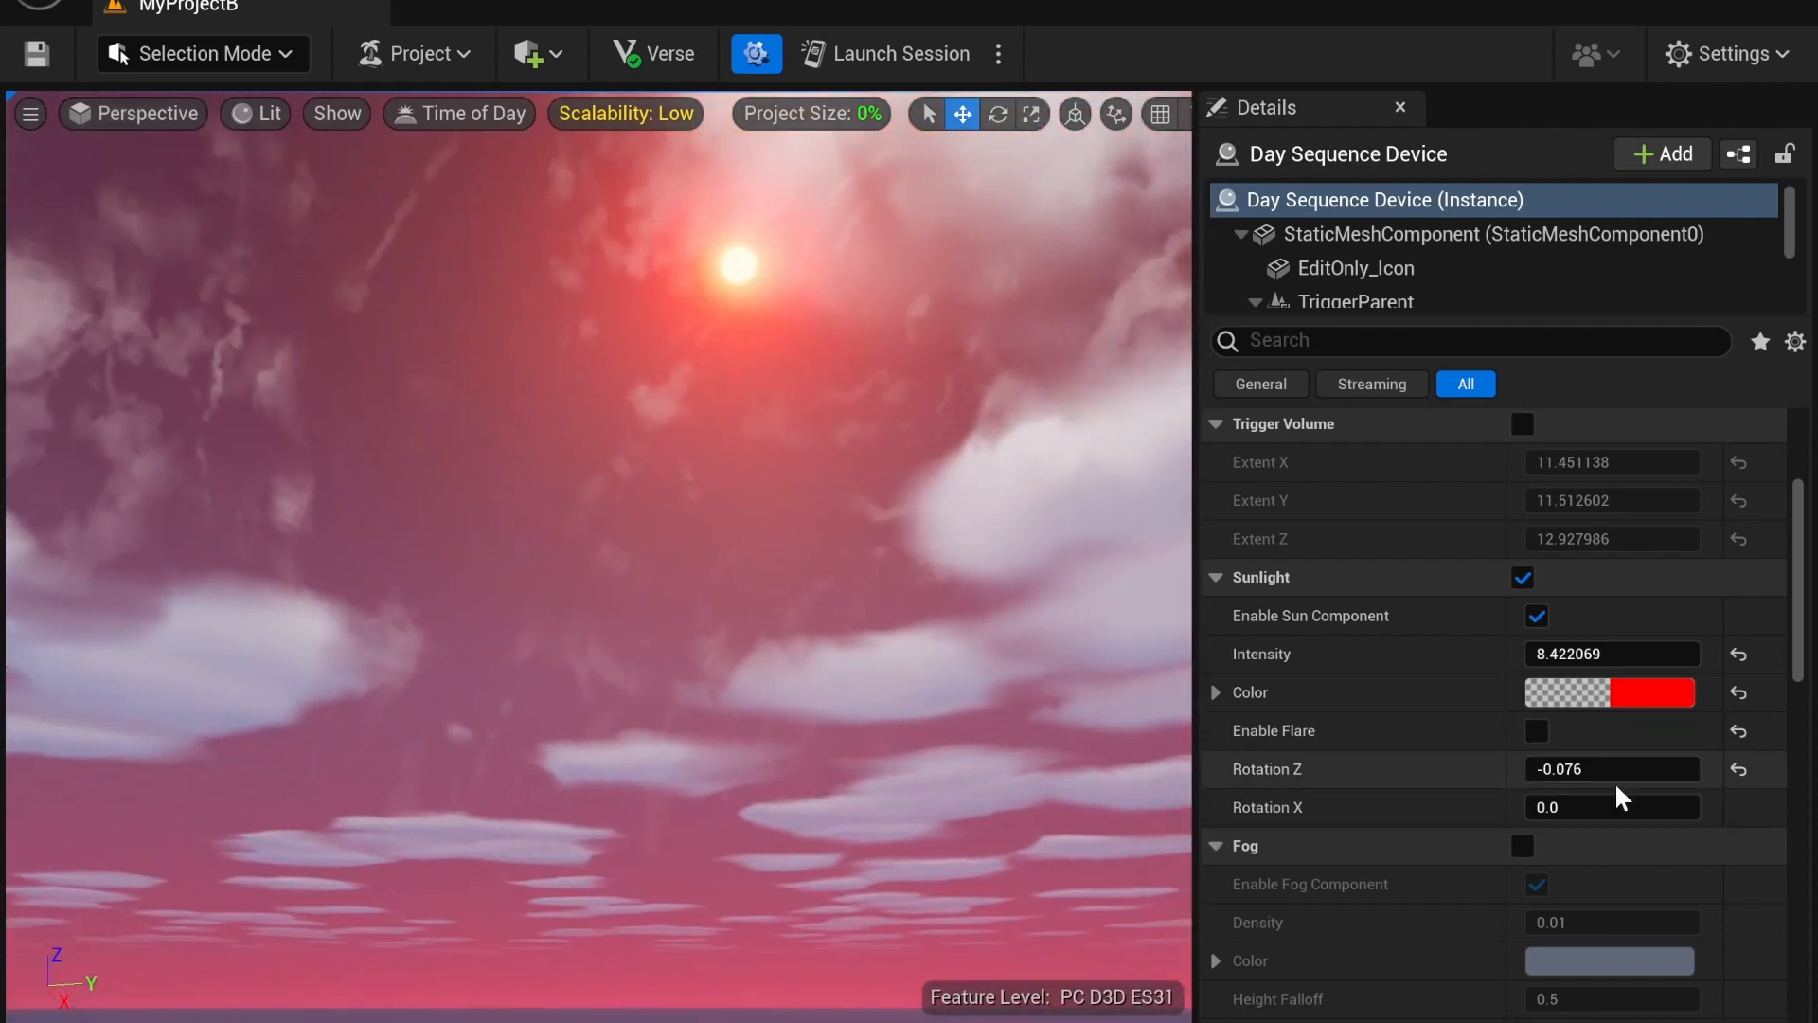
{"action": "left_click_drag", "start_coordinate": [1596, 776], "coordinate": [1696, 807]}
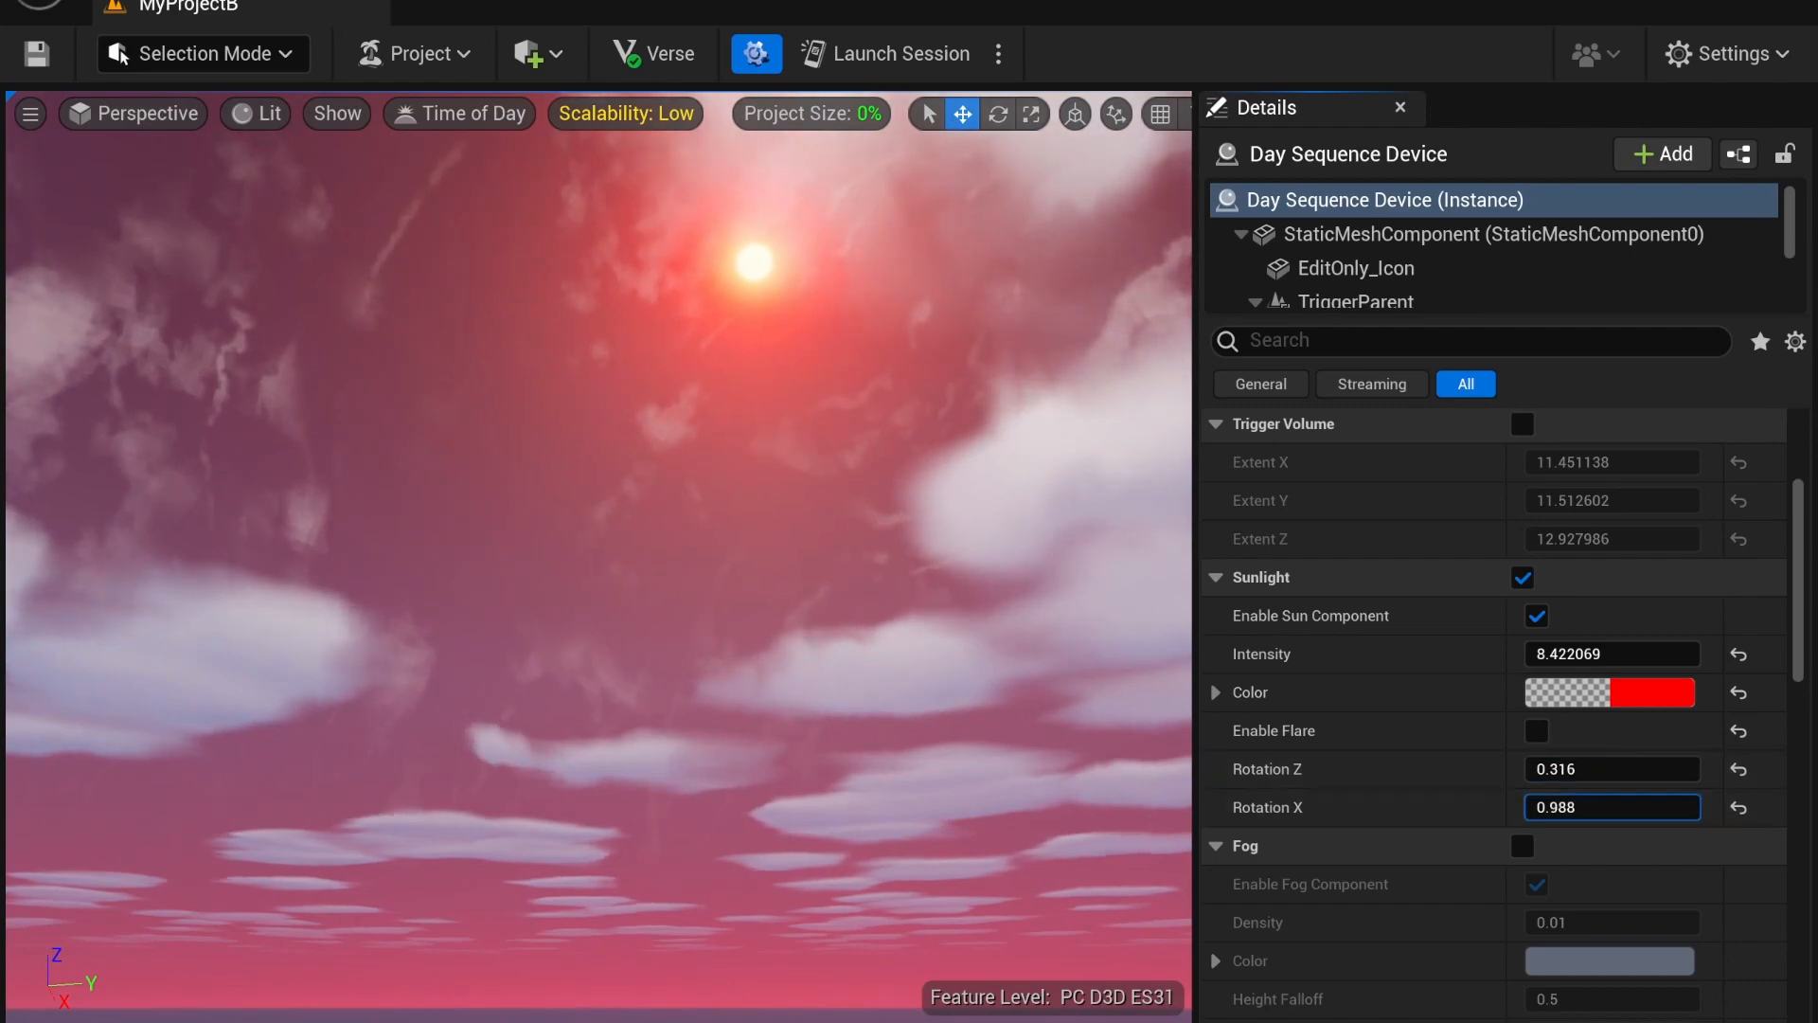
Enable the device's Fog settings and raise the fog density to 0.286
{"action": "scroll", "coordinate": [1477, 795], "scroll_direction": "down", "scroll_amount": 3}
{"action": "left_click", "coordinate": [1521, 707]}
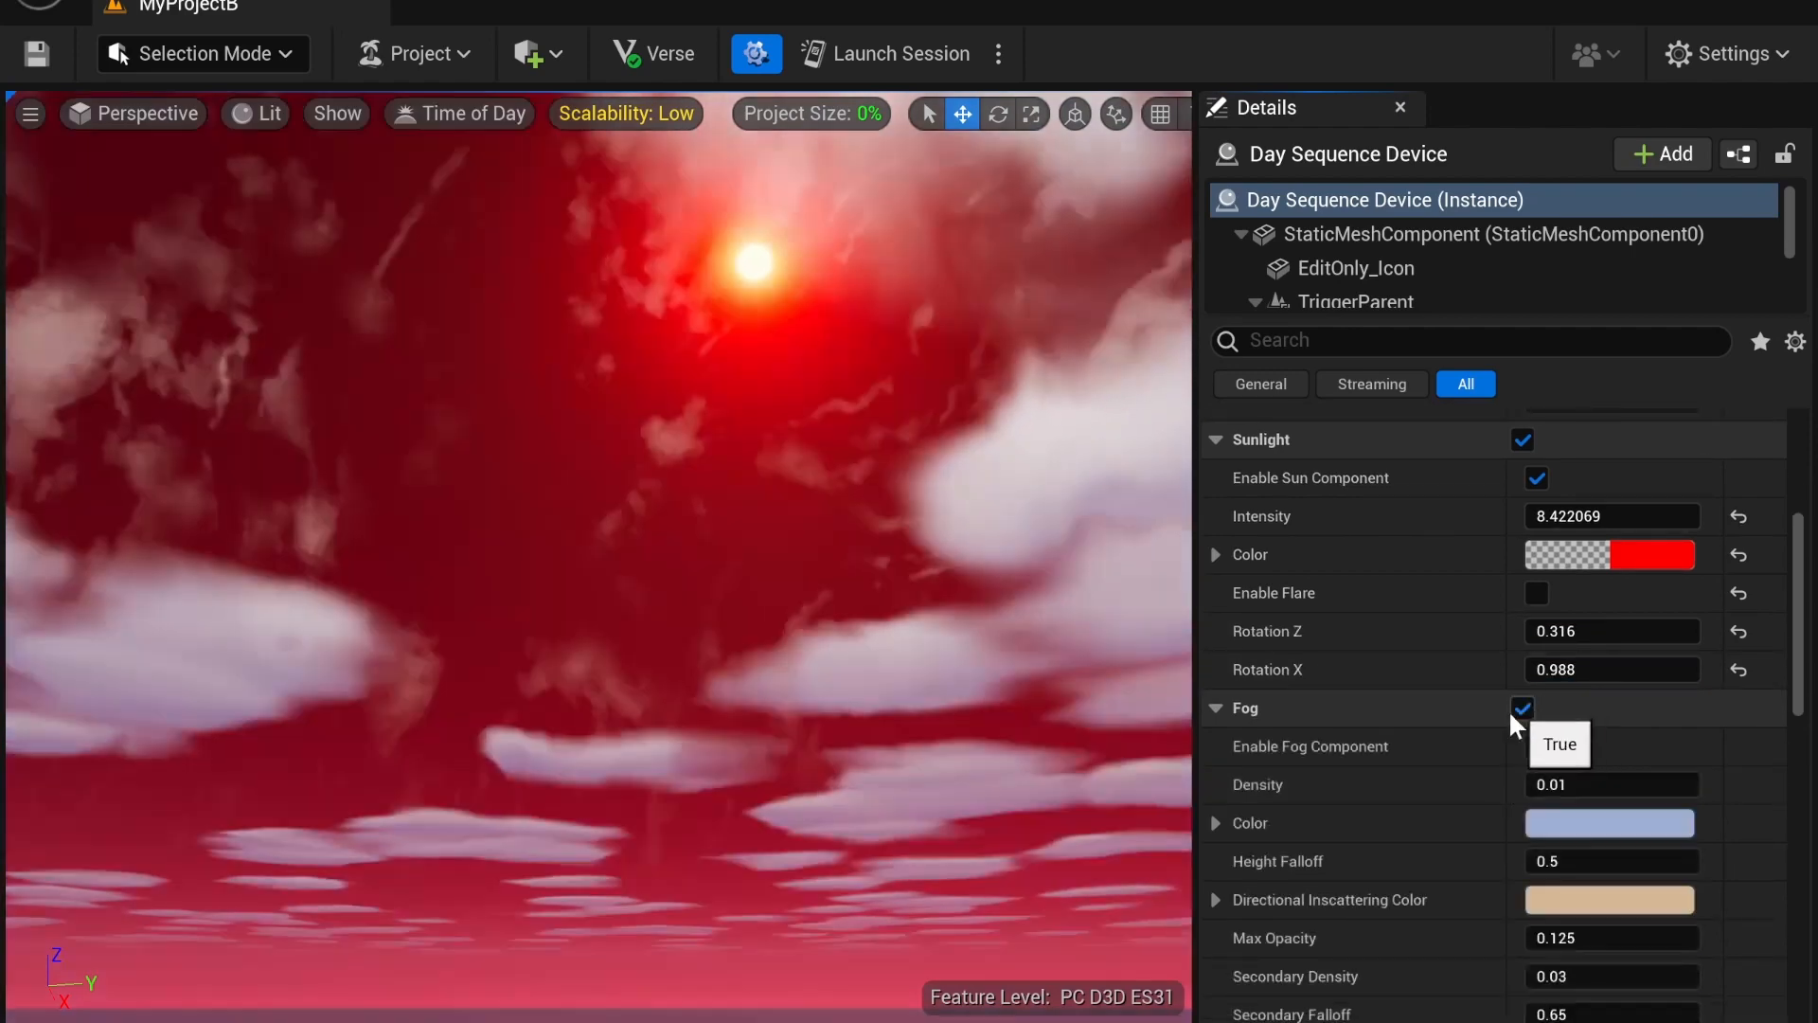
{"action": "right_click_drag", "start_coordinate": [791, 633], "coordinate": [833, 910]}
{"action": "scroll", "coordinate": [1504, 735], "scroll_direction": "down", "scroll_amount": 2}
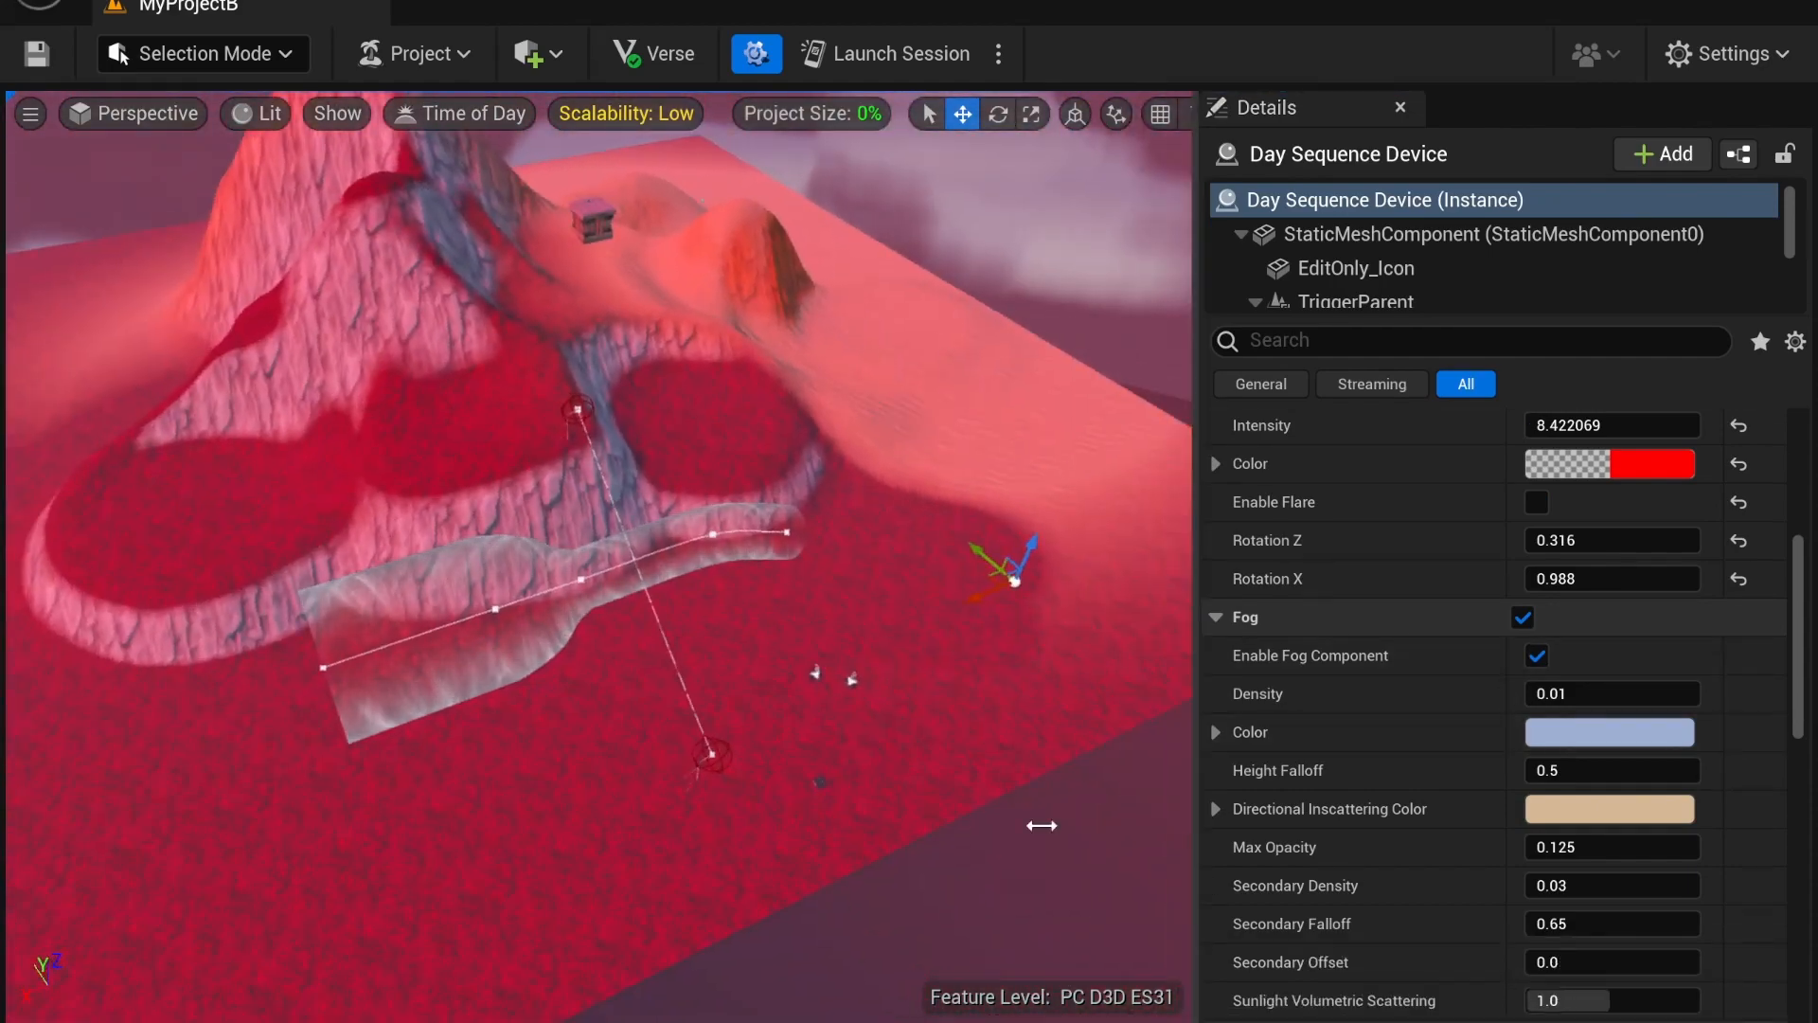
{"action": "scroll", "coordinate": [1458, 799], "scroll_direction": "down", "scroll_amount": 3}
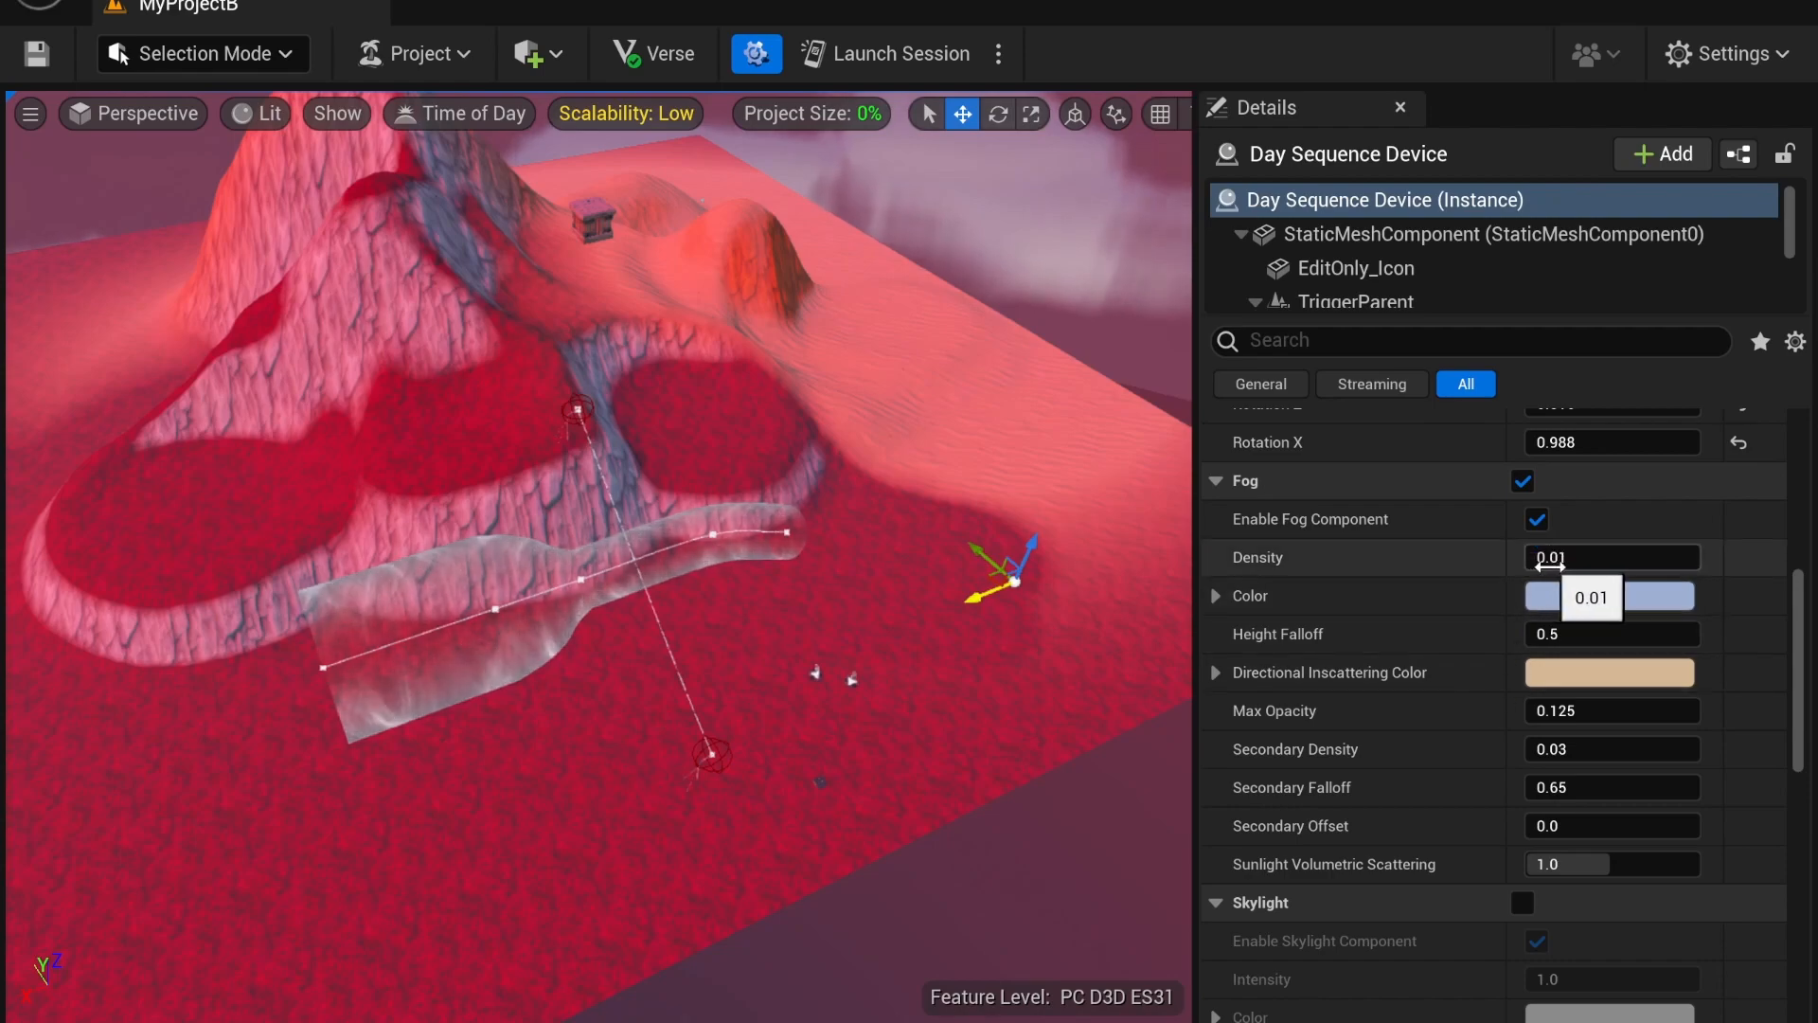
{"action": "left_click_drag", "start_coordinate": [1610, 558], "coordinate": [1648, 558]}
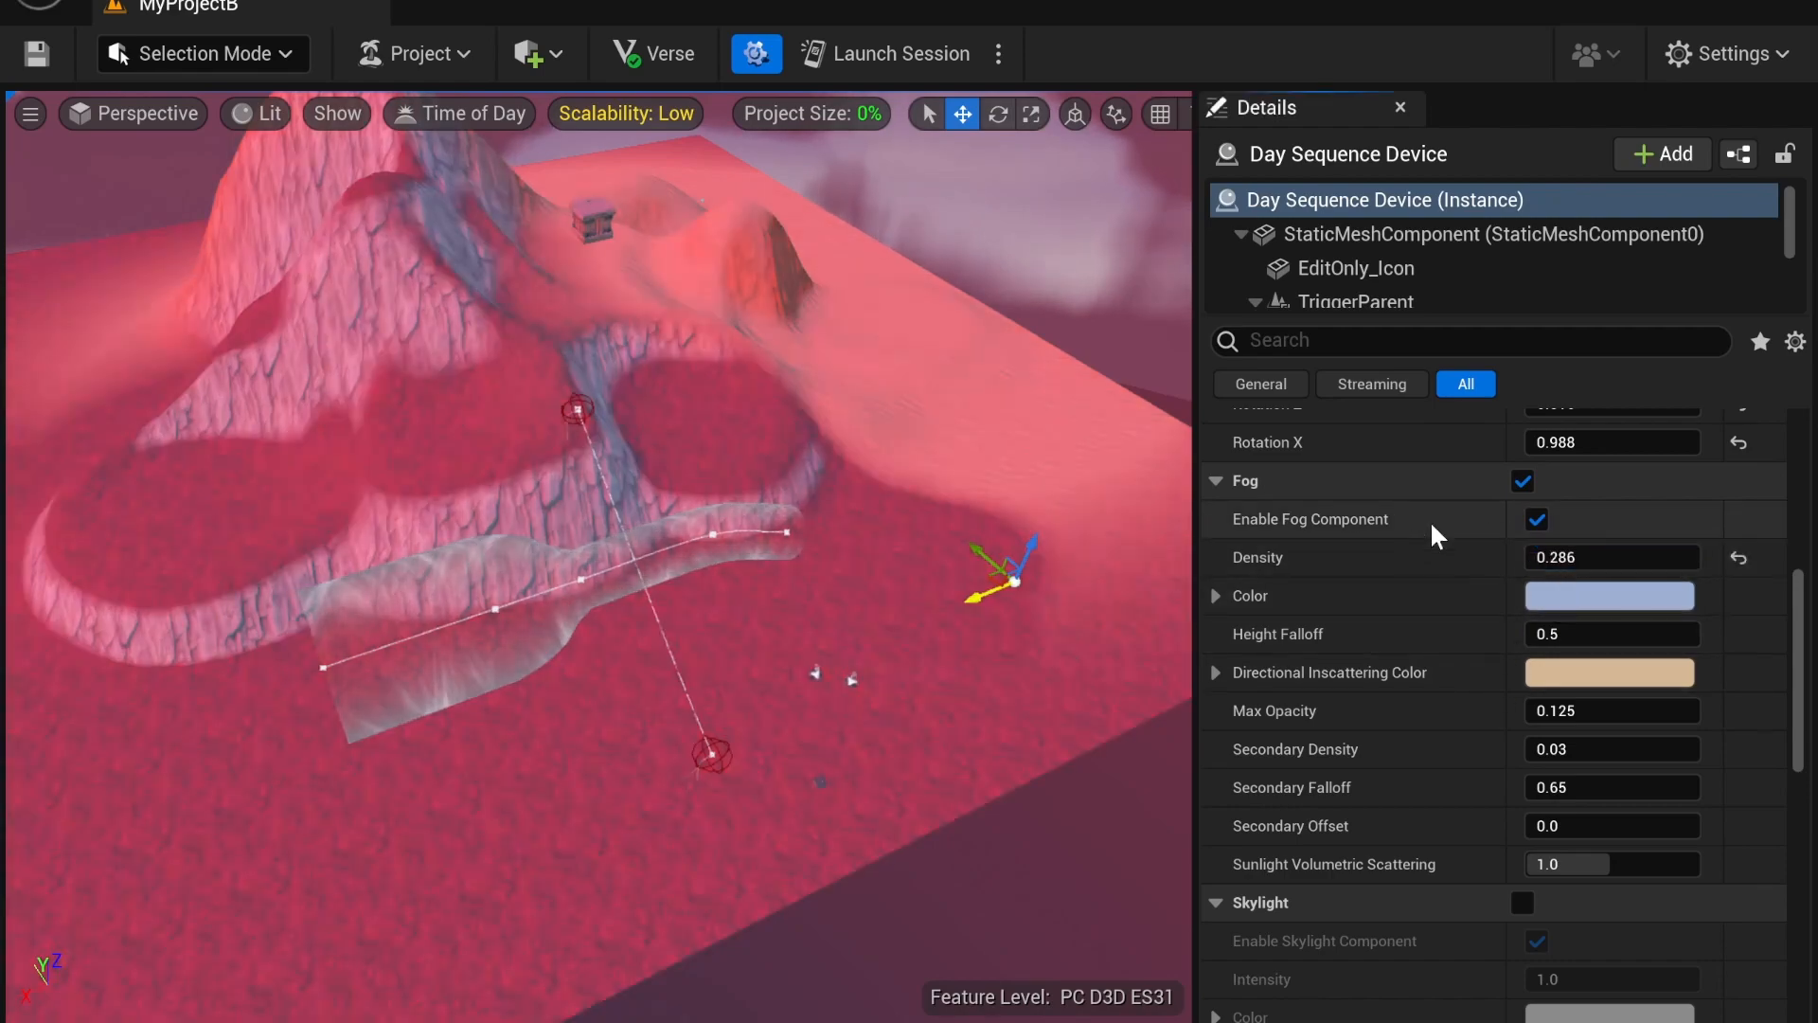
Set the fog's height falloff to about 2.42 and its density to about 1.76
{"action": "right_click_drag", "start_coordinate": [909, 540], "coordinate": [832, 339]}
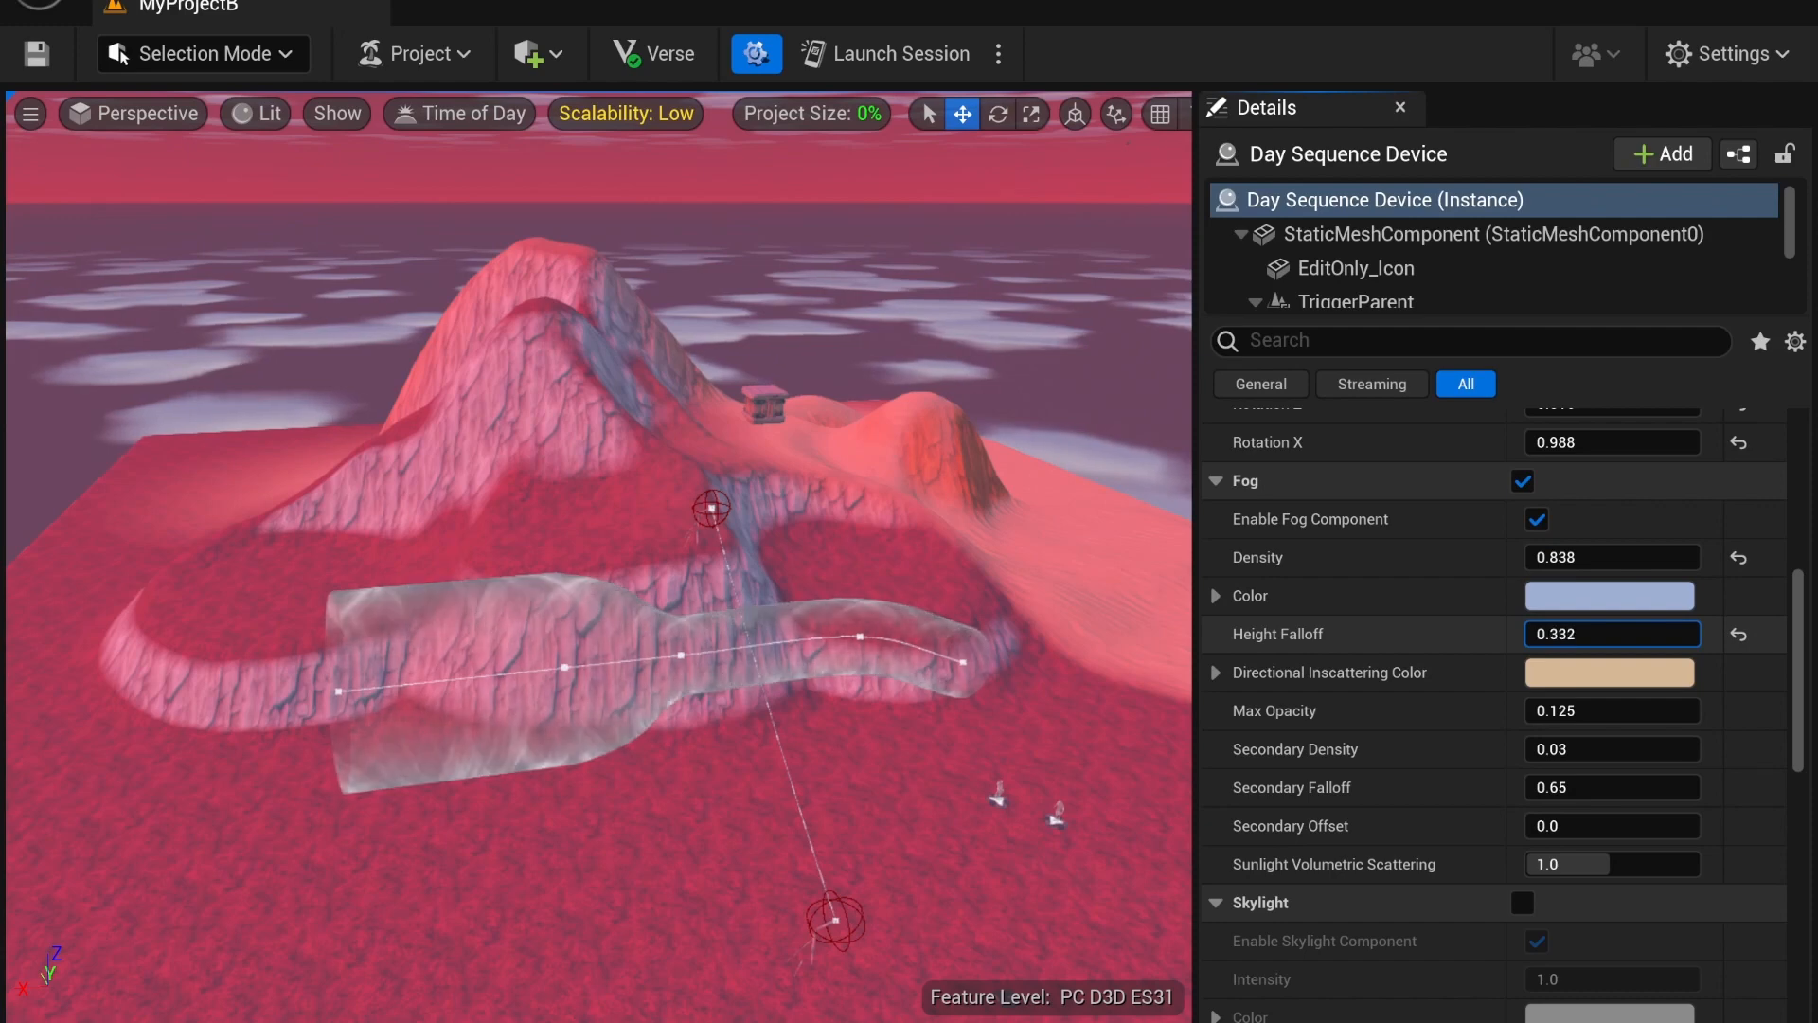
{"action": "left_click_drag", "start_coordinate": [1610, 634], "coordinate": [1685, 633]}
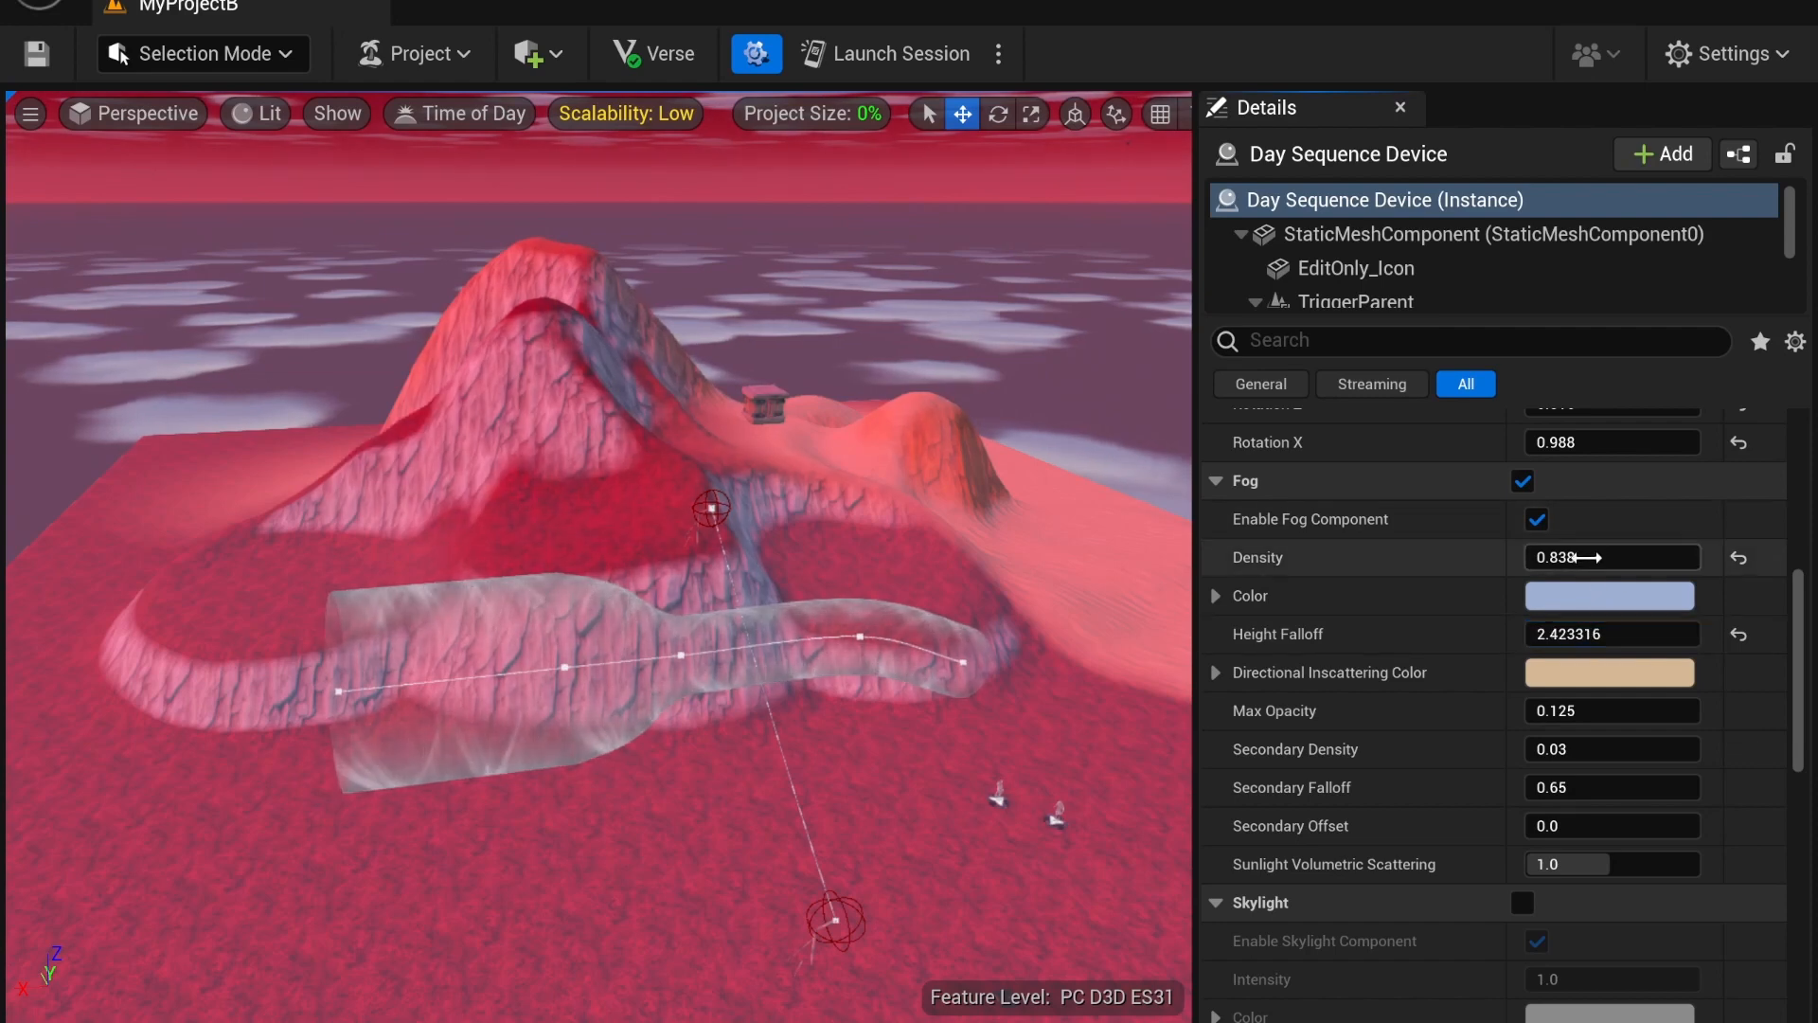
{"action": "left_click_drag", "start_coordinate": [1610, 557], "coordinate": [1648, 557]}
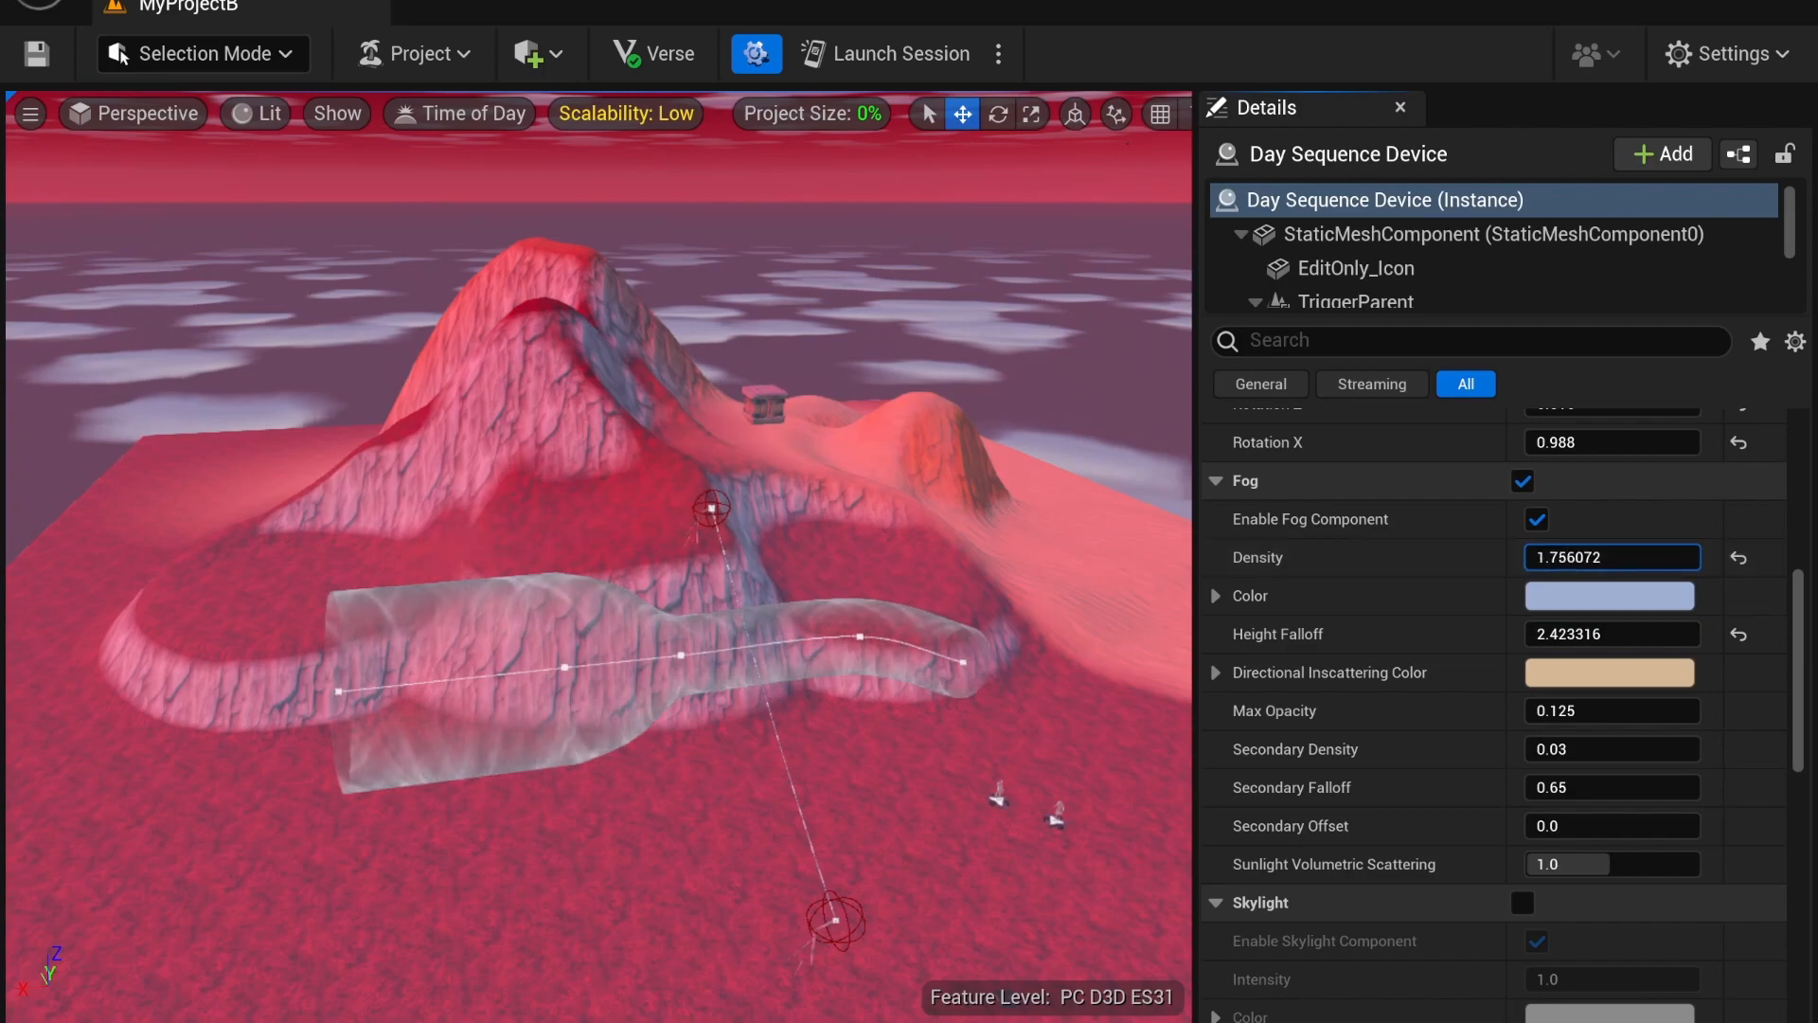
Raise the fog's maximum opacity to 0.409
{"action": "right_click_drag", "start_coordinate": [1021, 477], "coordinate": [1023, 415]}
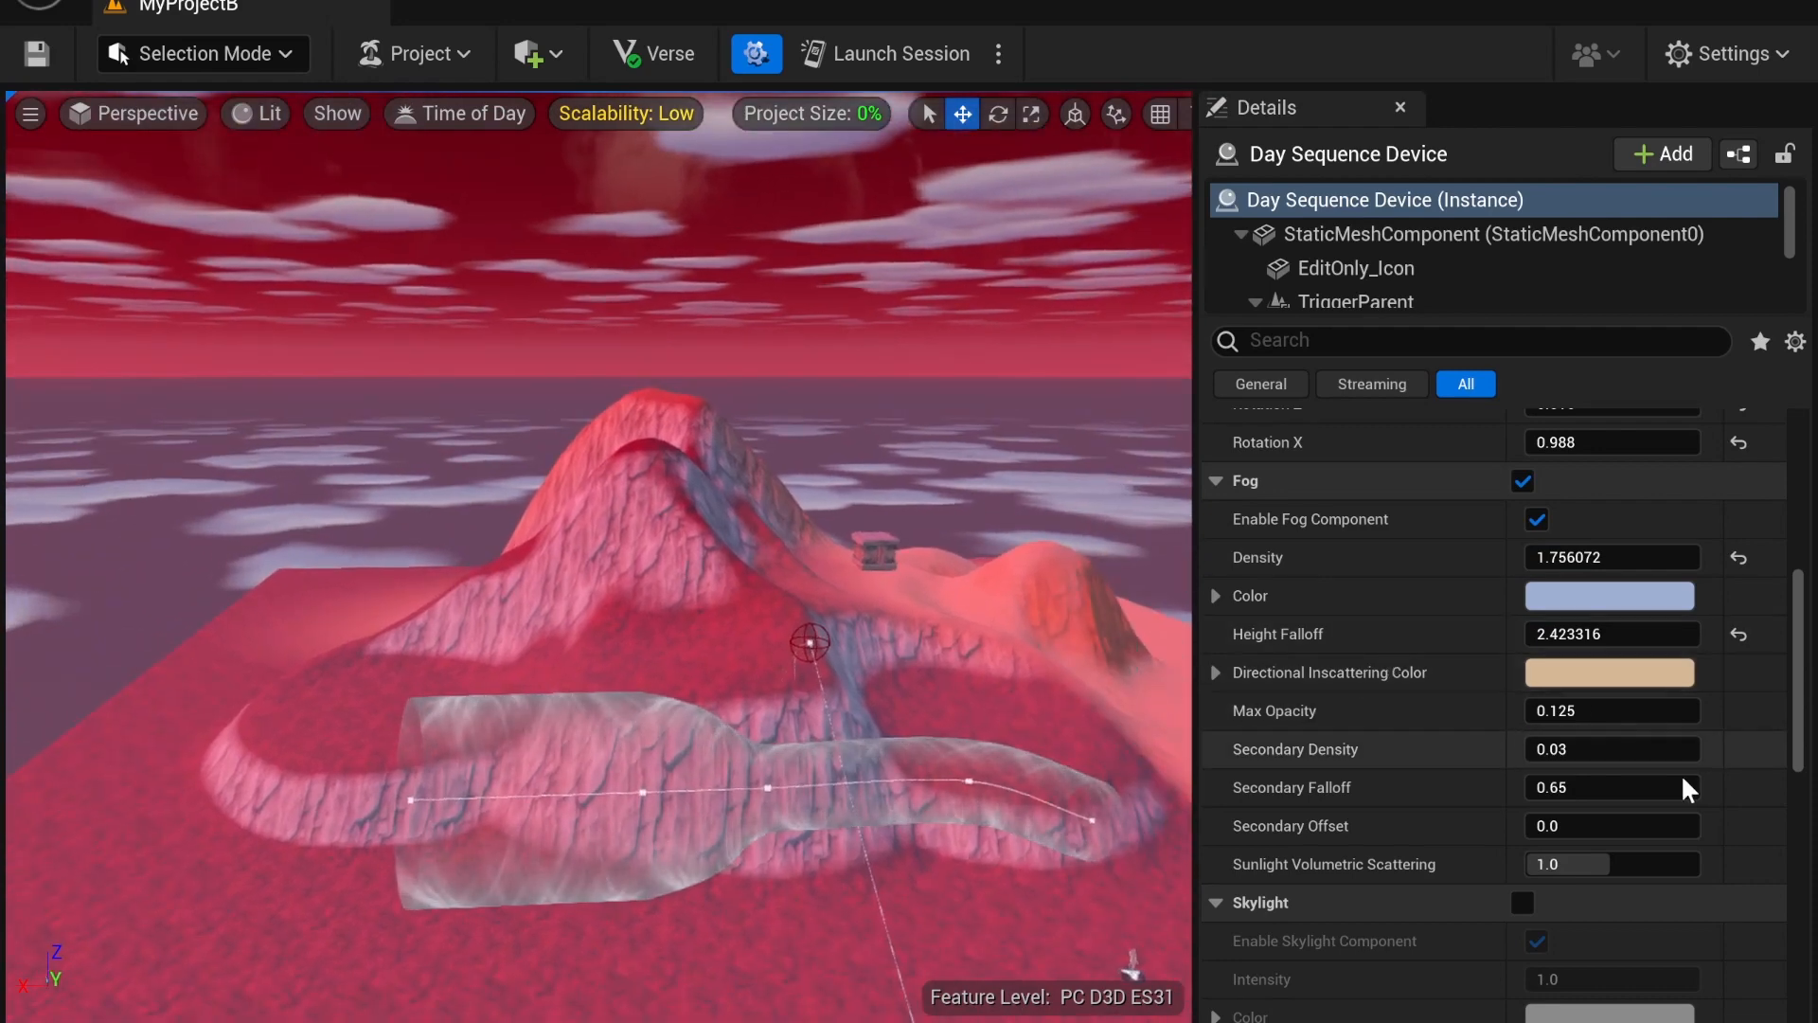
{"action": "scroll", "coordinate": [1421, 625], "scroll_direction": "down", "scroll_amount": 2}
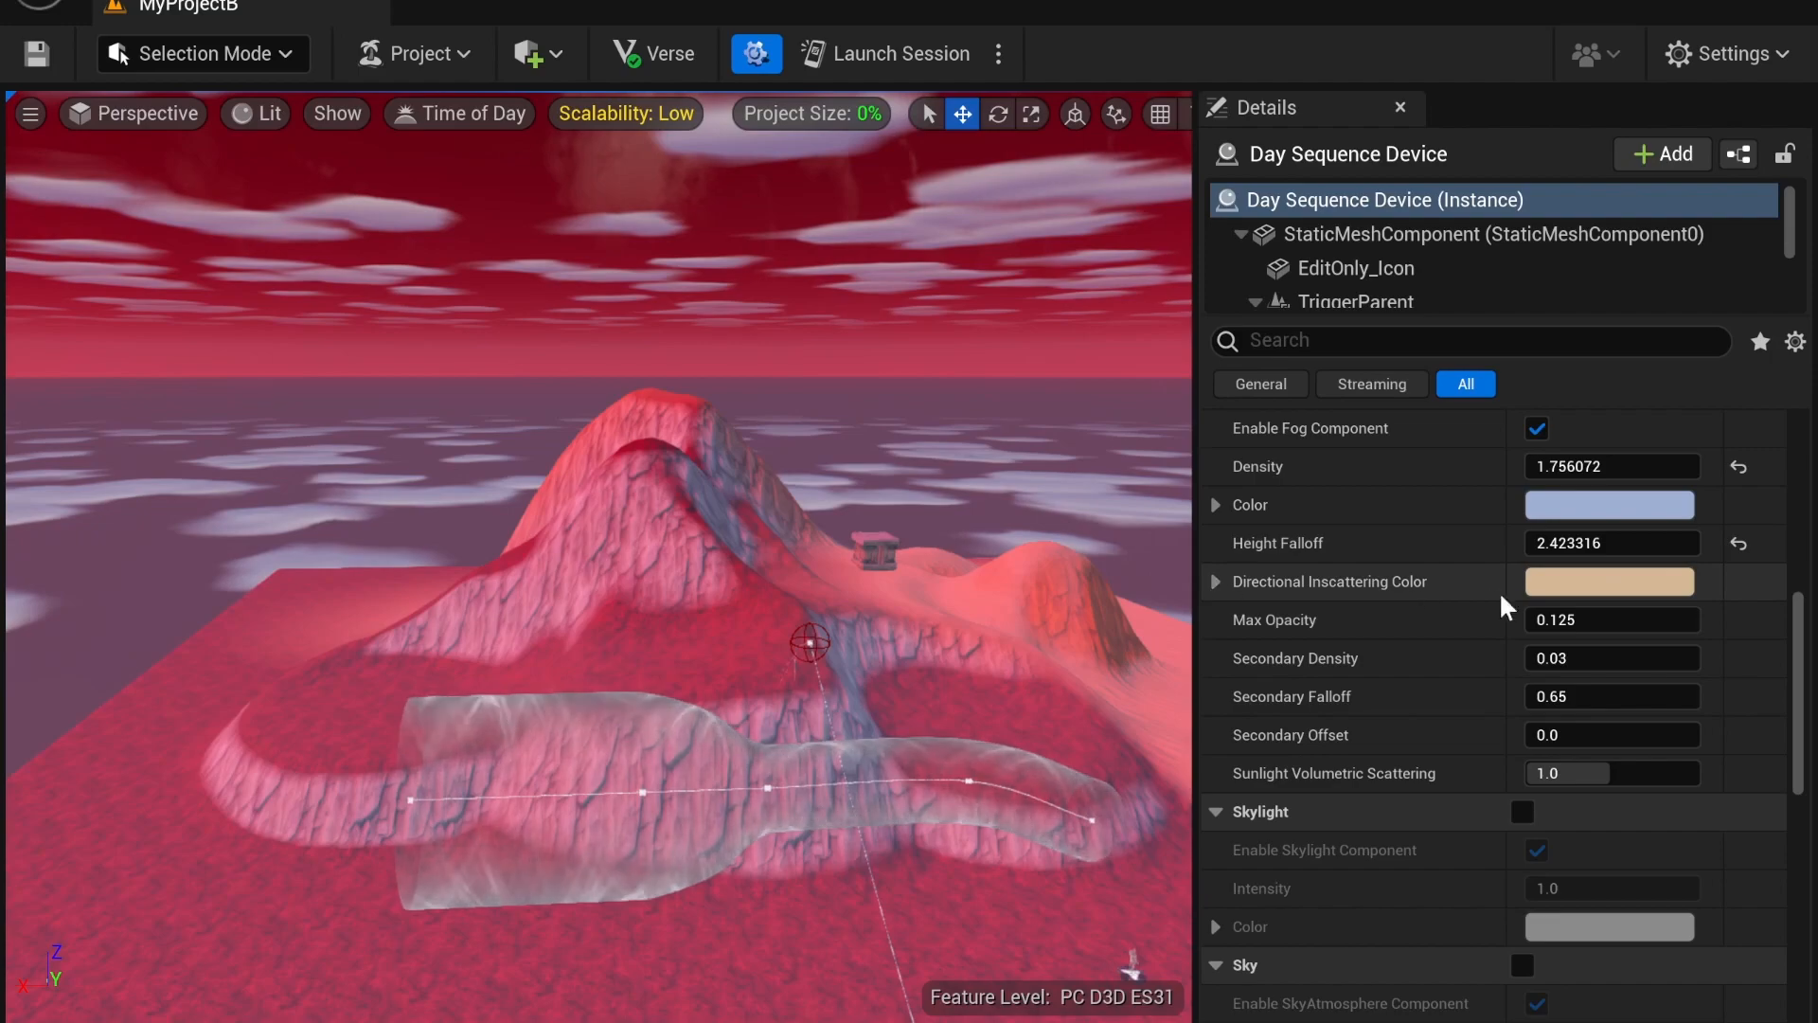
{"action": "right_click_drag", "start_coordinate": [833, 578], "coordinate": [530, 777]}
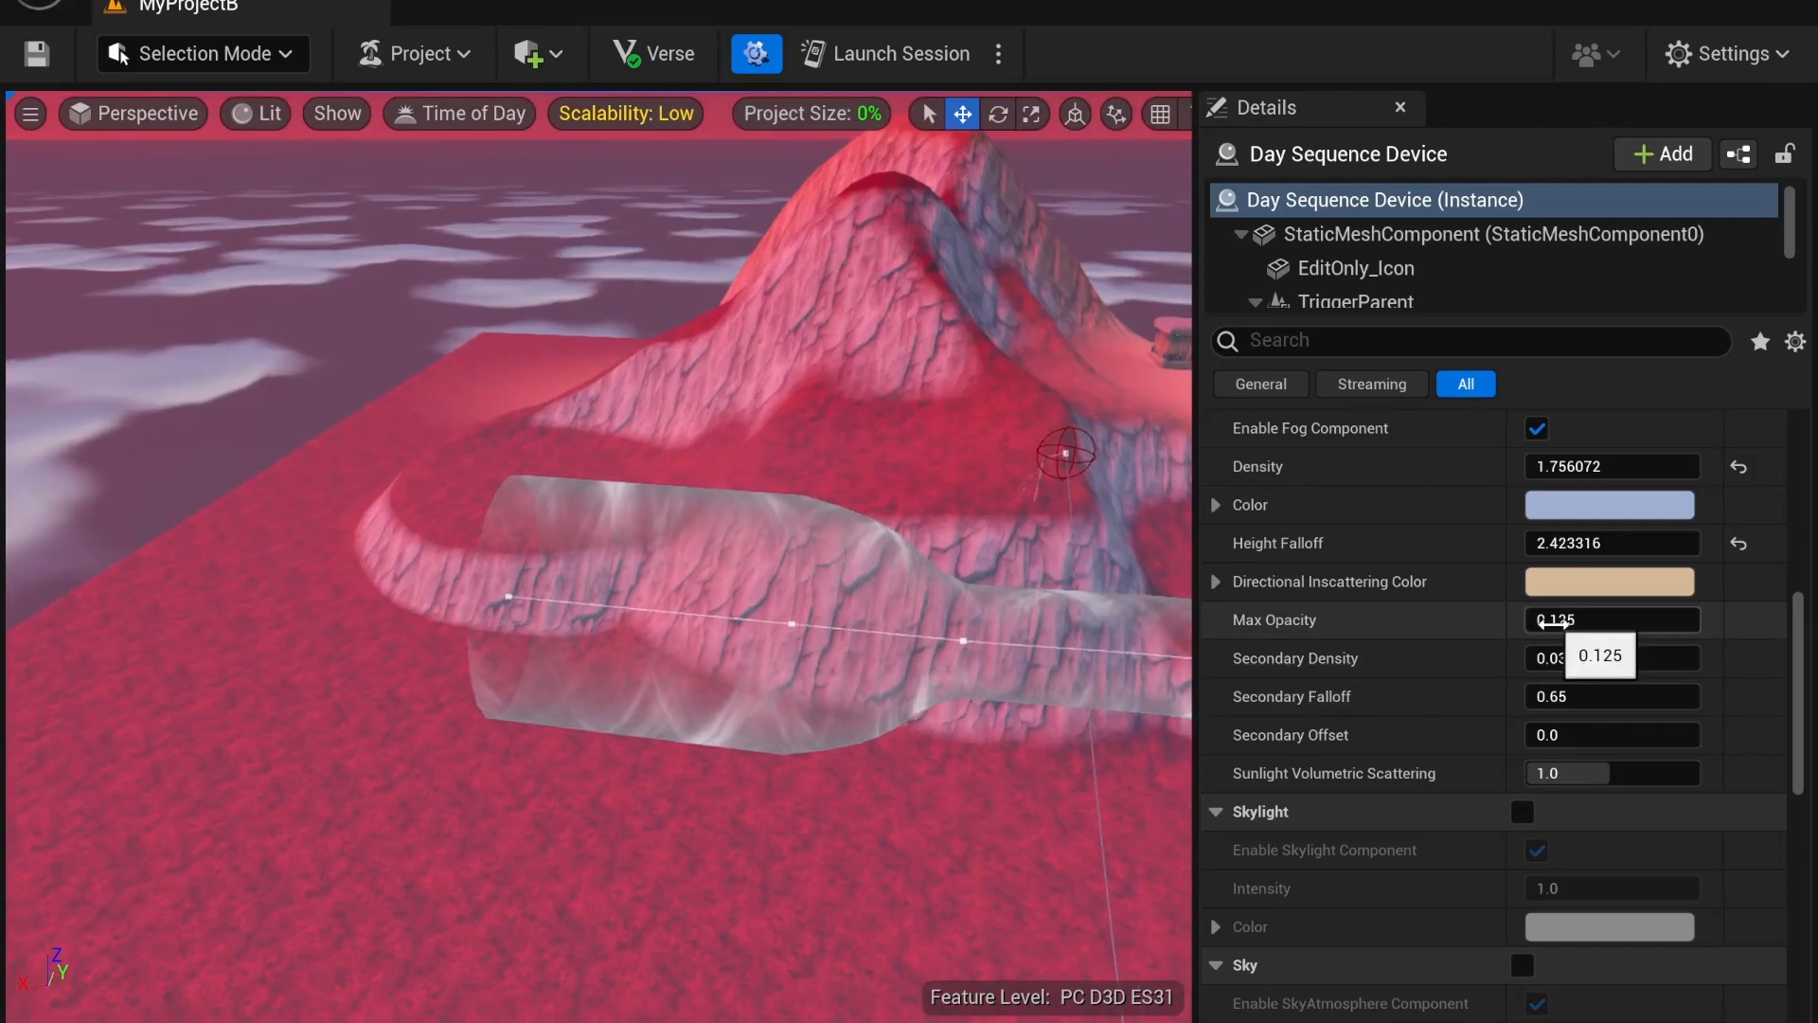
{"action": "left_click_drag", "start_coordinate": [1572, 623], "coordinate": [1636, 622]}
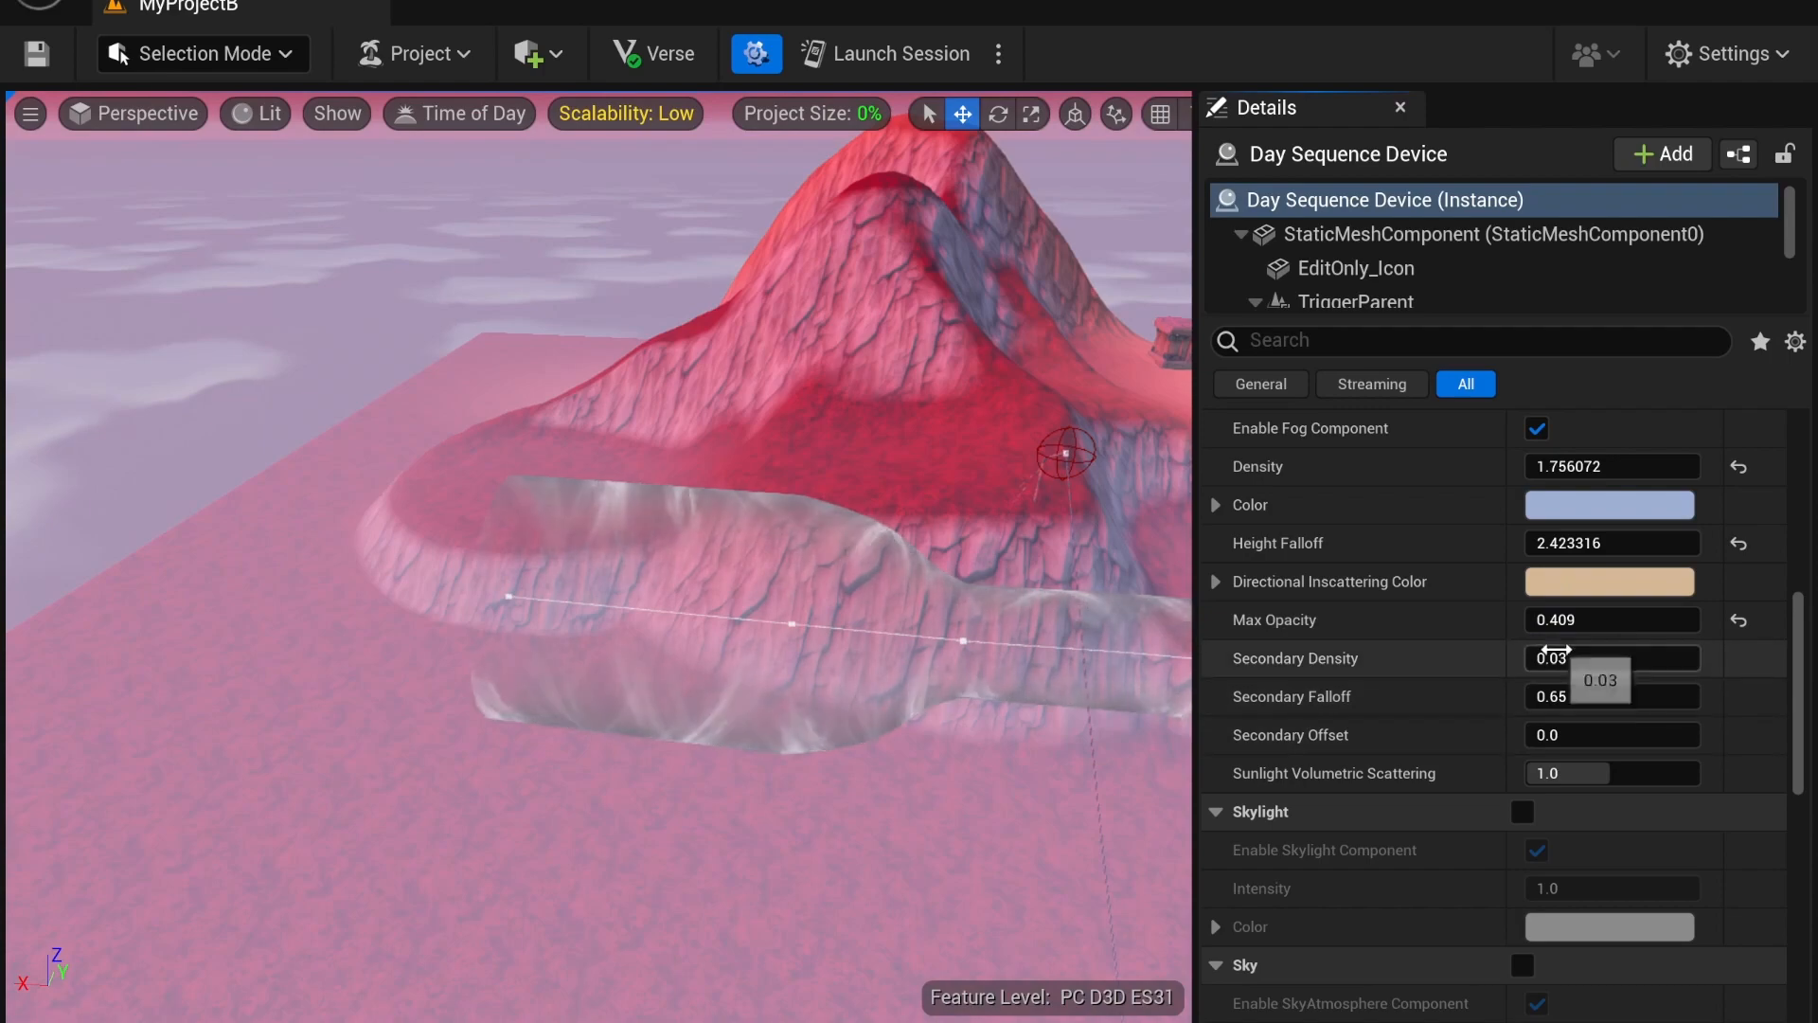
Raise the fog's secondary density to 0.214
{"action": "scroll", "coordinate": [1572, 653], "scroll_direction": "down", "scroll_amount": 2}
{"action": "right_click_drag", "start_coordinate": [947, 569], "coordinate": [947, 492]}
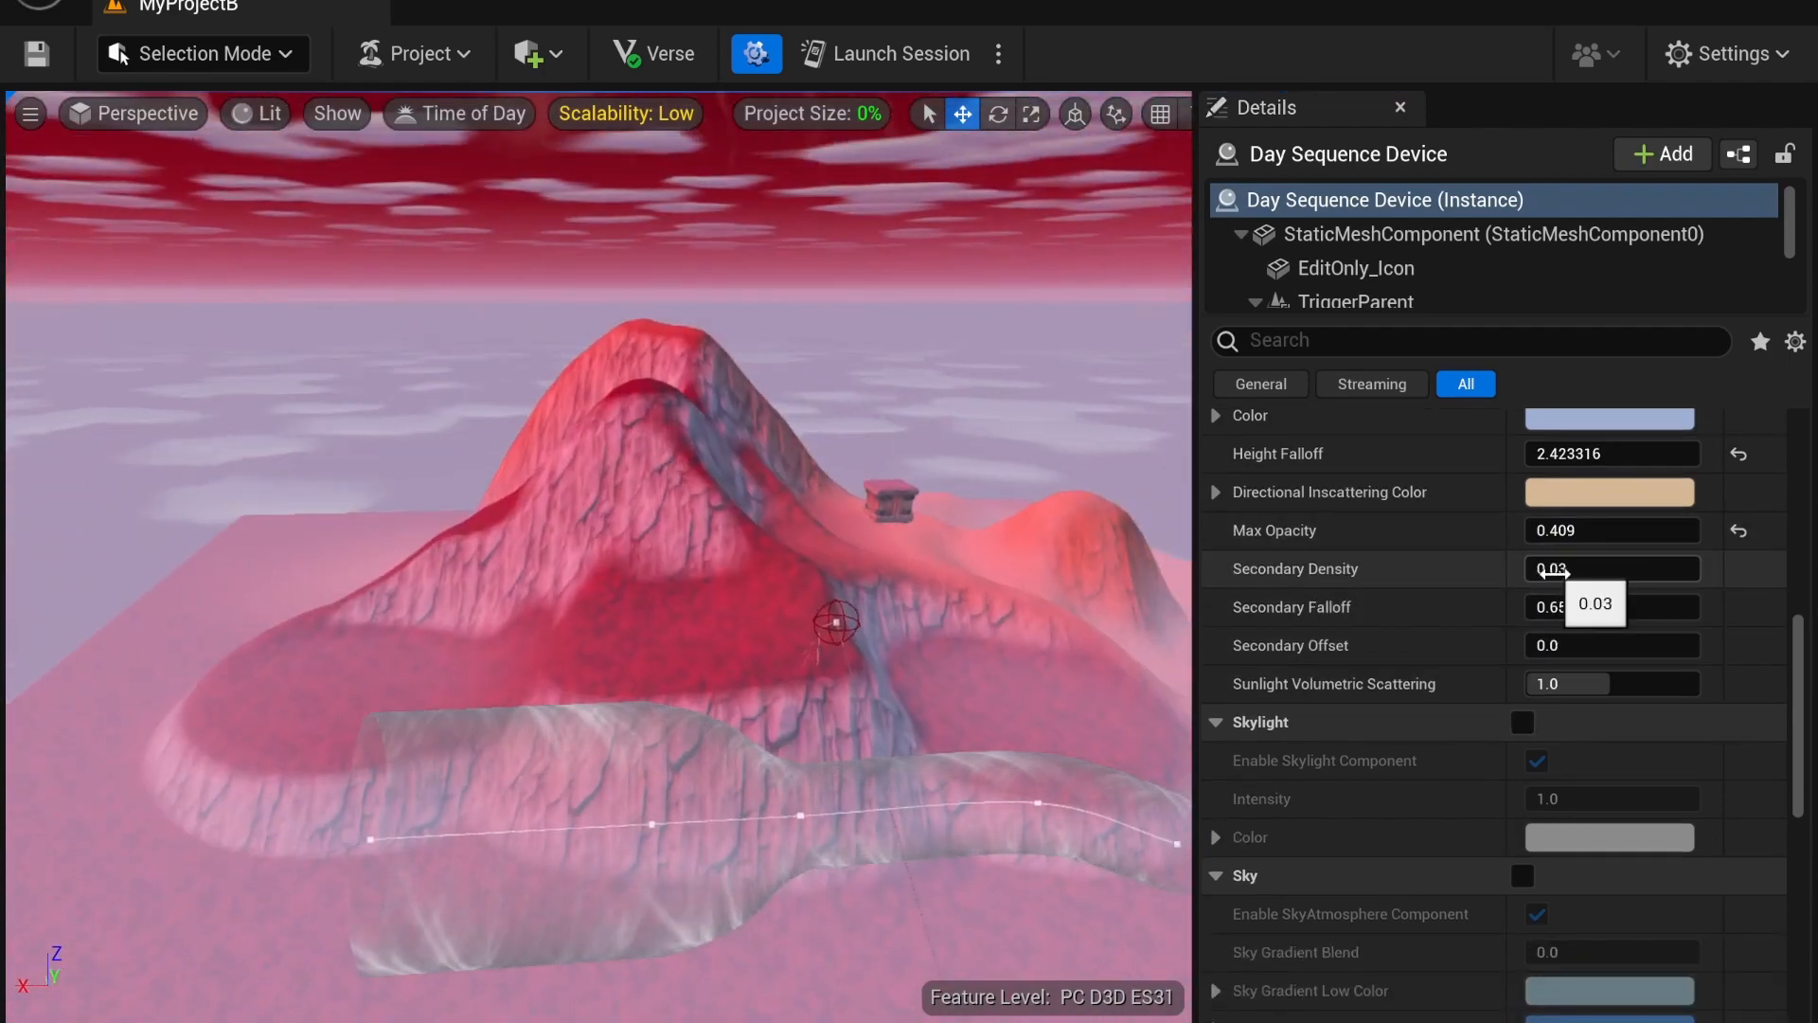
{"action": "left_click_drag", "start_coordinate": [1621, 568], "coordinate": [1638, 569]}
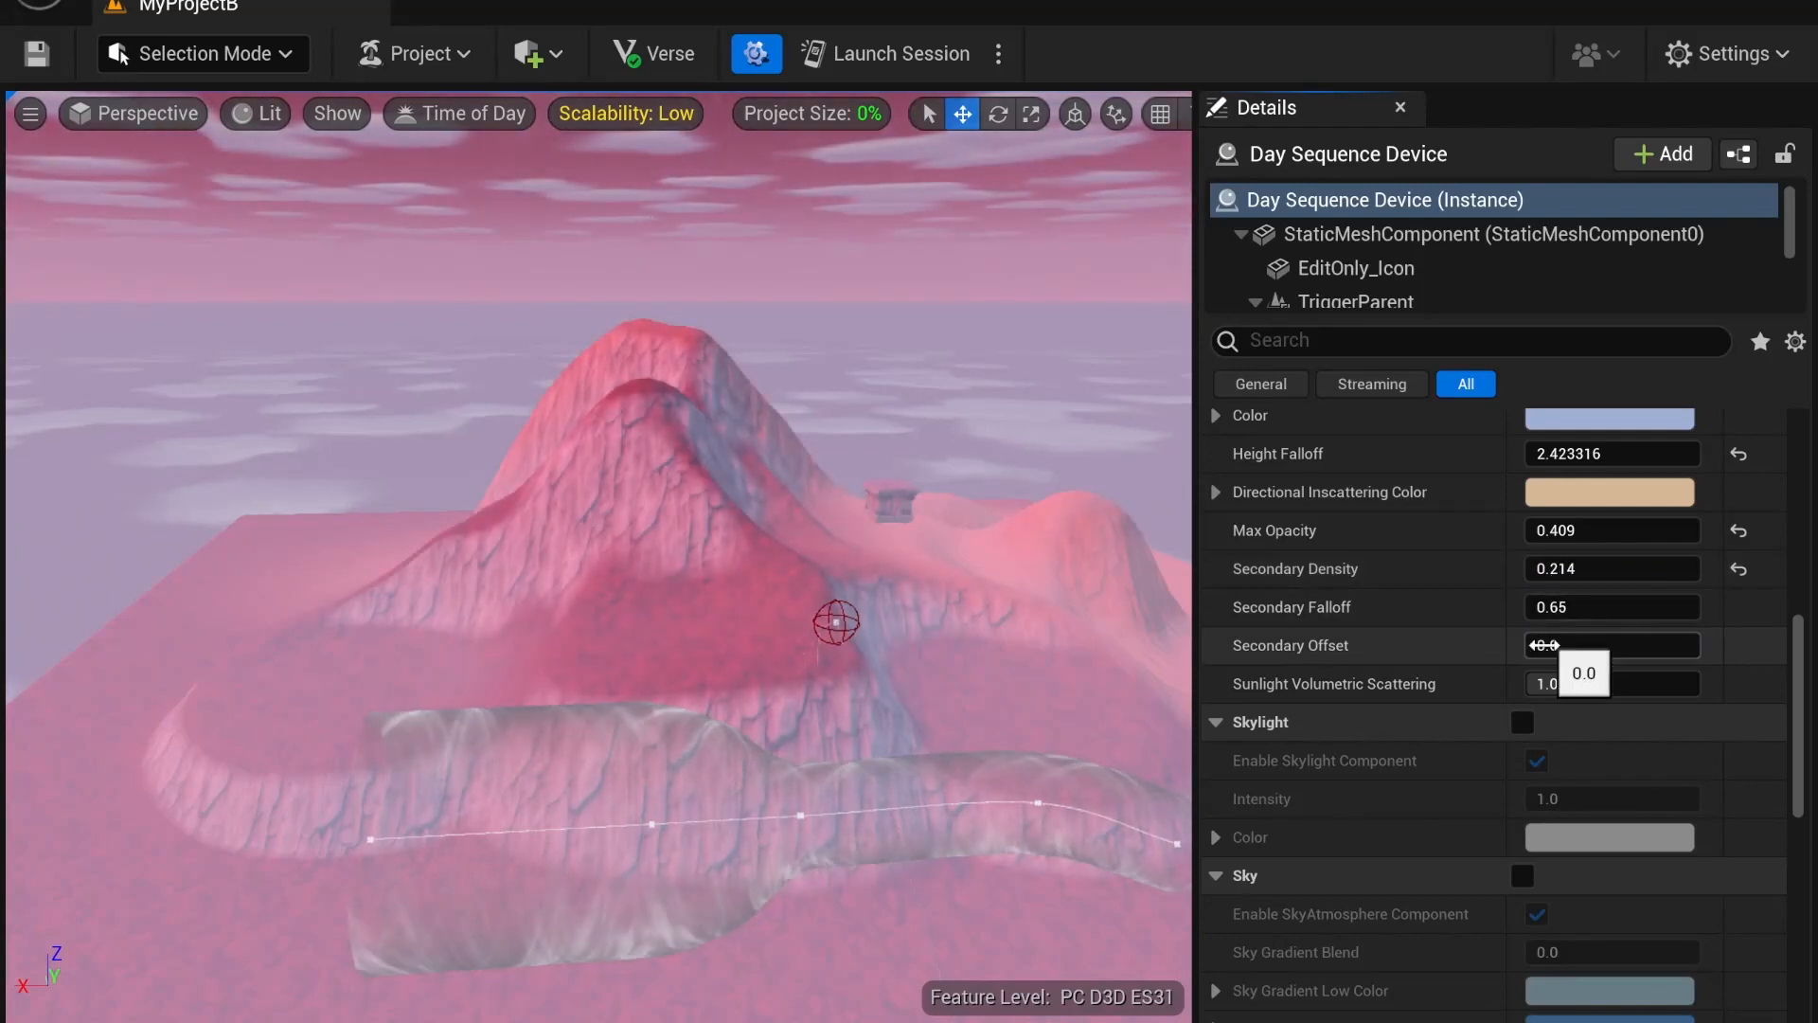
Set the fog's secondary falloff to 0.298, secondary offset to -0.024 and sunlight volumetric scattering to 0.336
{"action": "left_click_drag", "start_coordinate": [1626, 646], "coordinate": [1667, 645]}
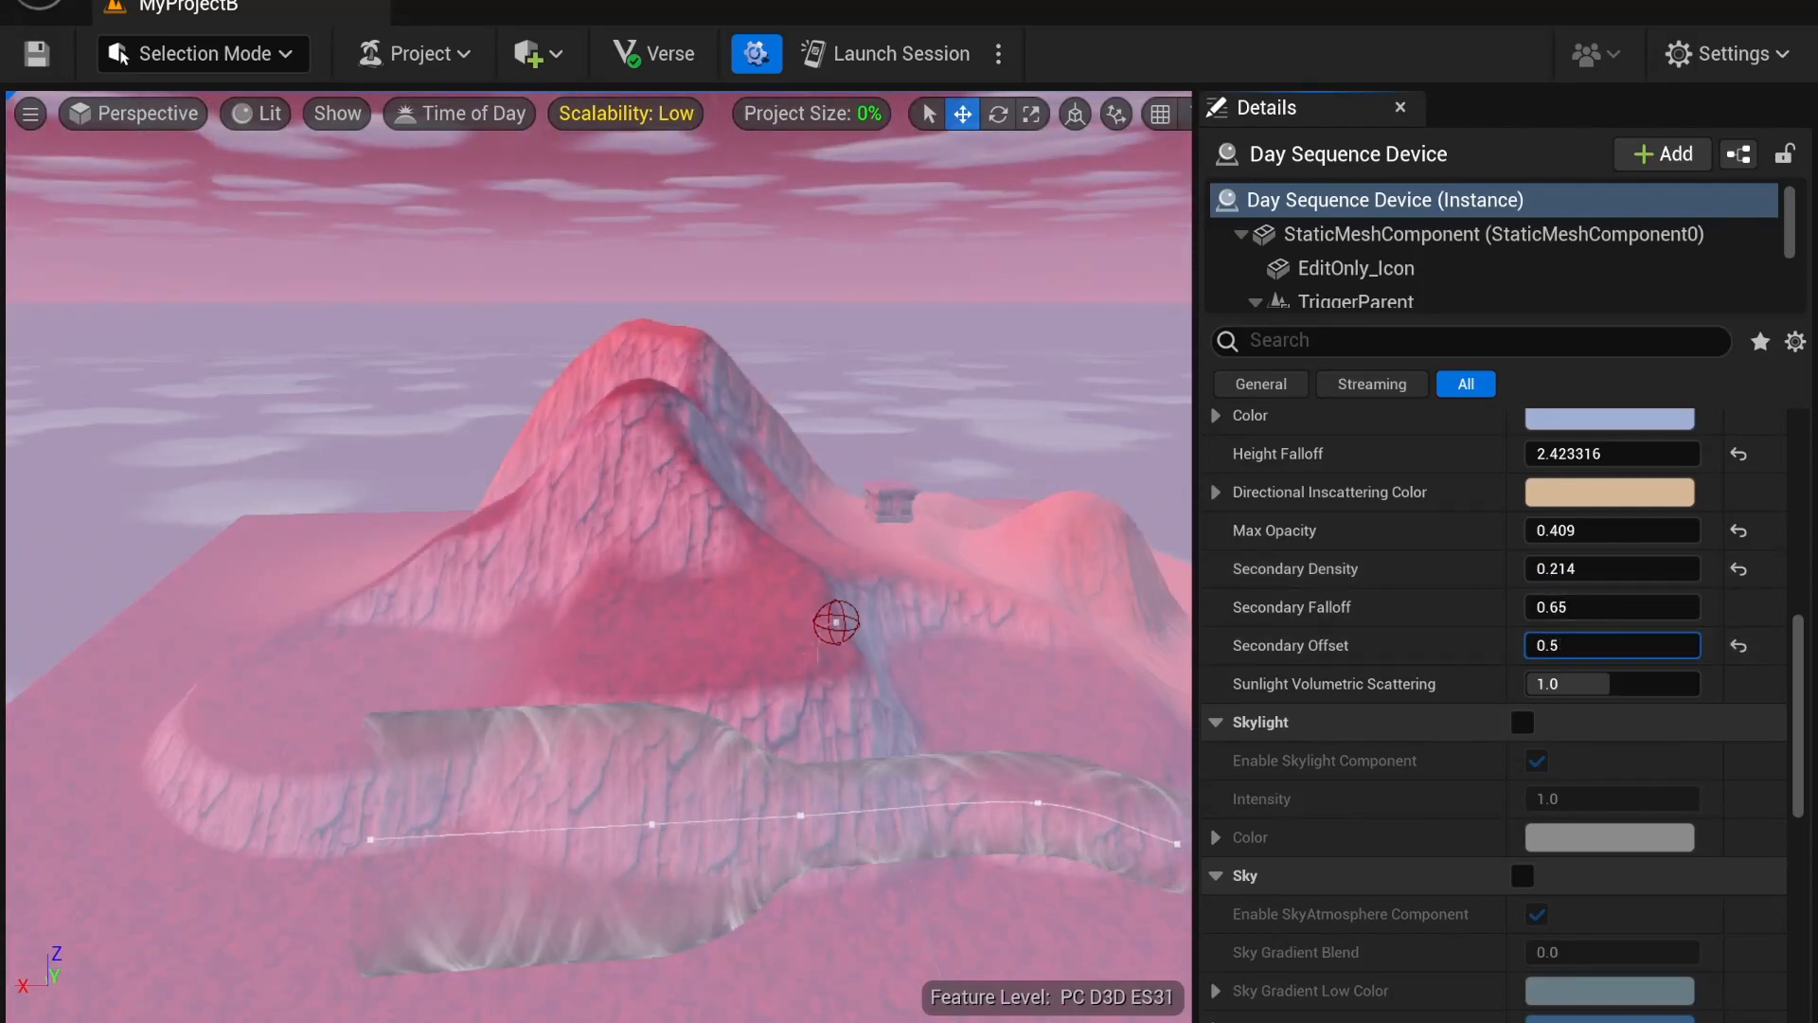
{"action": "left_click_drag", "start_coordinate": [1558, 607], "coordinate": [1533, 607]}
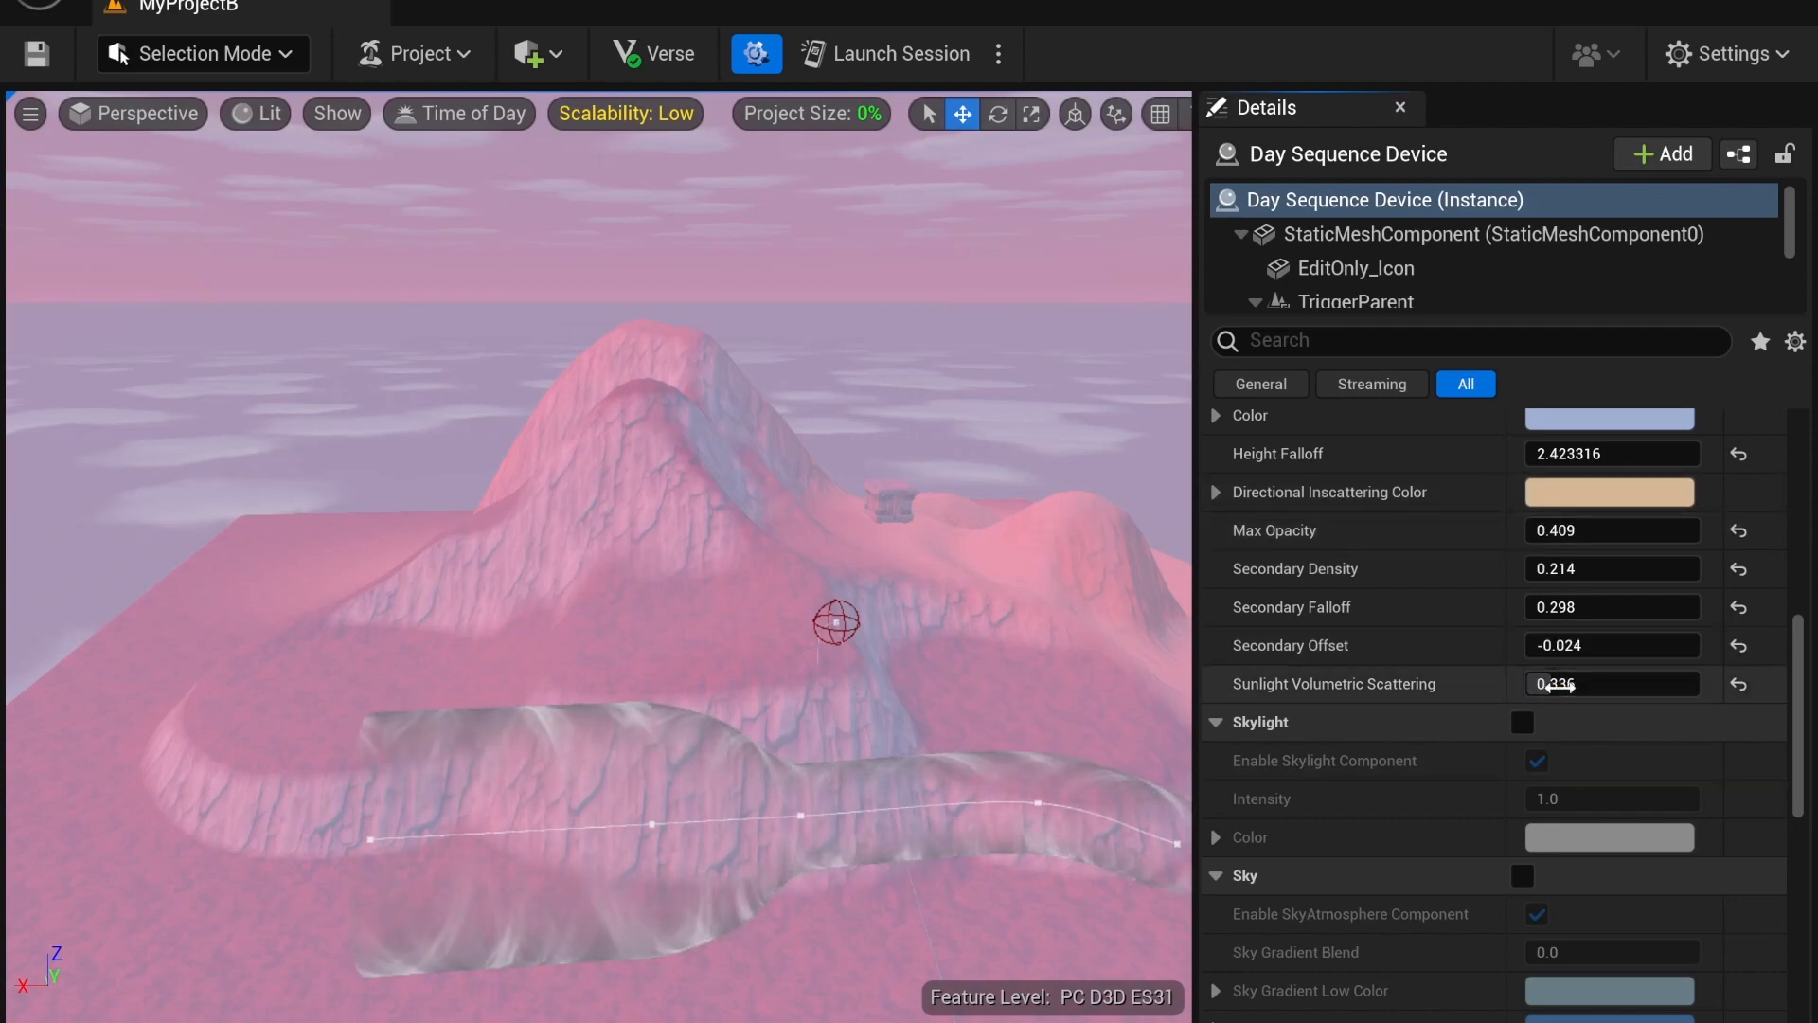
Turn off the device's Fog settings and collapse that group
{"action": "scroll", "coordinate": [1407, 671], "scroll_direction": "up", "scroll_amount": 4}
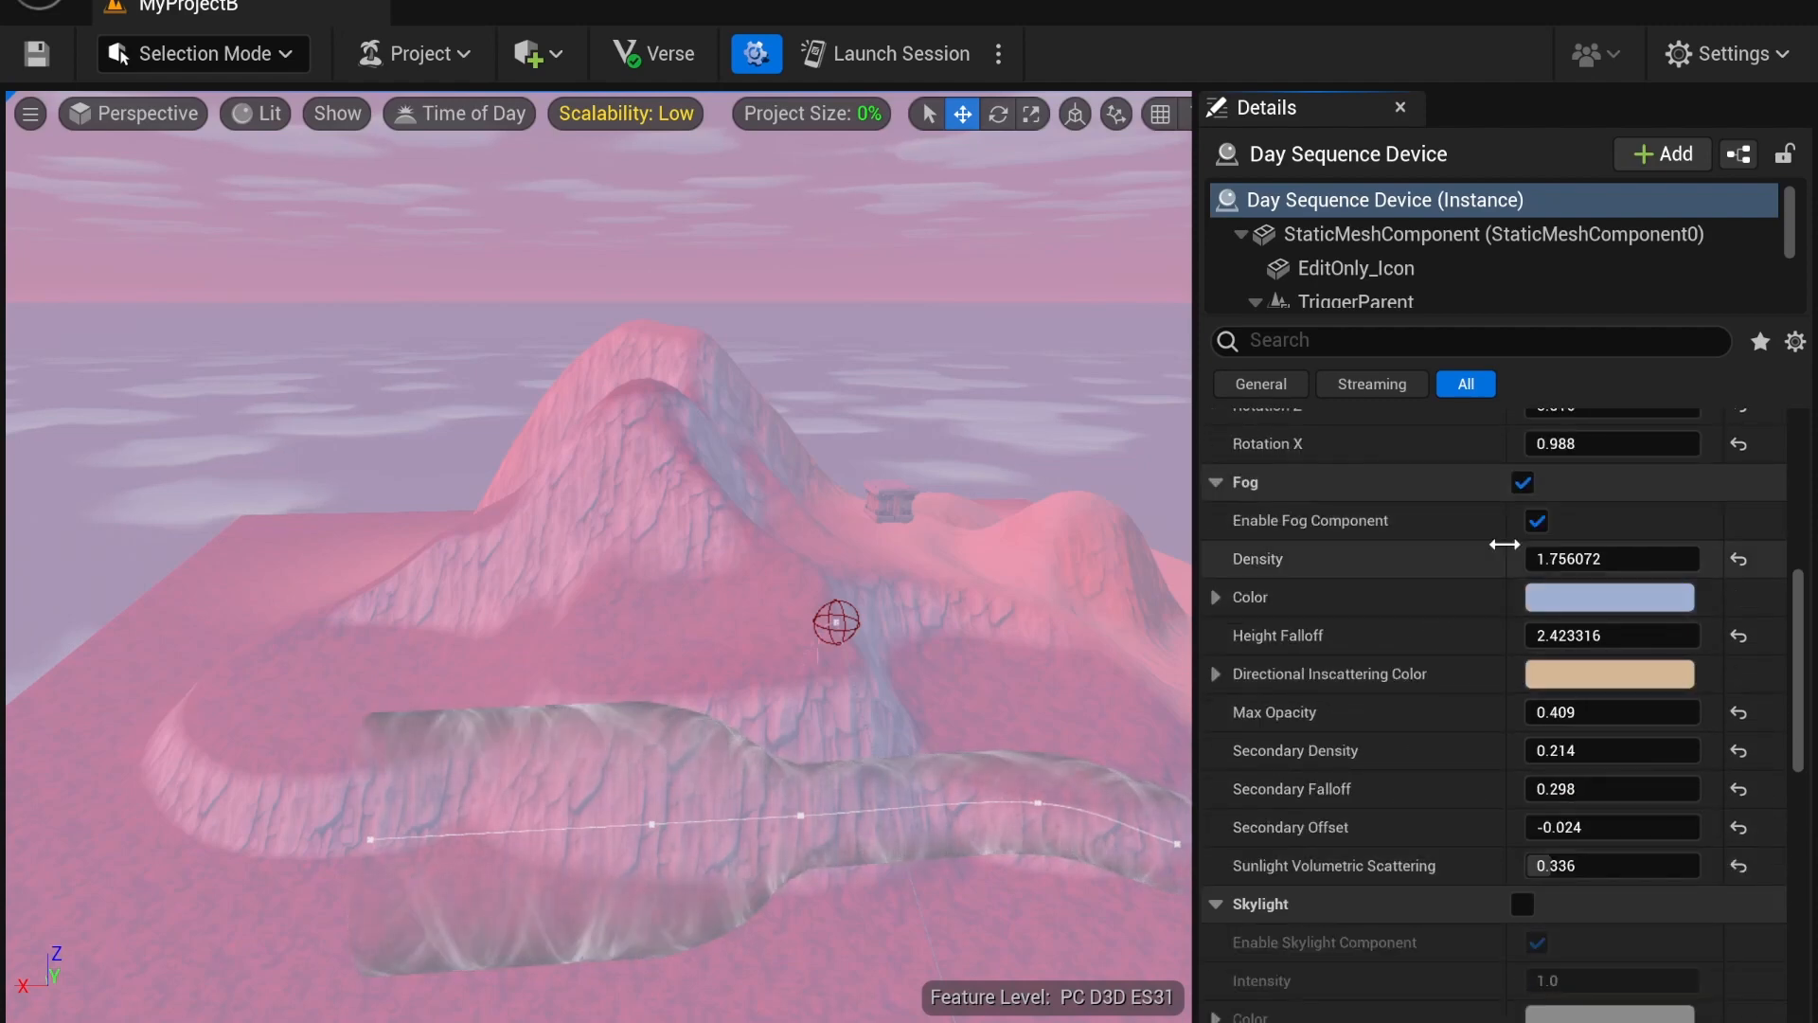
{"action": "left_click", "coordinate": [1521, 483]}
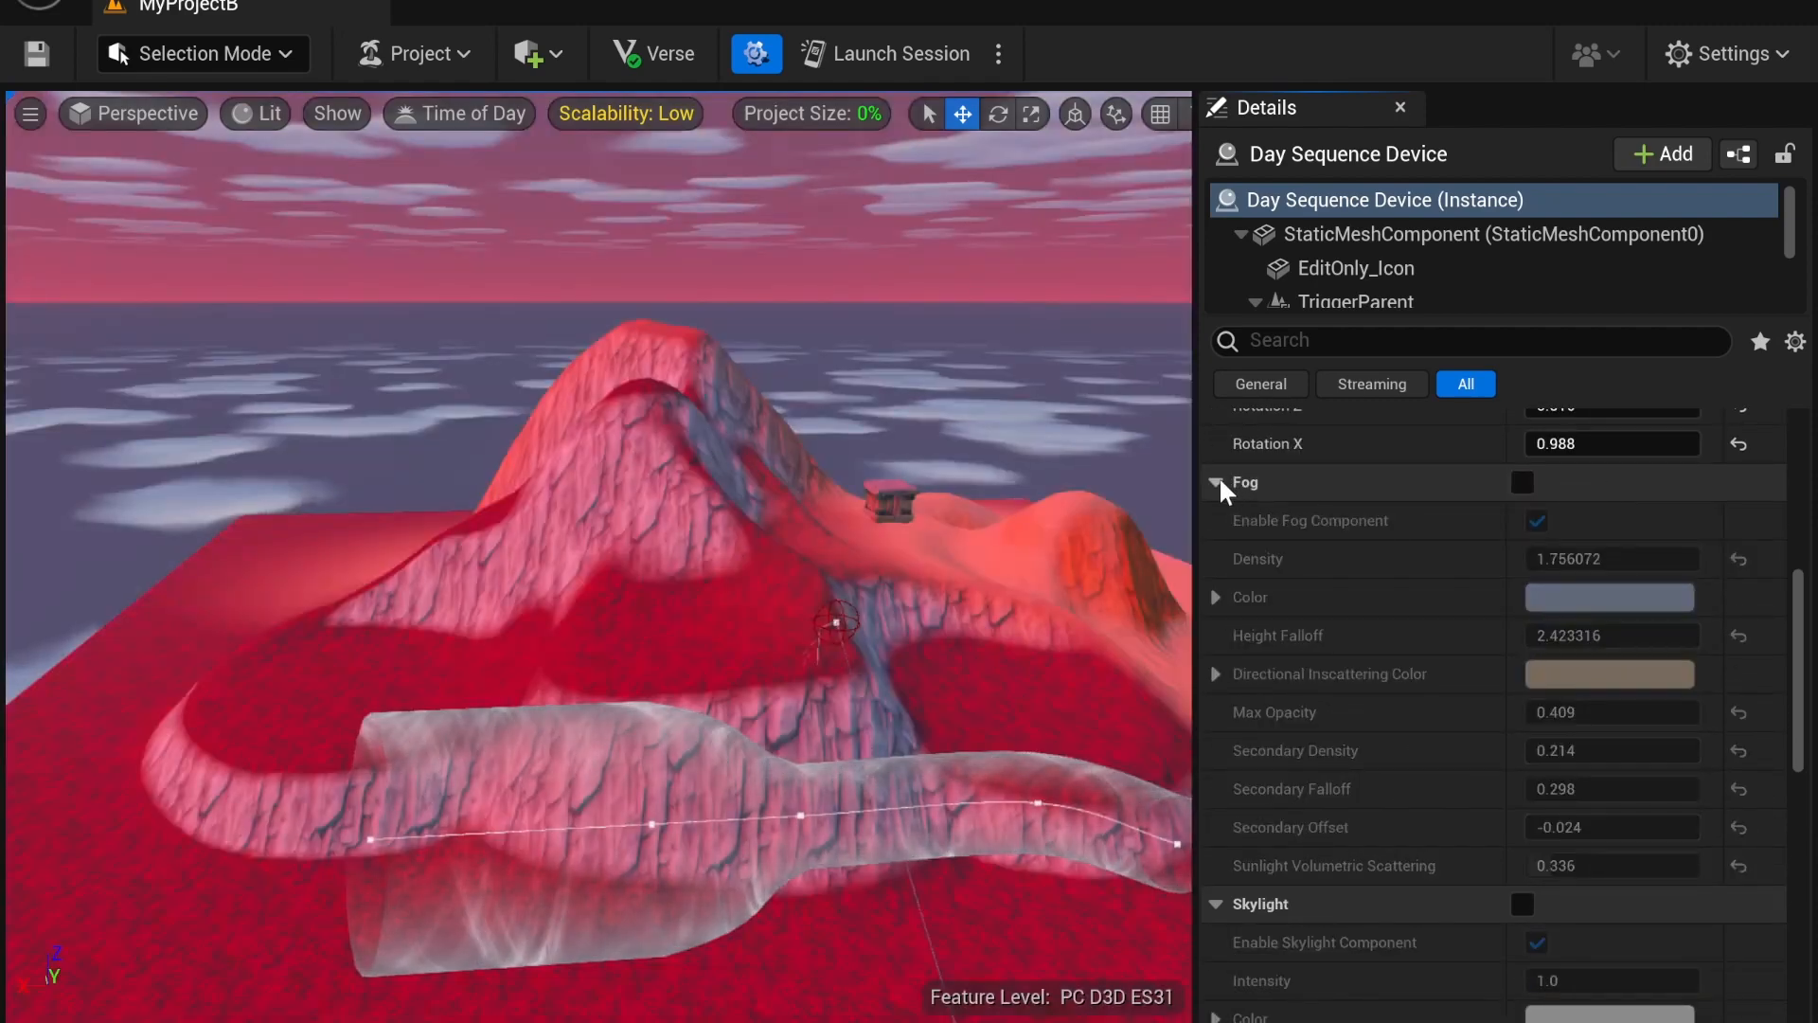
{"action": "left_click", "coordinate": [1216, 483]}
{"action": "scroll", "coordinate": [1514, 690], "scroll_direction": "down", "scroll_amount": 1}
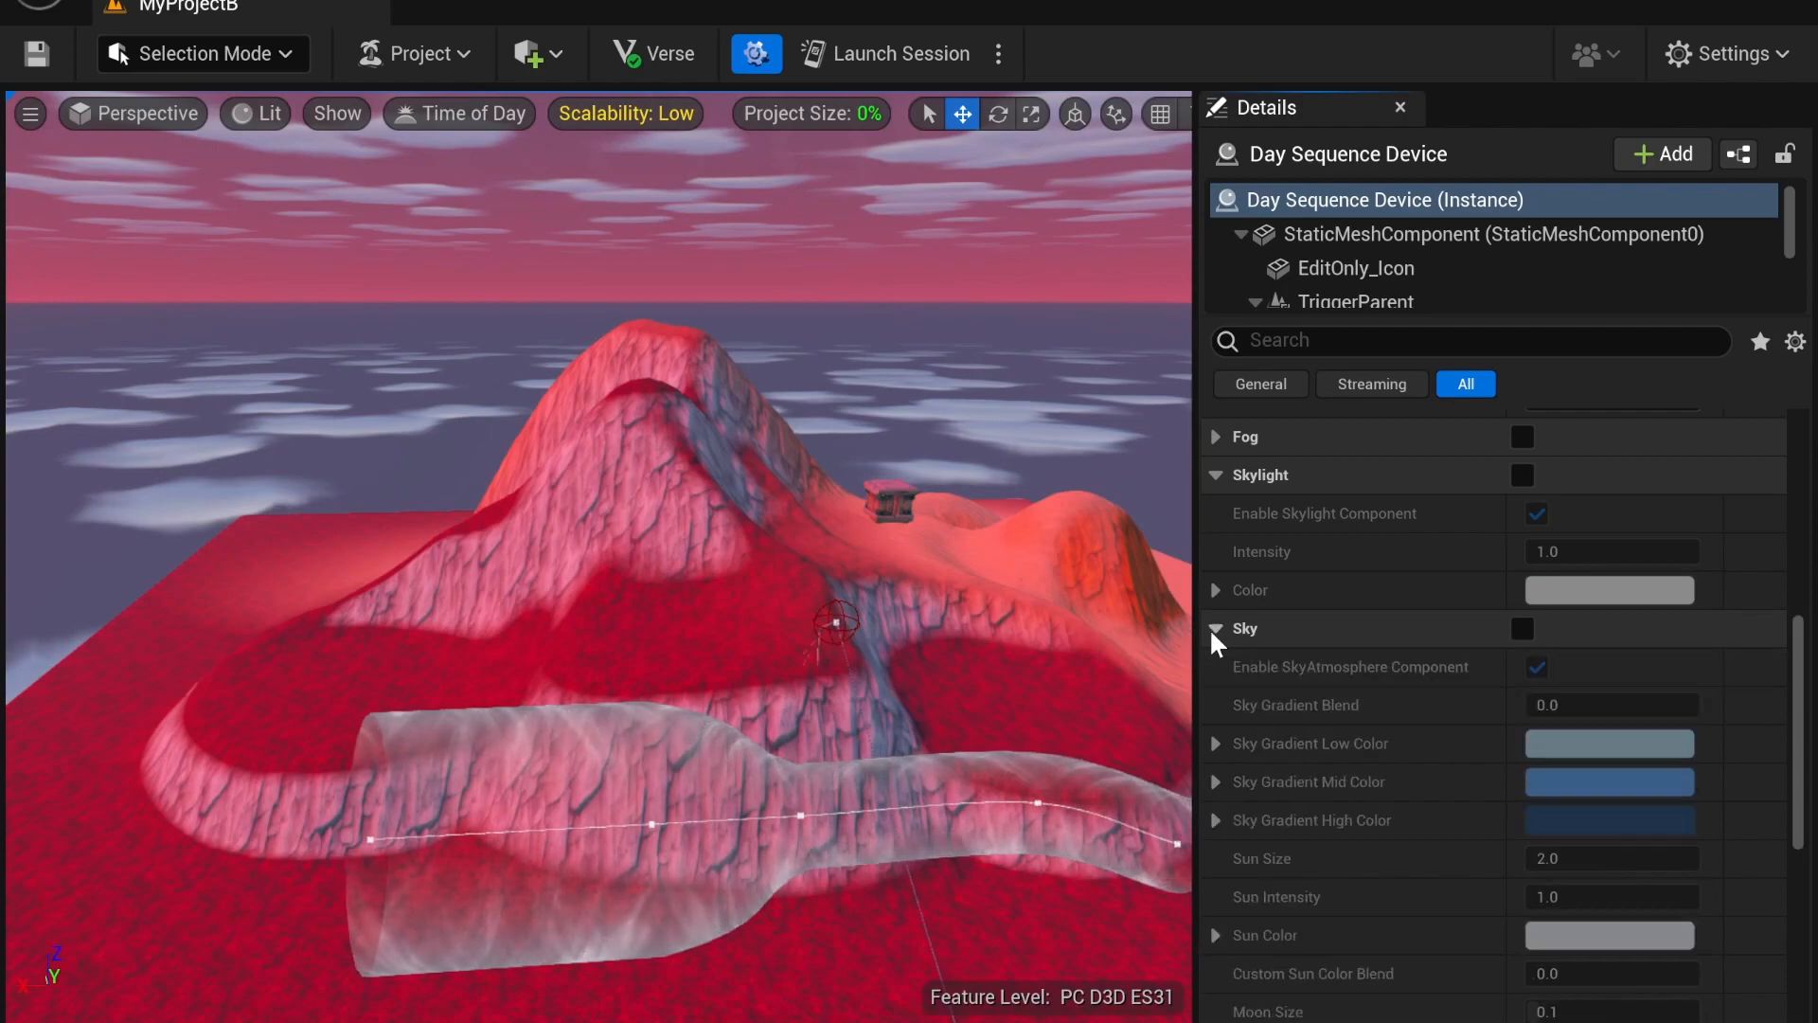
Enable the device's Sky settings, look up at the sun and try out the sky gradient blend, leaving it at 0.0
{"action": "left_click", "coordinate": [1522, 628]}
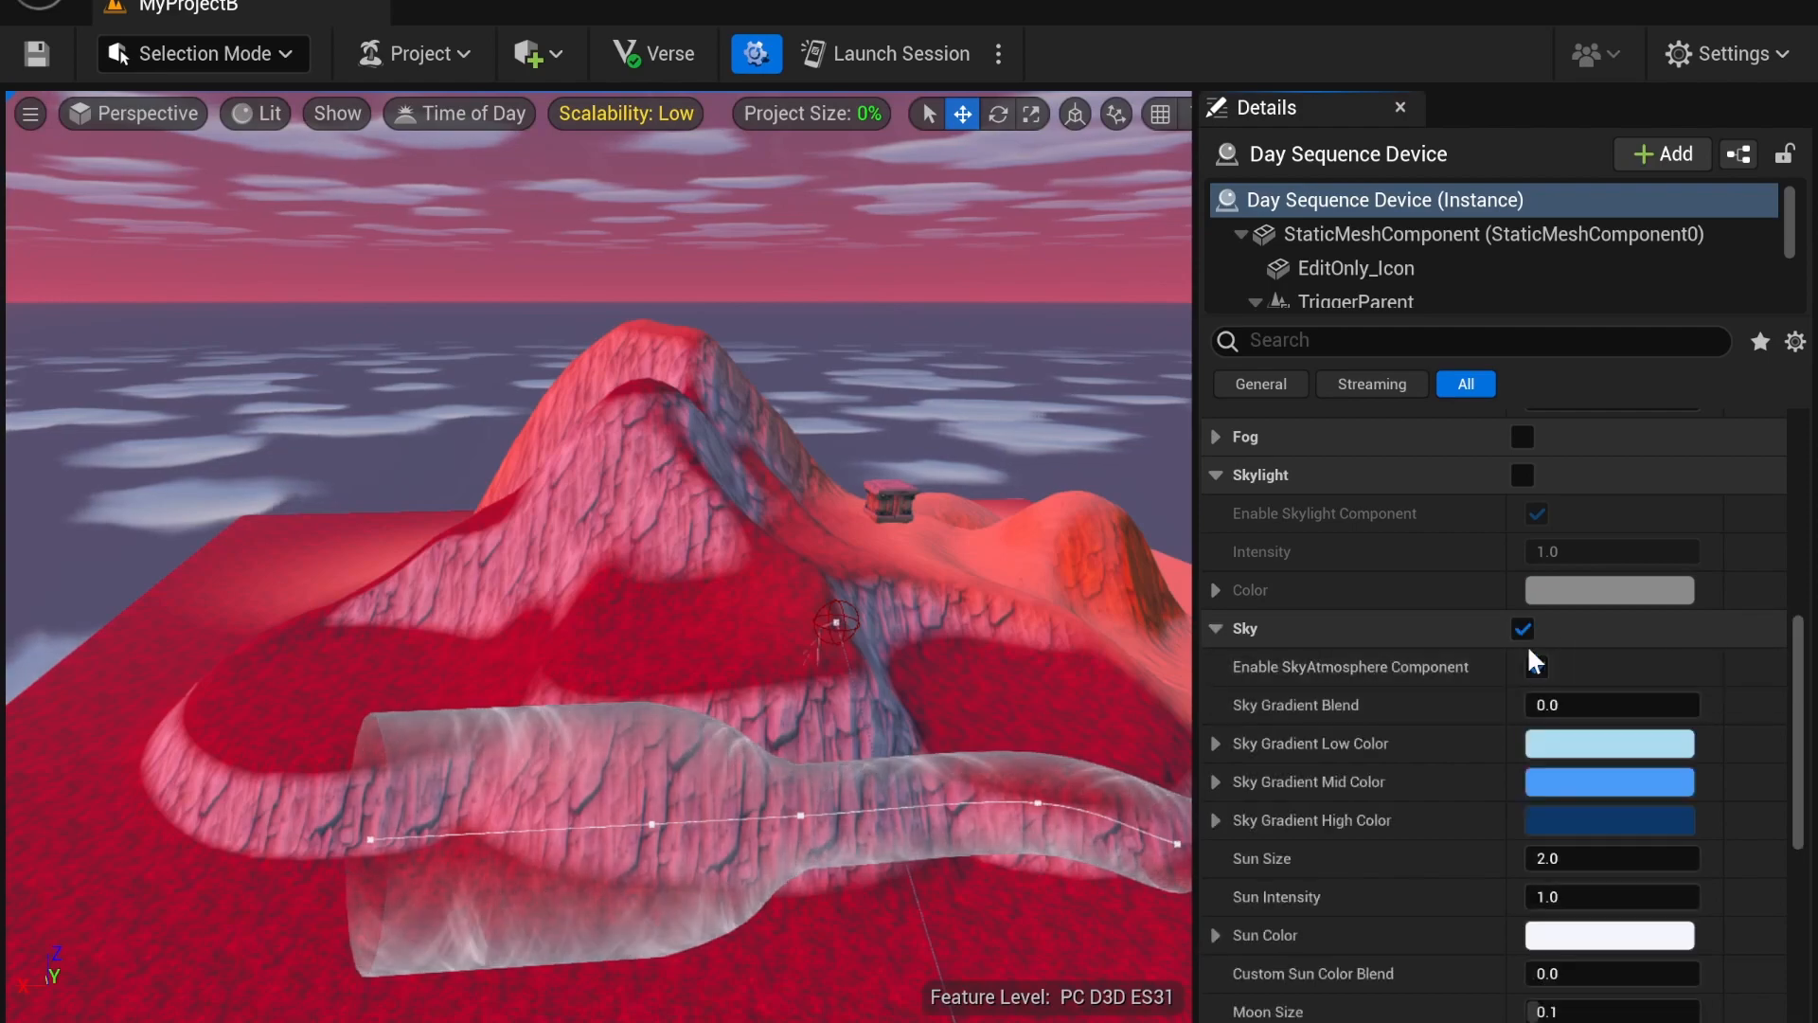
{"action": "scroll", "coordinate": [1530, 676], "scroll_direction": "down", "scroll_amount": 1}
{"action": "mouse_move", "coordinate": [700, 428]}
{"action": "right_mouse_down"}
{"action": "mouse_move", "coordinate": [625, 312]}
{"action": "mouse_move", "coordinate": [719, 360]}
{"action": "mouse_move", "coordinate": [738, 398]}
{"action": "mouse_move", "coordinate": [701, 428]}
{"action": "right_mouse_up"}
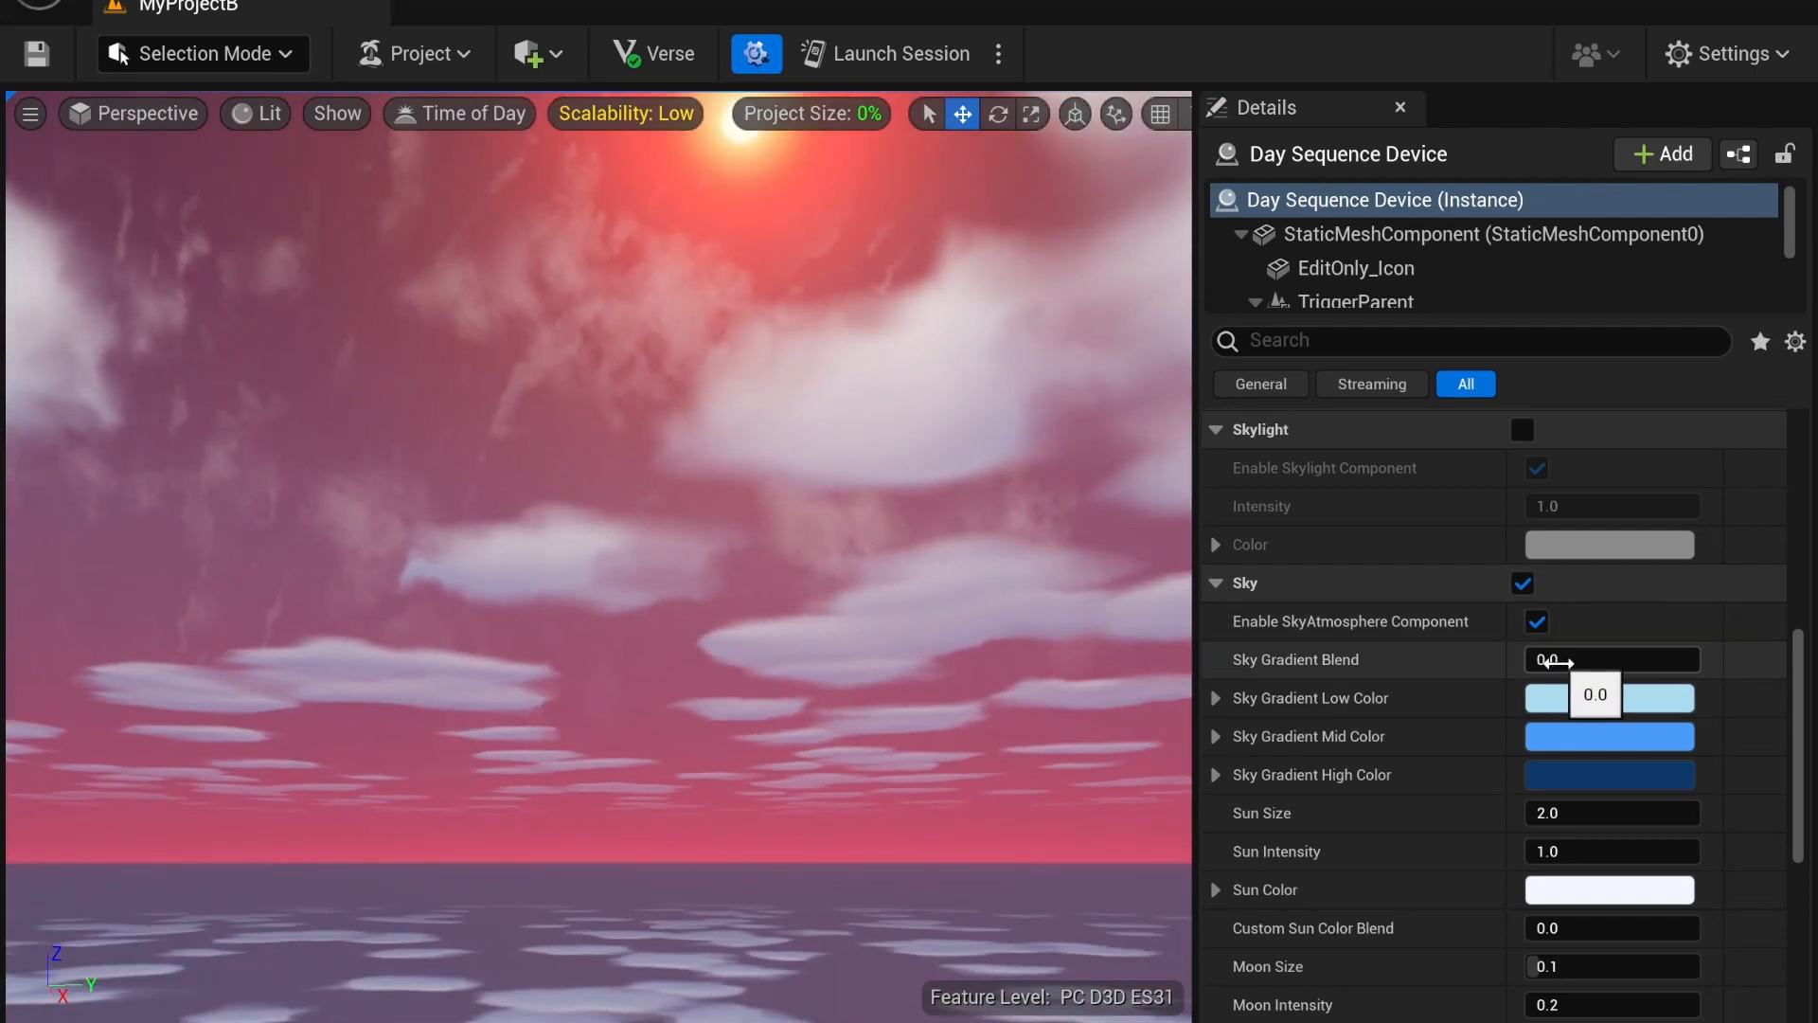
{"action": "mouse_move", "coordinate": [1553, 661]}
{"action": "left_mouse_down"}
{"action": "mouse_move", "coordinate": [1633, 661]}
{"action": "mouse_move", "coordinate": [1534, 660]}
{"action": "left_mouse_up"}
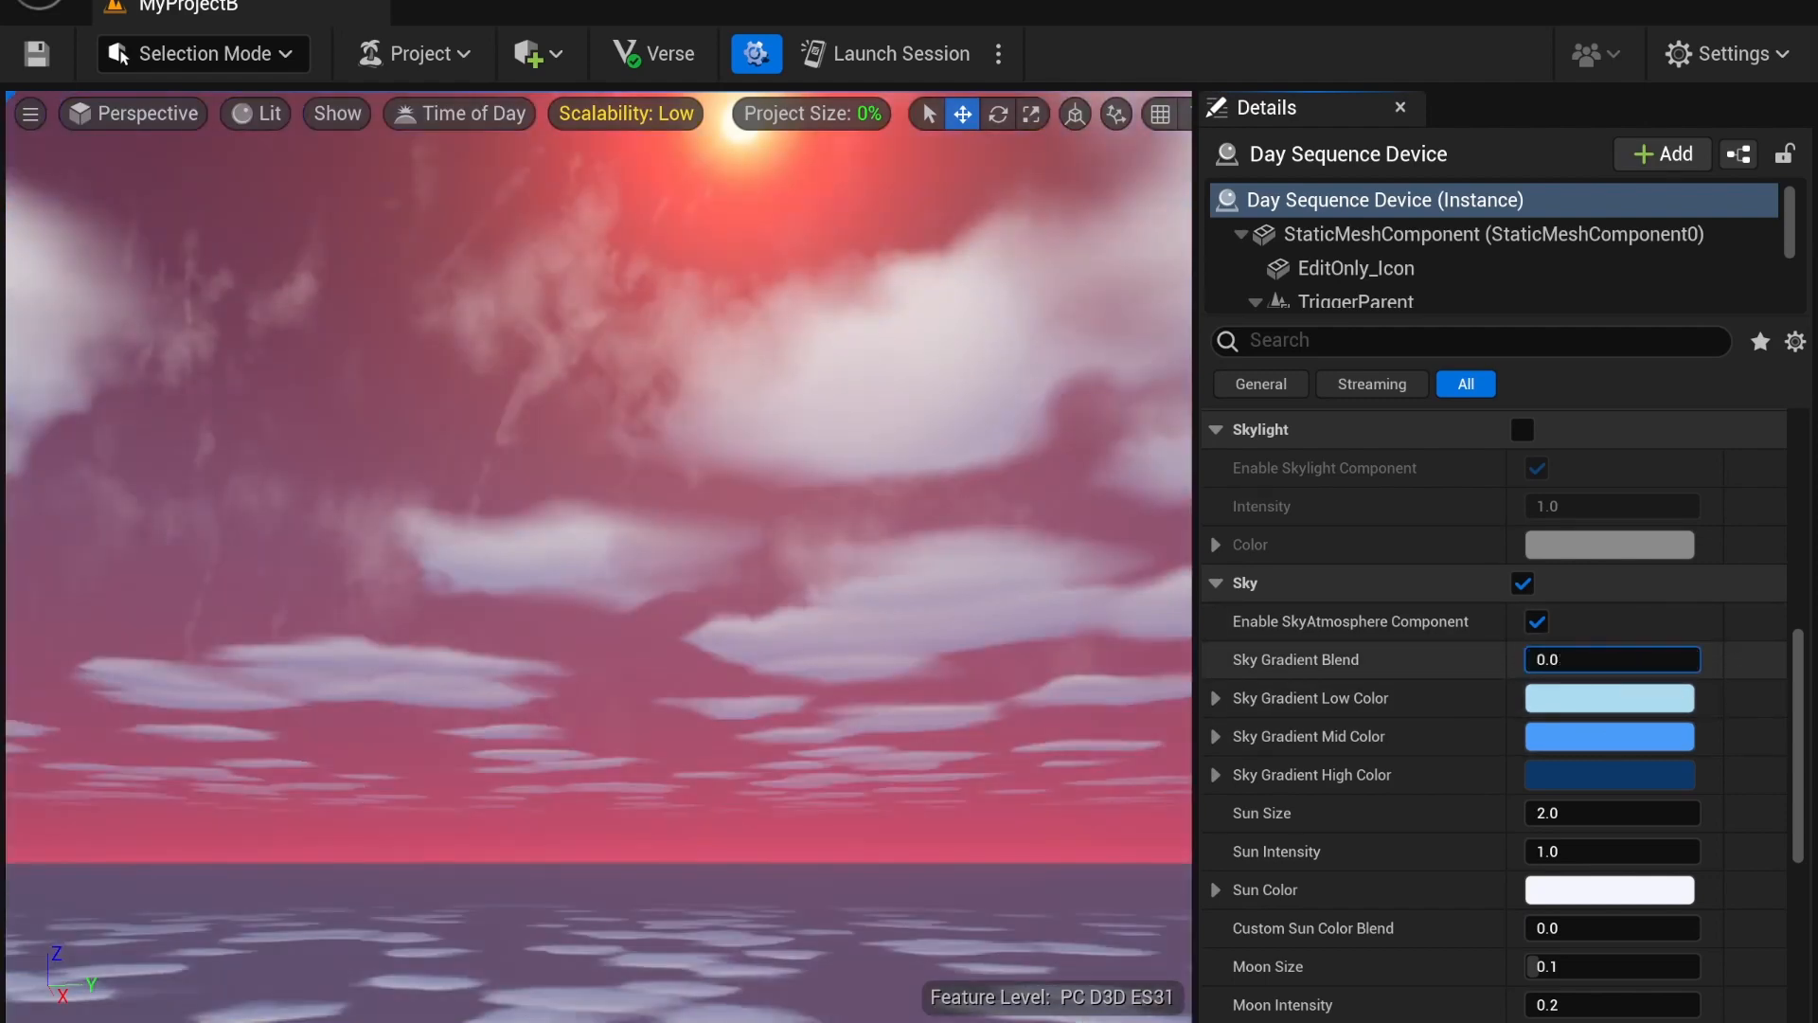
Set the sky gradient's low color to magenta (sRGB F100EF) and its mid color to red (sRGB F90030)
{"action": "left_click", "coordinate": [1601, 699]}
{"action": "left_click", "coordinate": [1166, 490]}
{"action": "left_click_drag", "start_coordinate": [1167, 491], "coordinate": [1225, 440]}
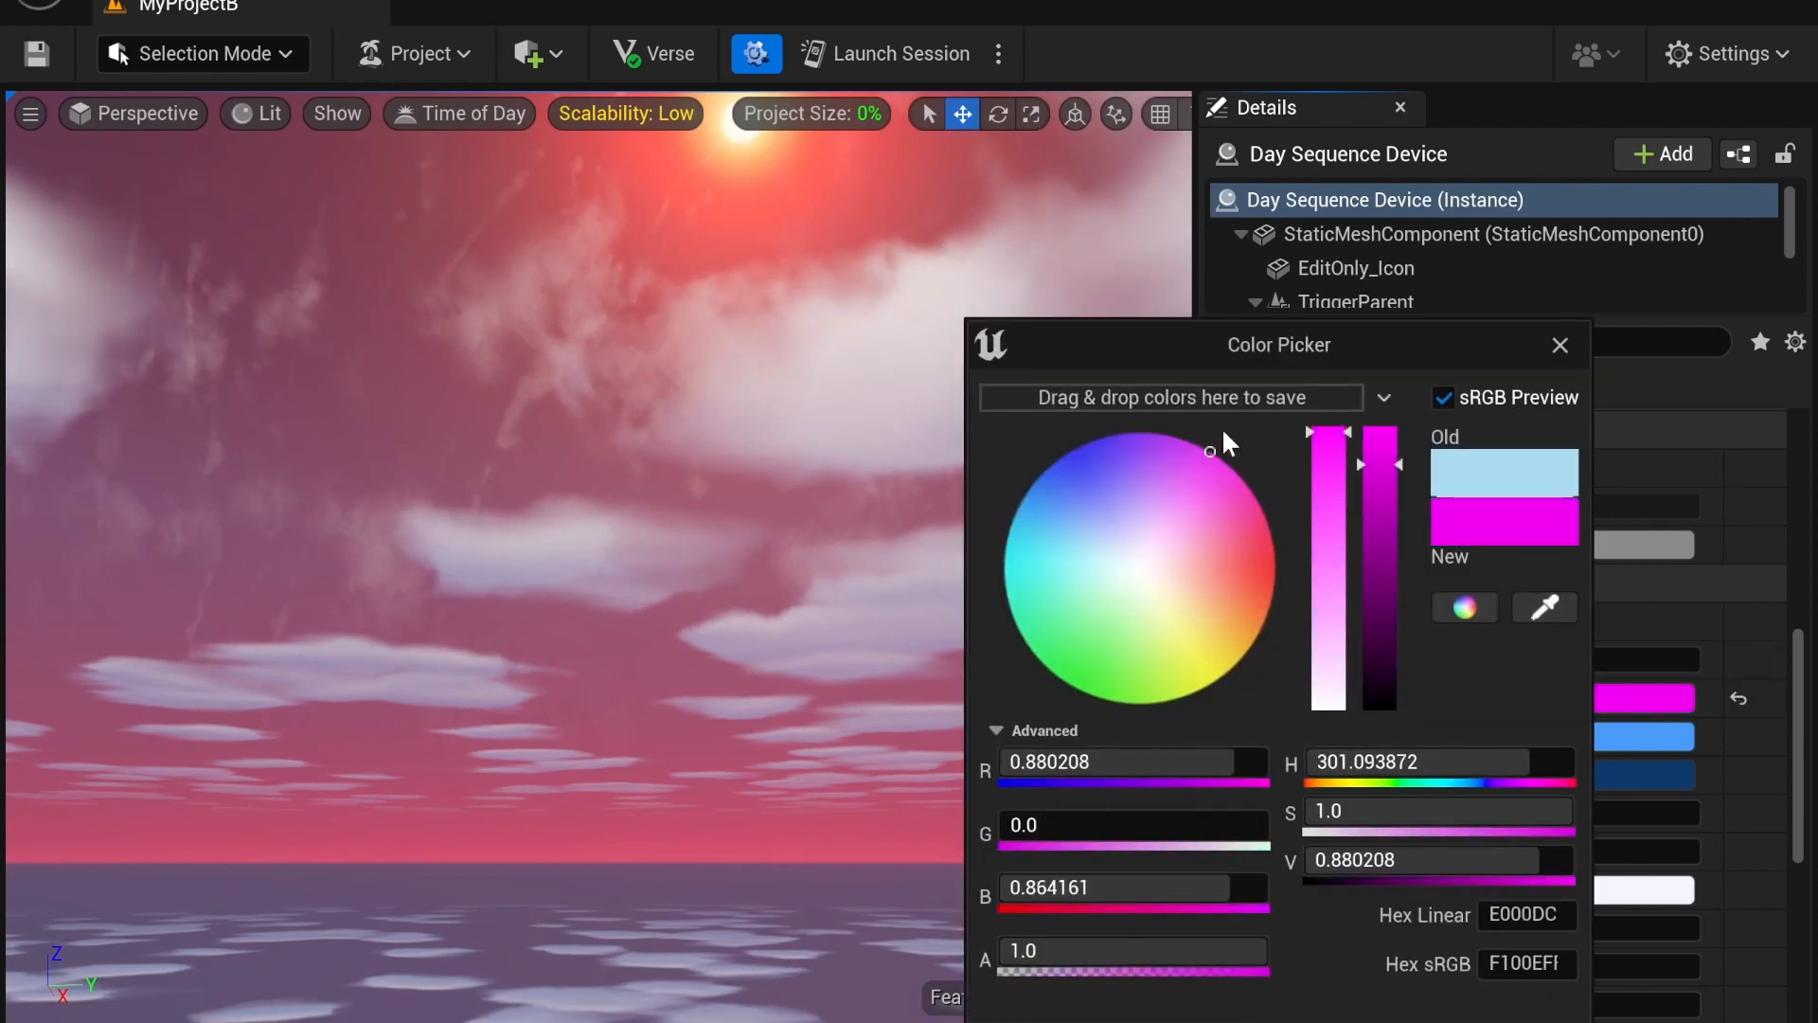
{"action": "left_click", "coordinate": [1487, 1022]}
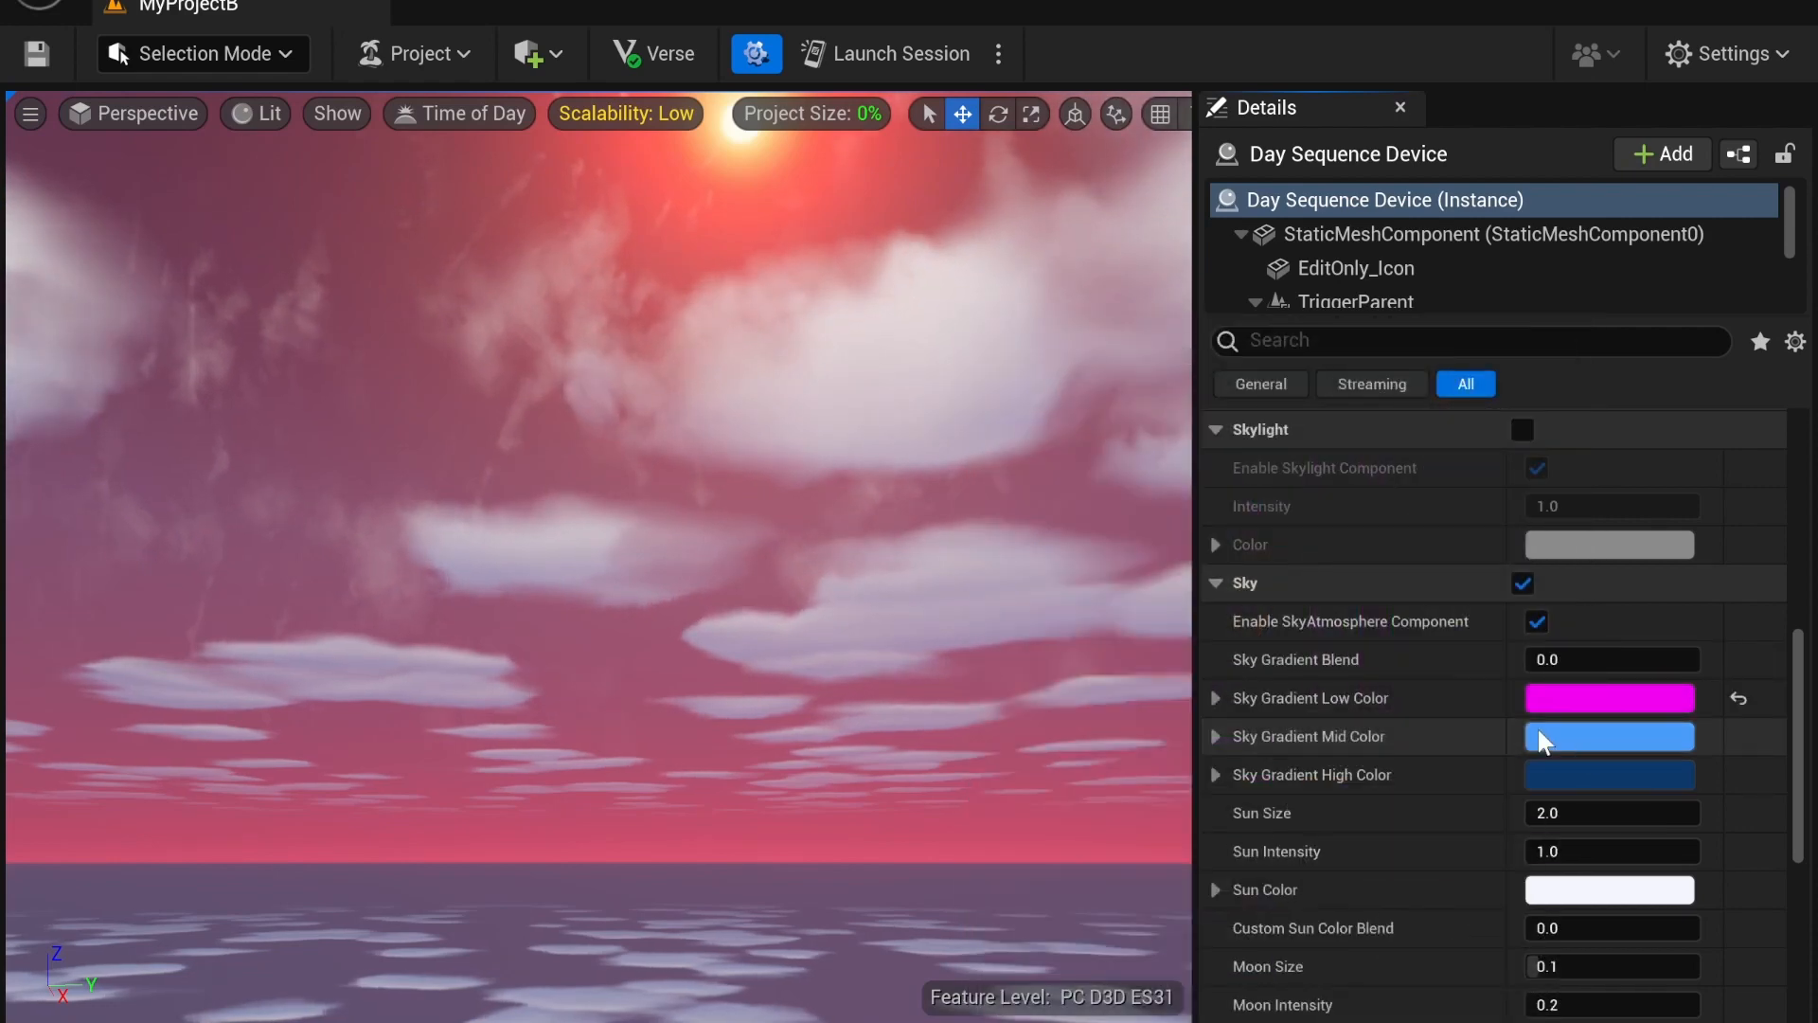
{"action": "left_click", "coordinate": [1538, 737]}
{"action": "left_click_drag", "start_coordinate": [1196, 538], "coordinate": [1266, 564]}
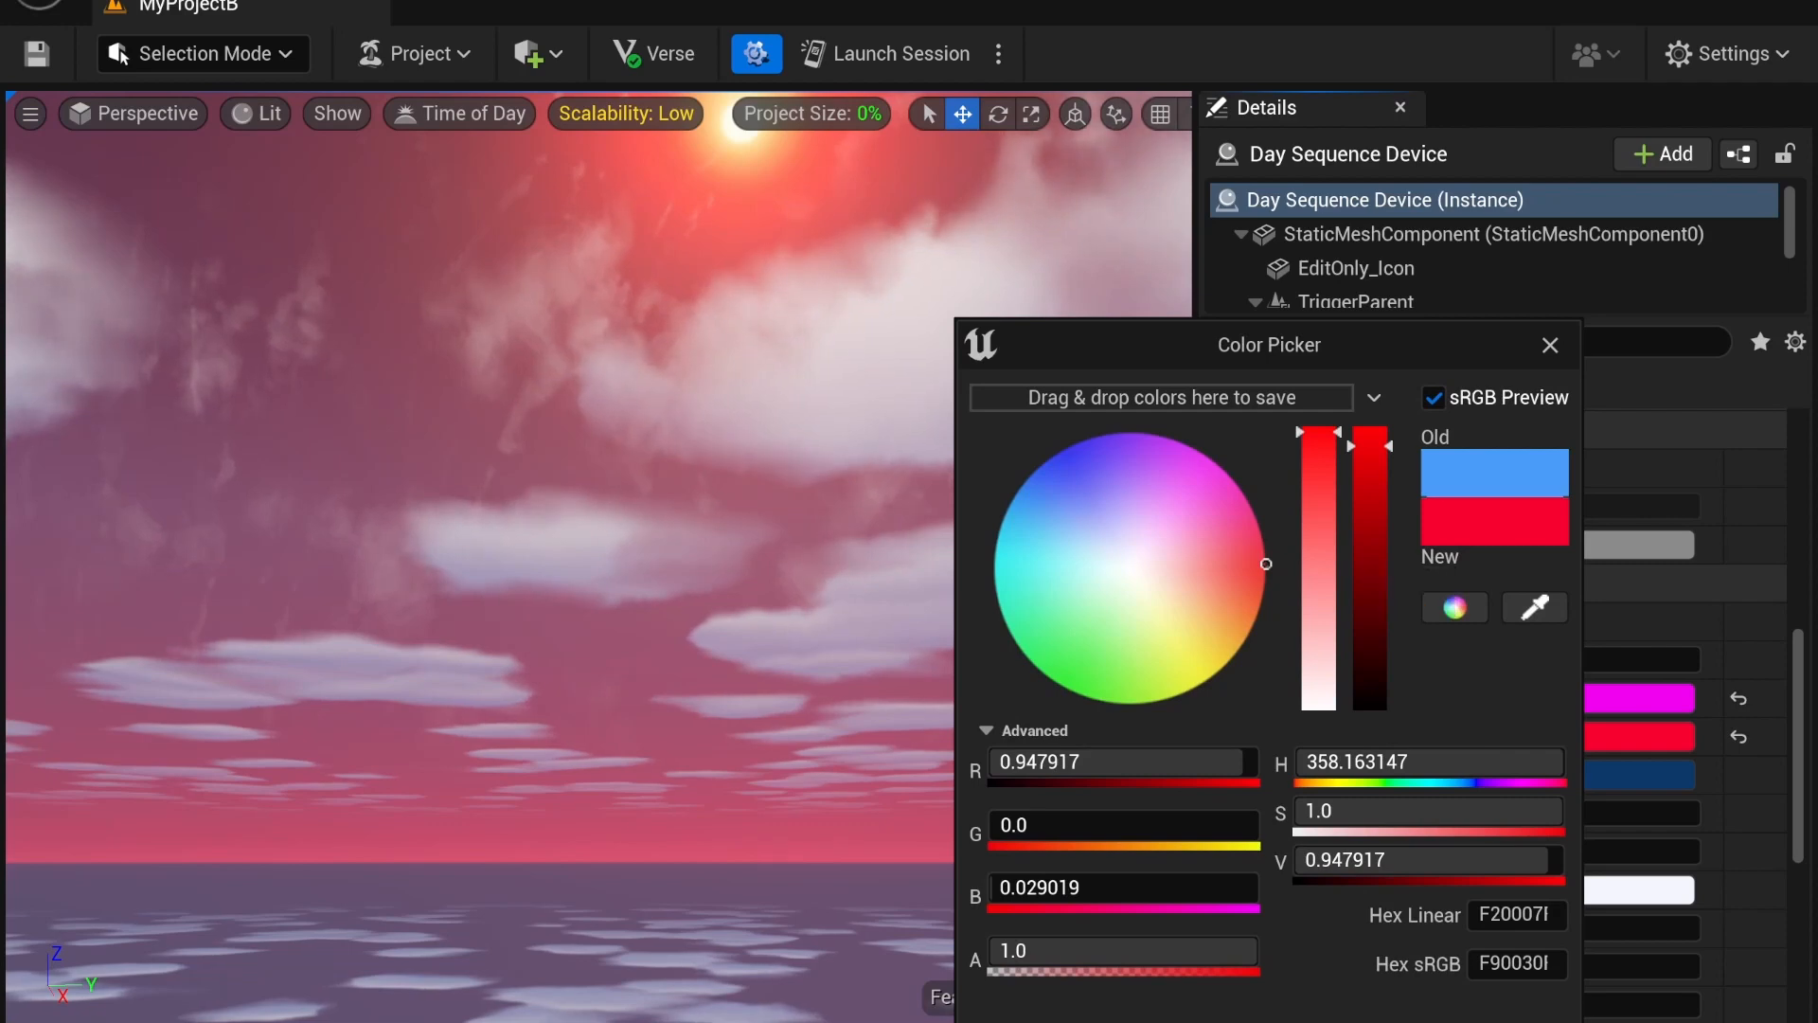
Set the sky gradient's high color to bright orange (sRGB FF9D00)
{"action": "left_click", "coordinate": [1583, 786]}
{"action": "left_click", "coordinate": [1587, 769]}
{"action": "left_click_drag", "start_coordinate": [1233, 582], "coordinate": [1309, 646]}
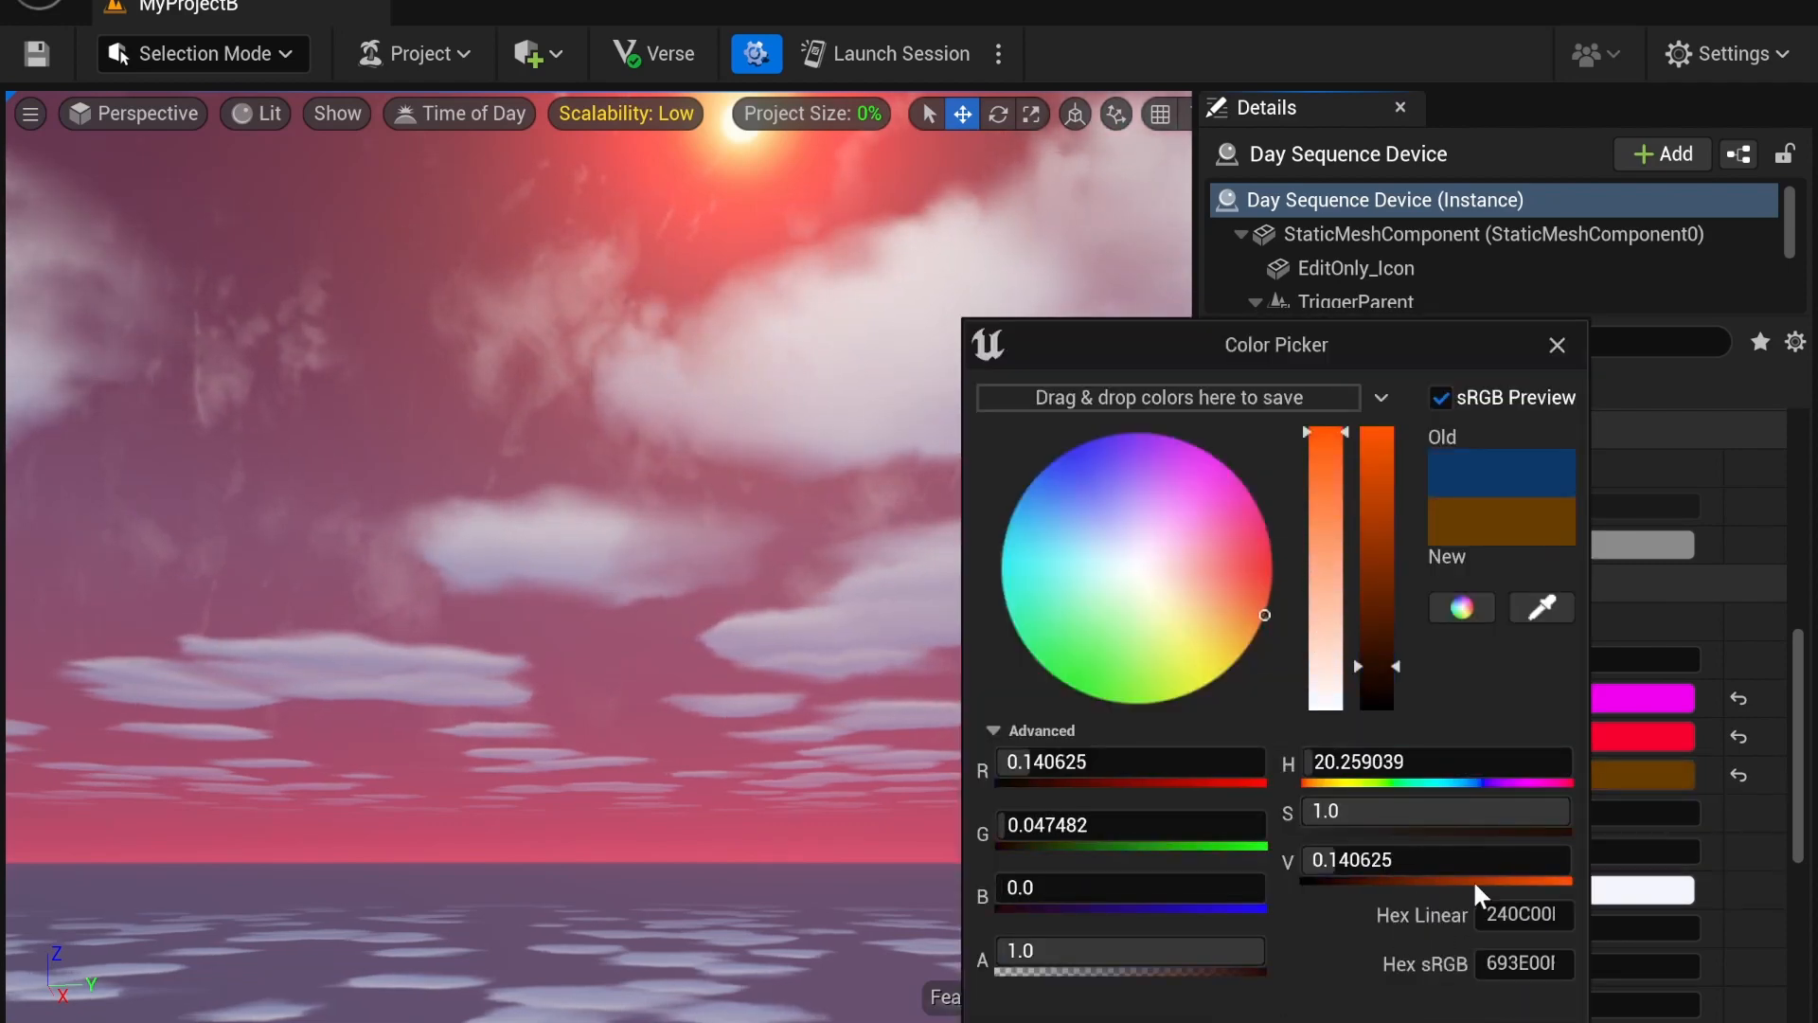
{"action": "left_click", "coordinate": [1643, 775]}
{"action": "left_click", "coordinate": [1564, 769]}
{"action": "left_click_drag", "start_coordinate": [1355, 545], "coordinate": [1366, 338]}
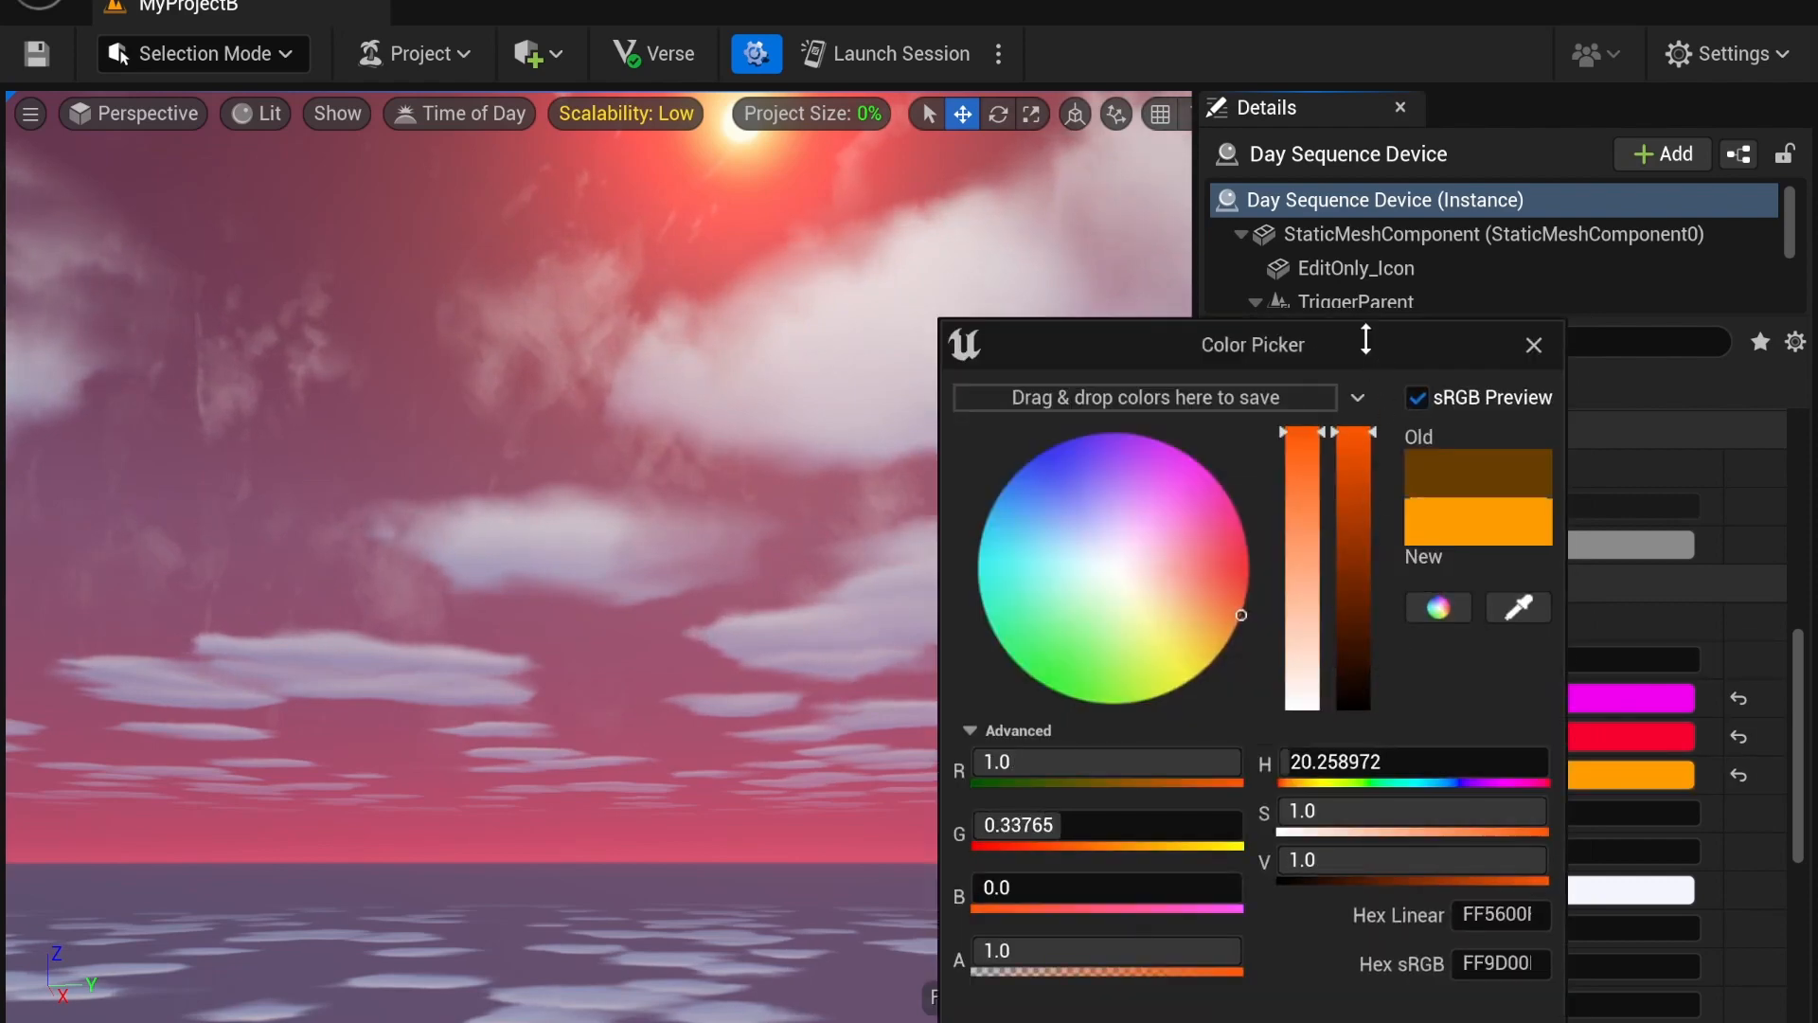
{"action": "left_click", "coordinate": [1449, 1019]}
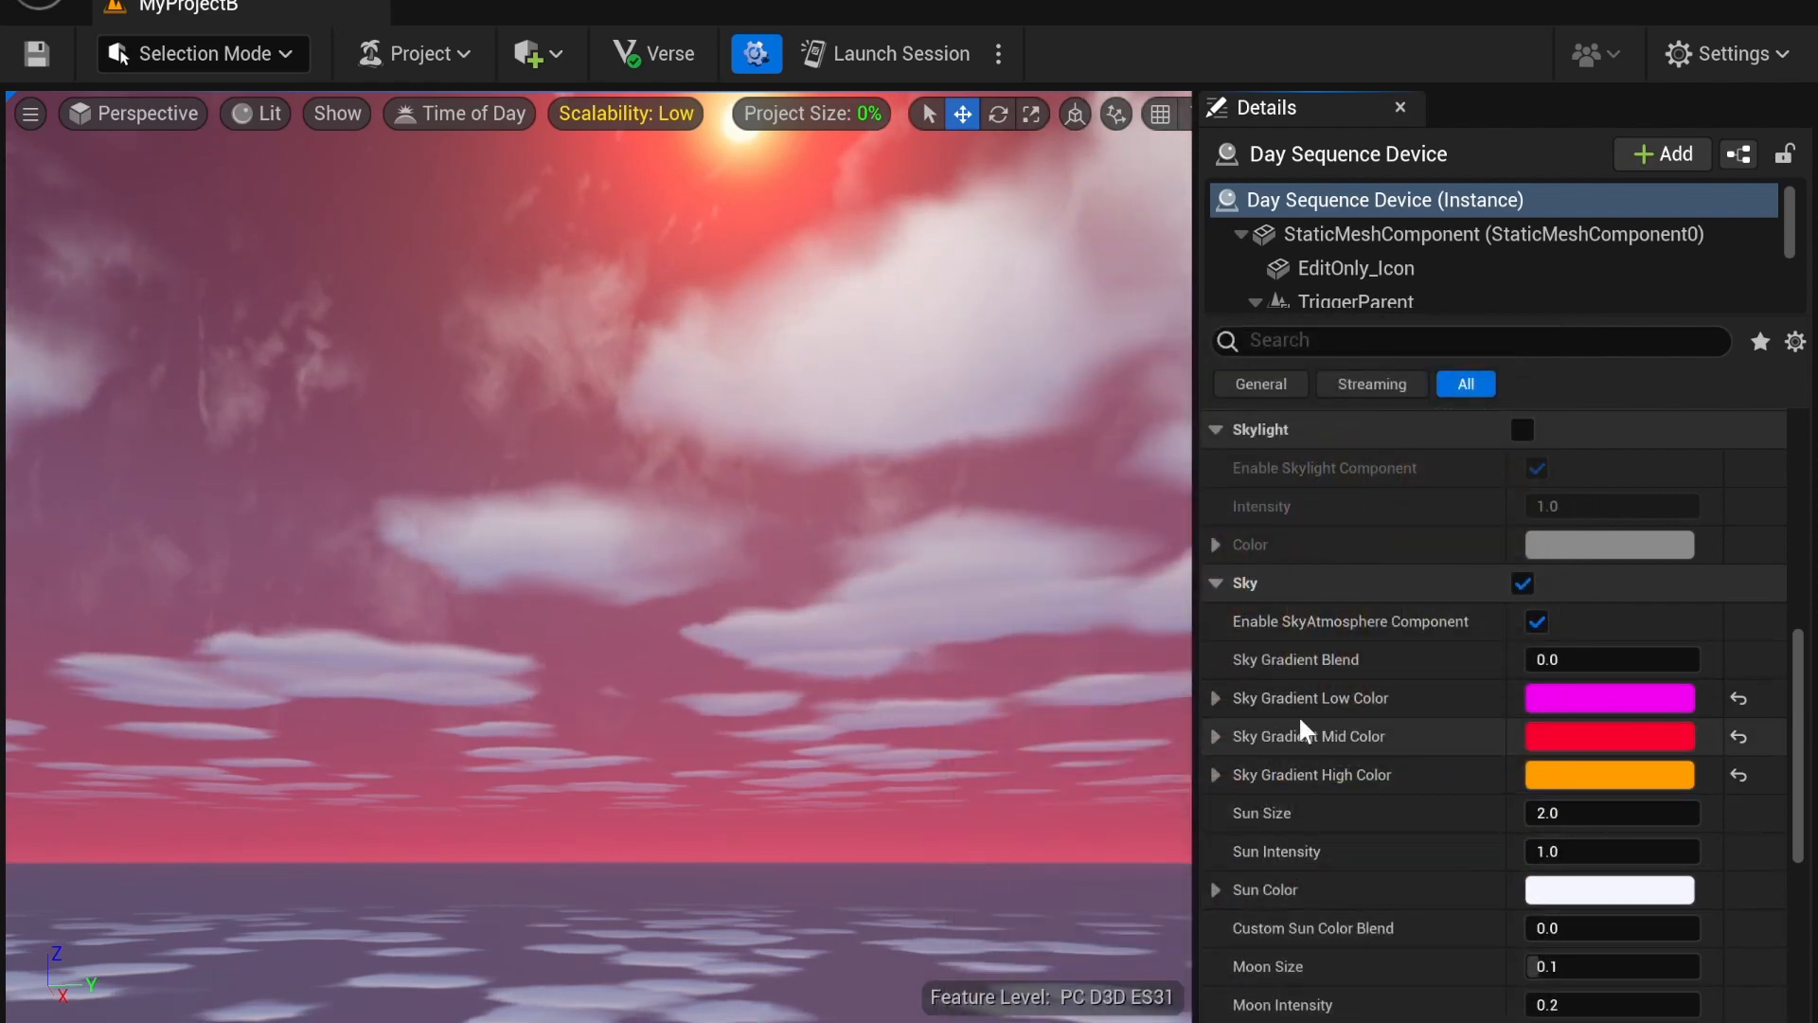
Try a strong sky gradient blend of 0.96 against the sky and settle on 0.36
{"action": "left_click", "coordinate": [1557, 660]}
{"action": "left_click_drag", "start_coordinate": [1558, 660], "coordinate": [1663, 660]}
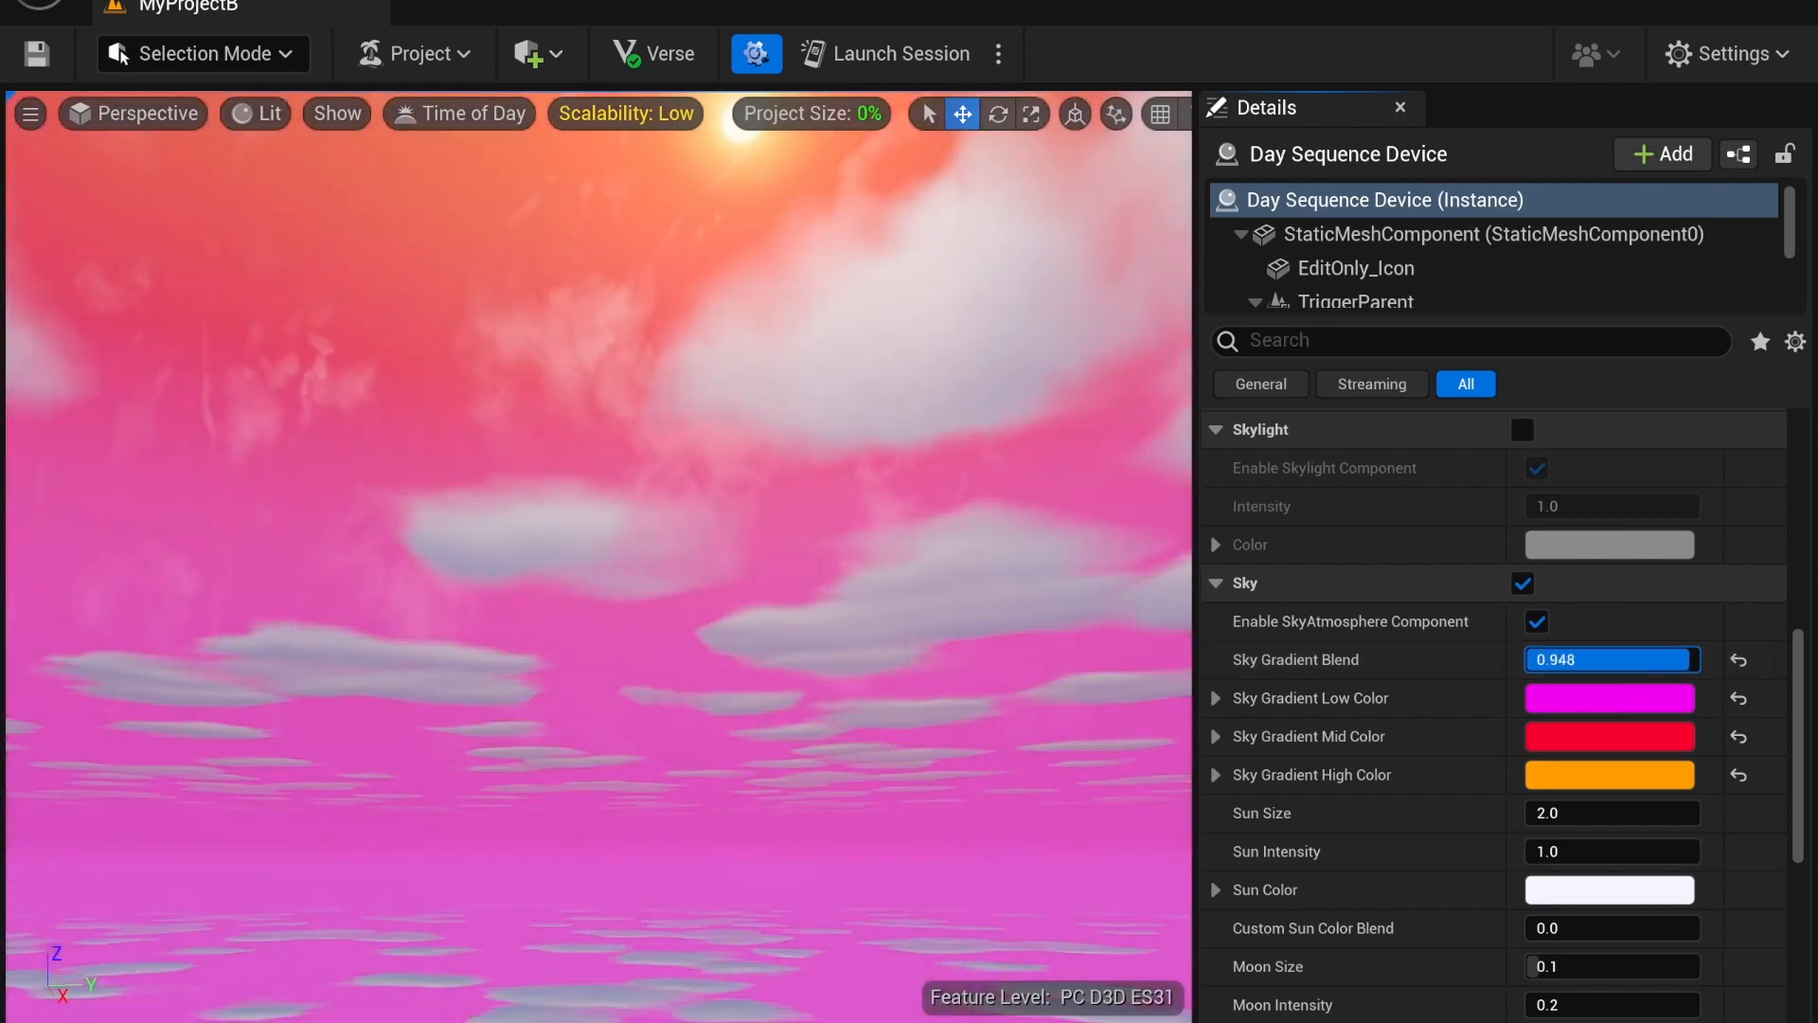
{"action": "right_click_drag", "start_coordinate": [734, 612], "coordinate": [773, 609]}
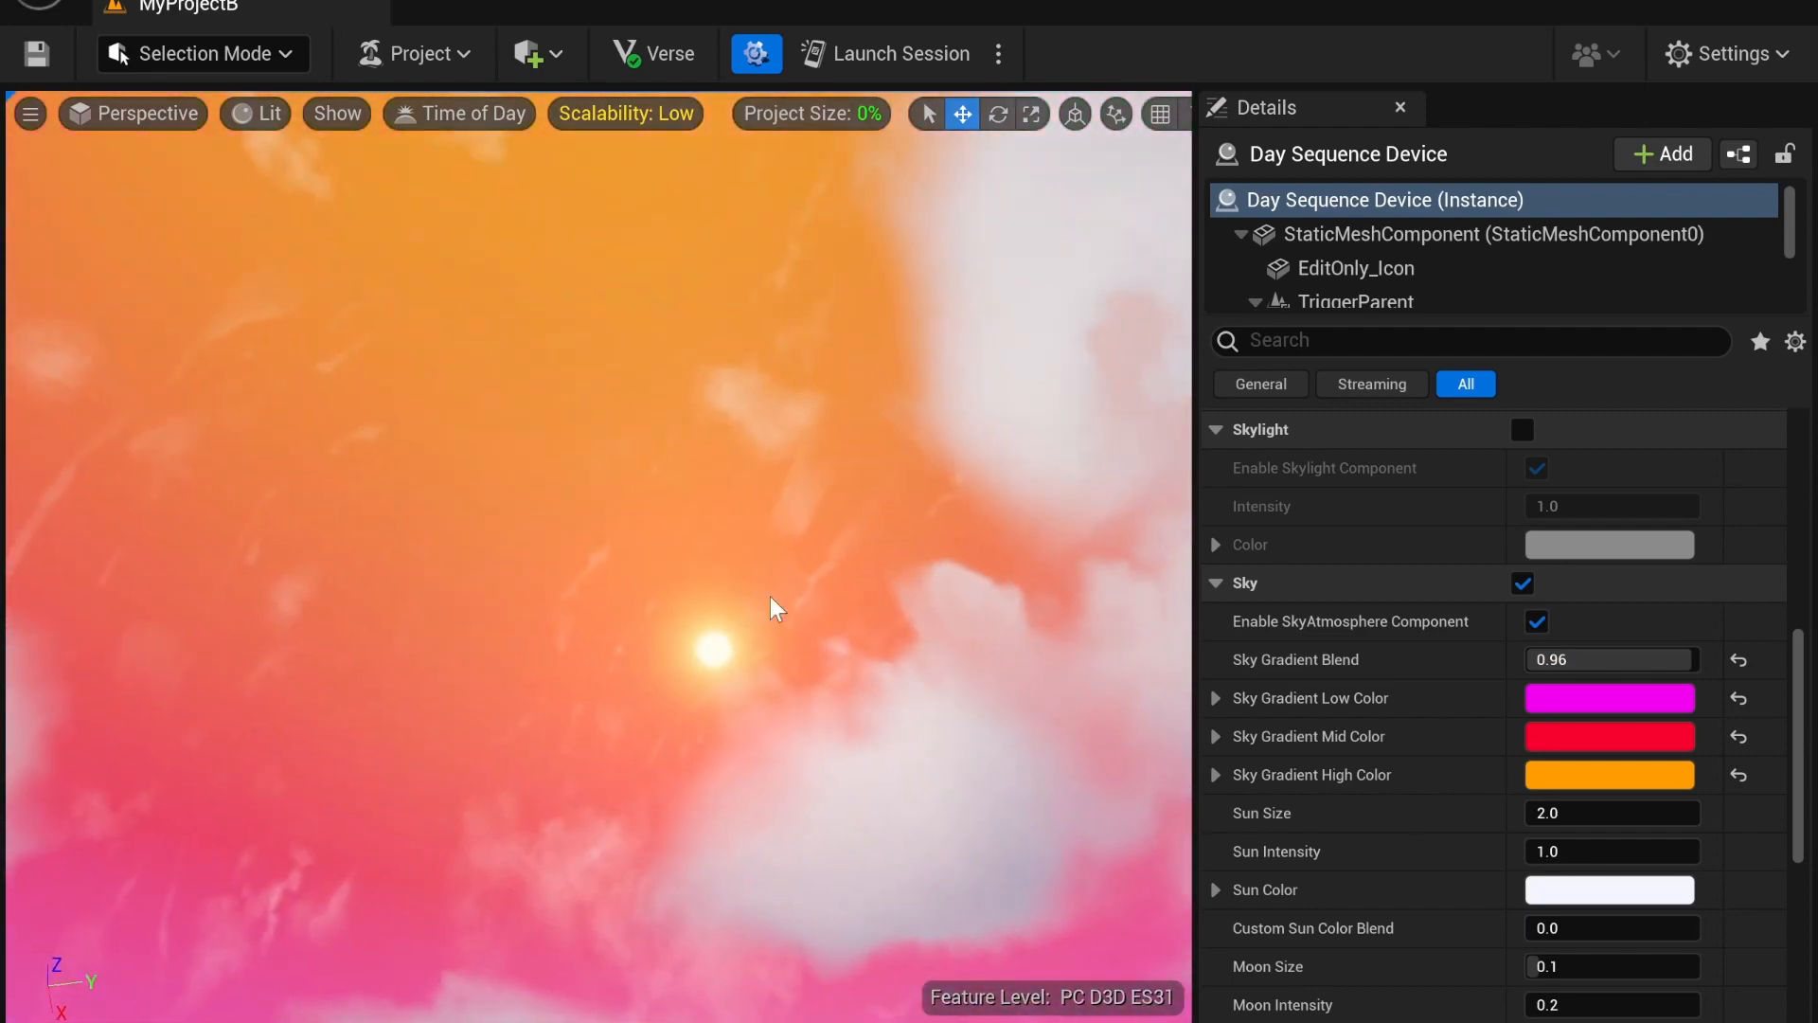
{"action": "left_click_drag", "start_coordinate": [1601, 660], "coordinate": [1493, 660]}
Set the sun size to about 3.29 and the sun intensity to about 0.786
{"action": "right_click_drag", "start_coordinate": [885, 654], "coordinate": [885, 654]}
{"action": "scroll", "coordinate": [1544, 727], "scroll_direction": "down", "scroll_amount": 4}
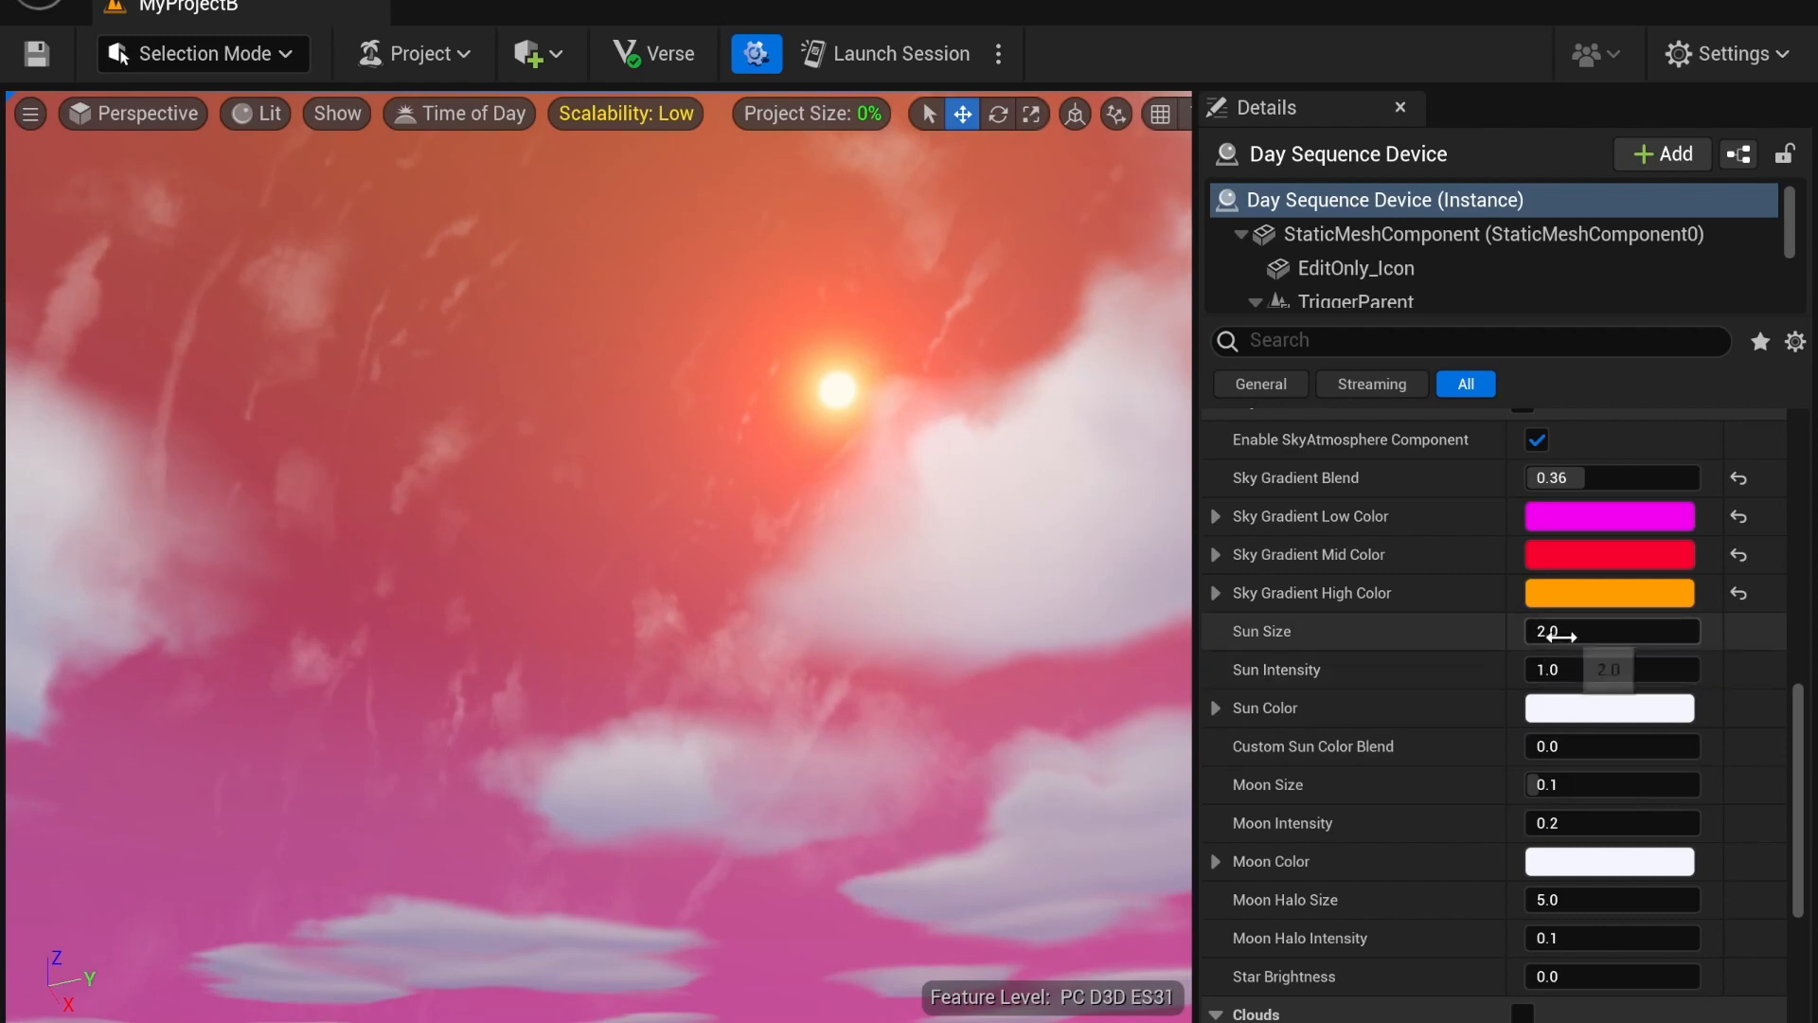
{"action": "left_click_drag", "start_coordinate": [1595, 632], "coordinate": [1642, 632]}
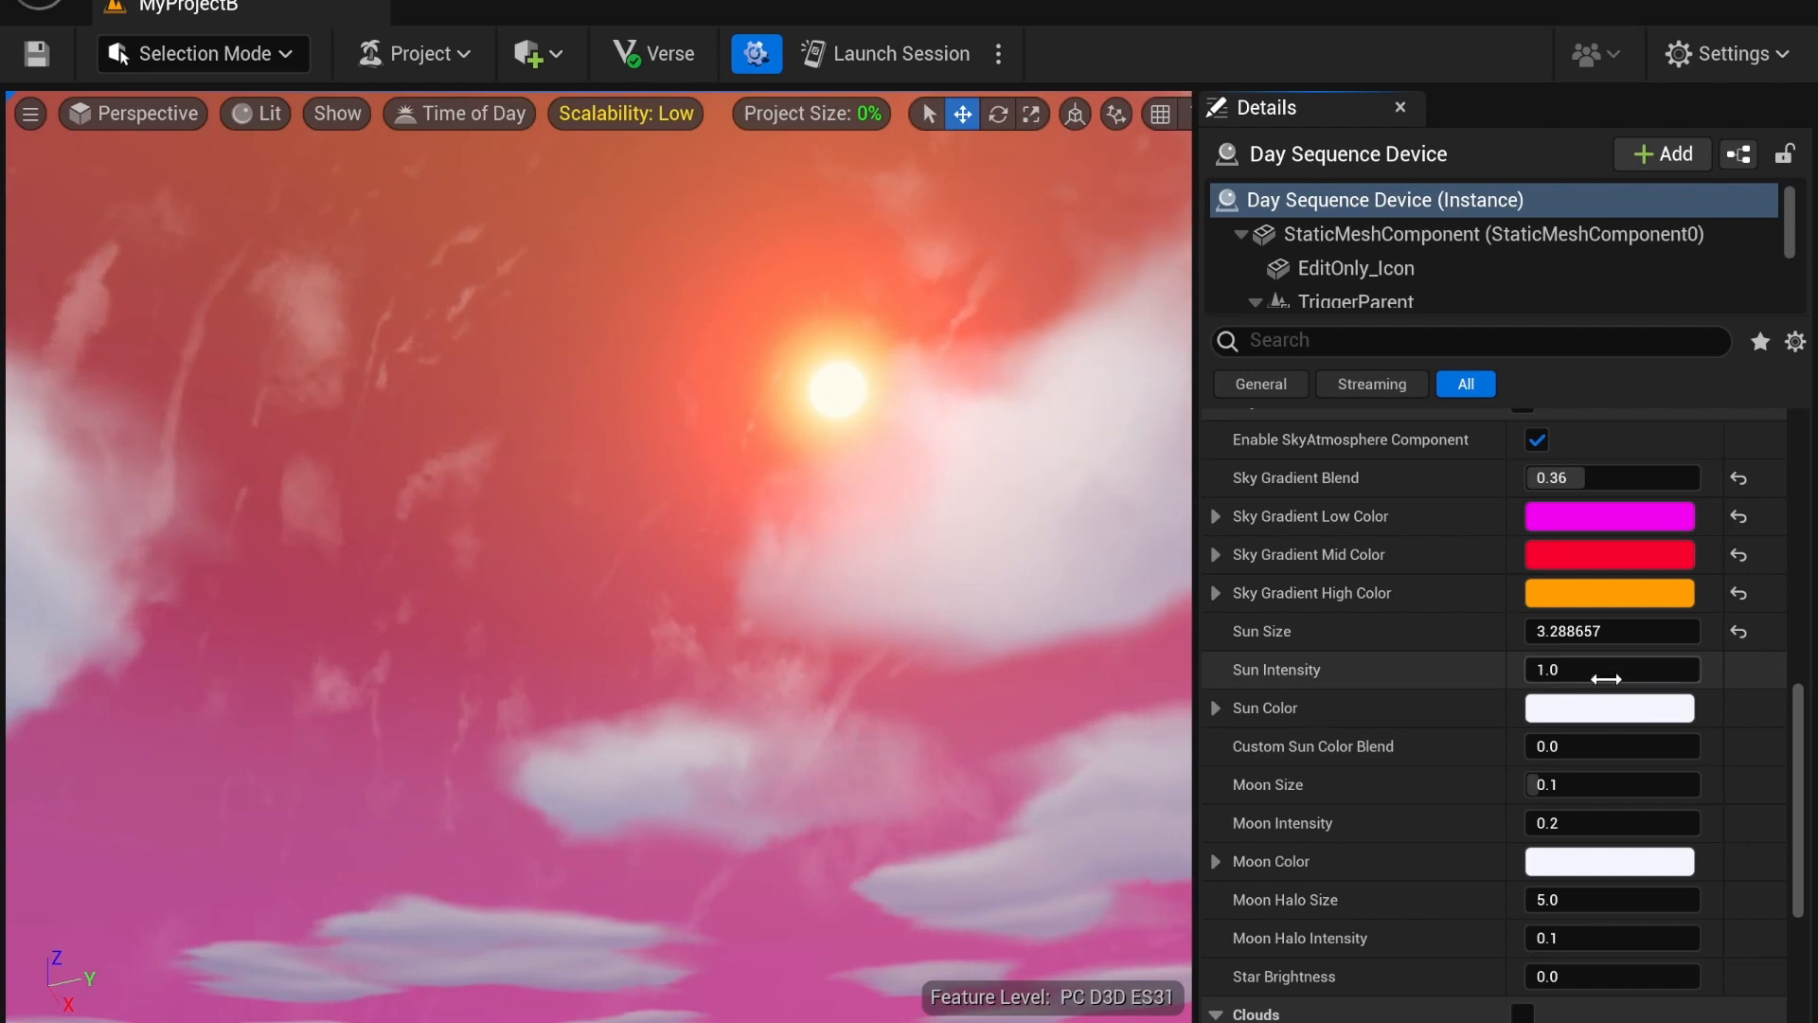
{"action": "mouse_move", "coordinate": [1606, 679]}
{"action": "left_mouse_down"}
{"action": "mouse_move", "coordinate": [1644, 669]}
{"action": "mouse_move", "coordinate": [1609, 670]}
{"action": "left_mouse_up"}
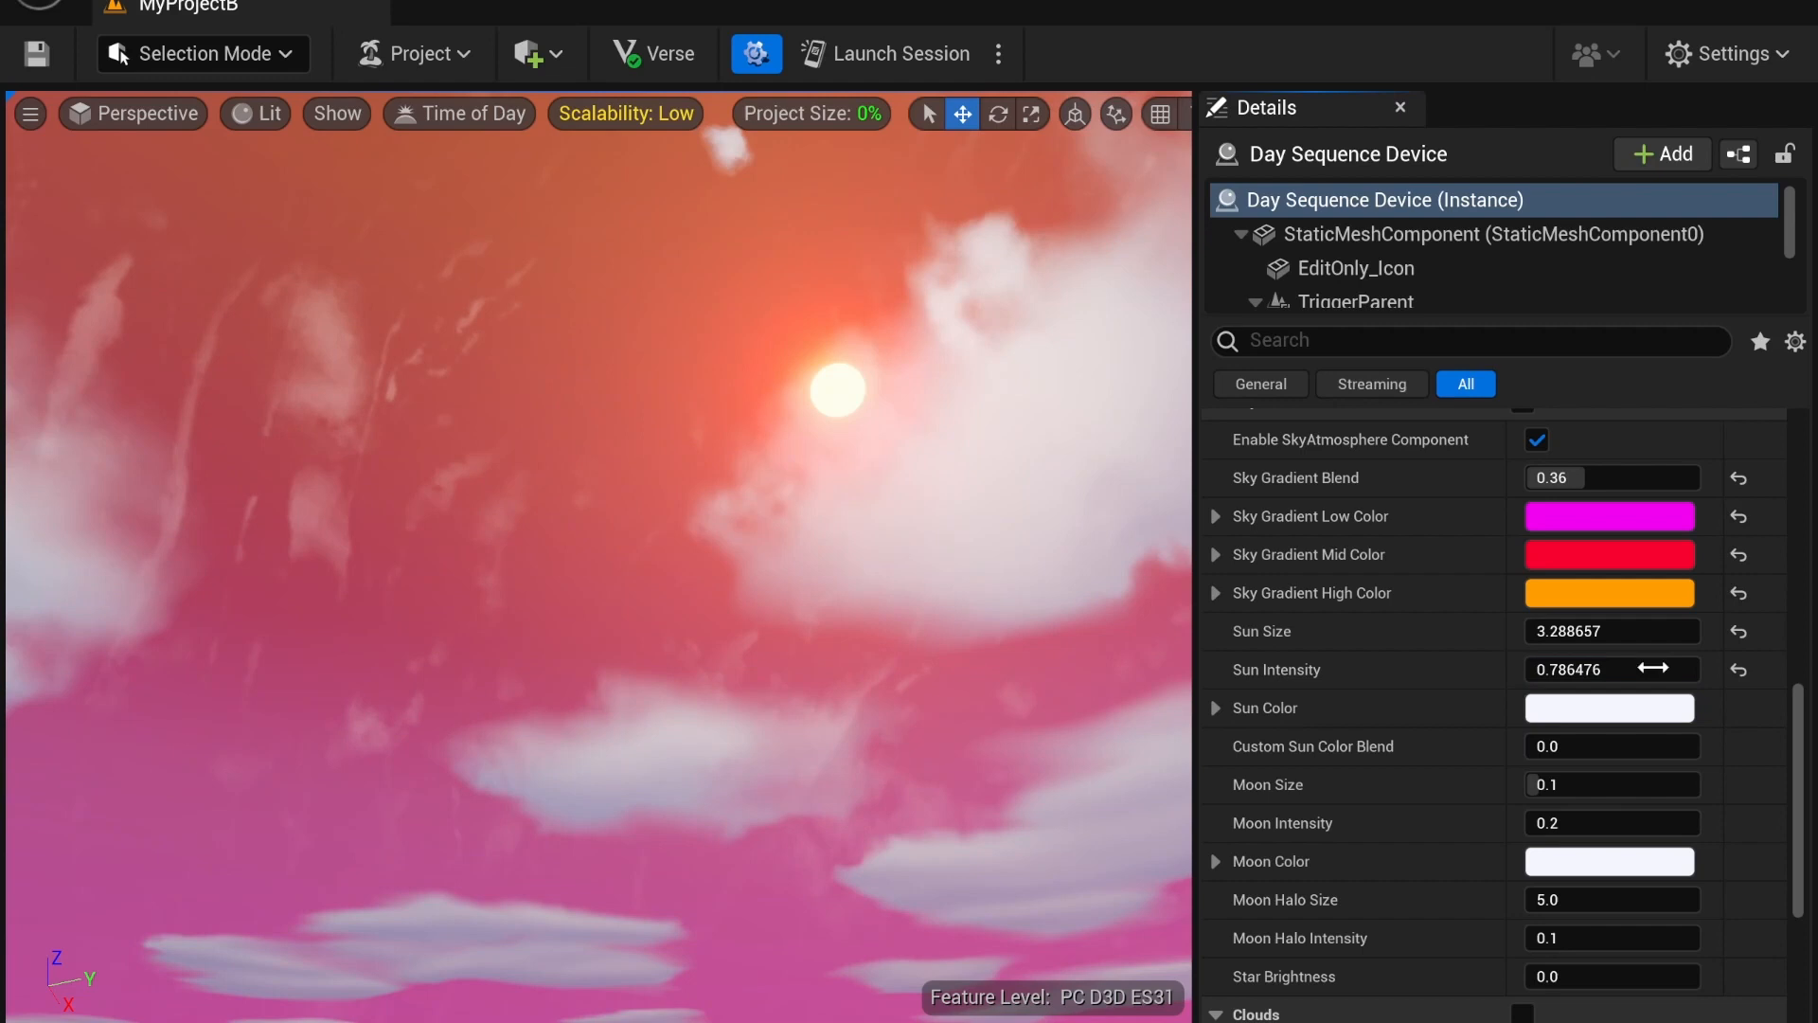
Change the sun color to magenta-pink and set the custom sun color blend to 0.98
{"action": "left_click", "coordinate": [1601, 708]}
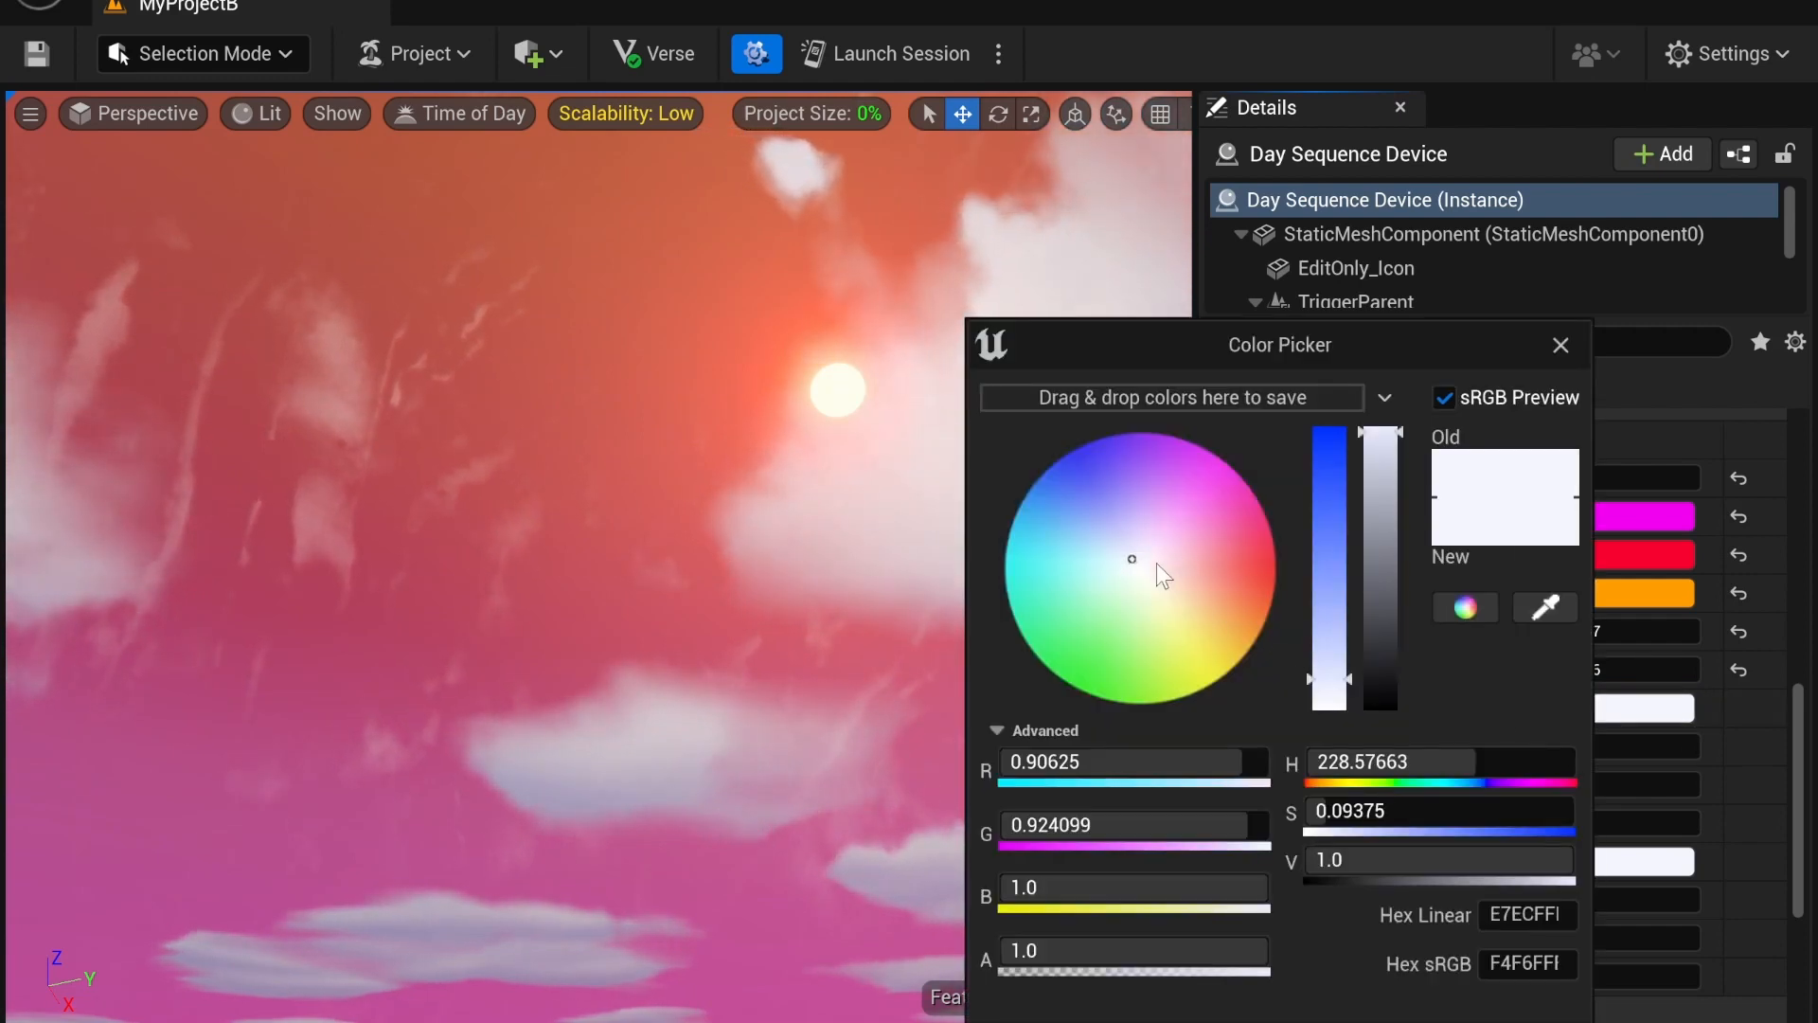
{"action": "left_click_drag", "start_coordinate": [1217, 488], "coordinate": [1264, 471]}
{"action": "left_click", "coordinate": [1451, 1021]}
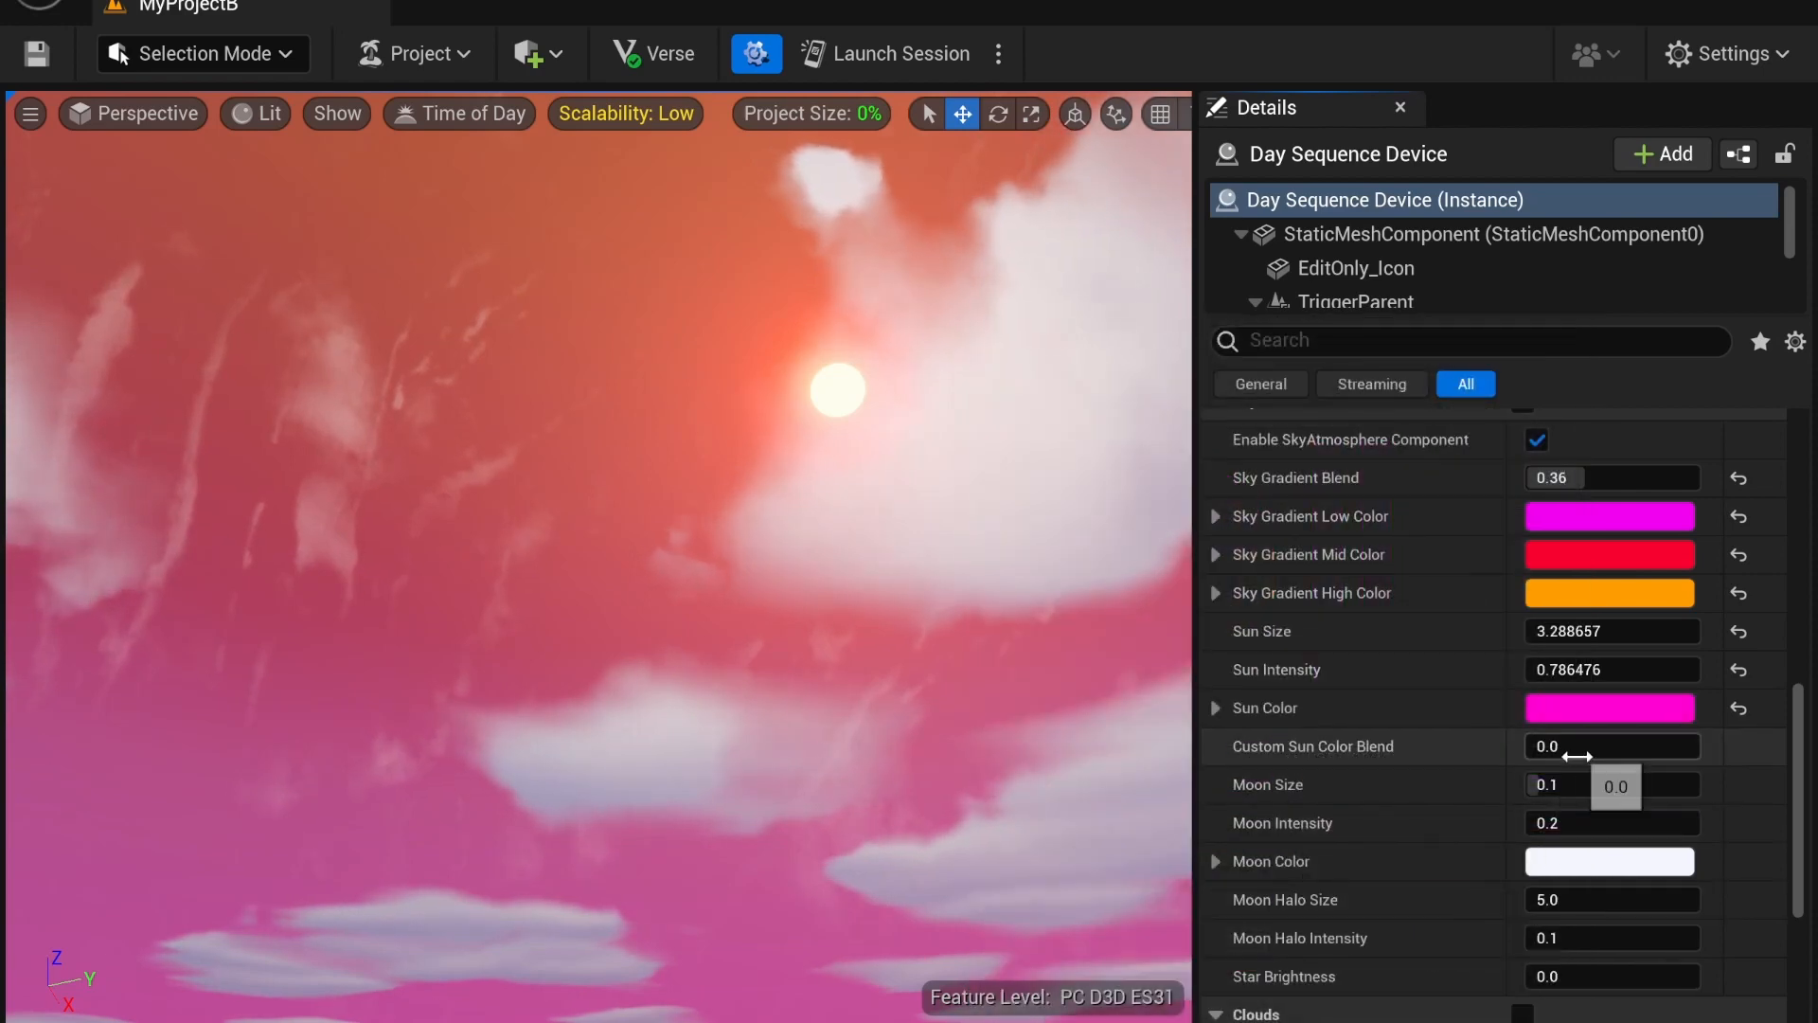
{"action": "left_click", "coordinate": [1575, 749]}
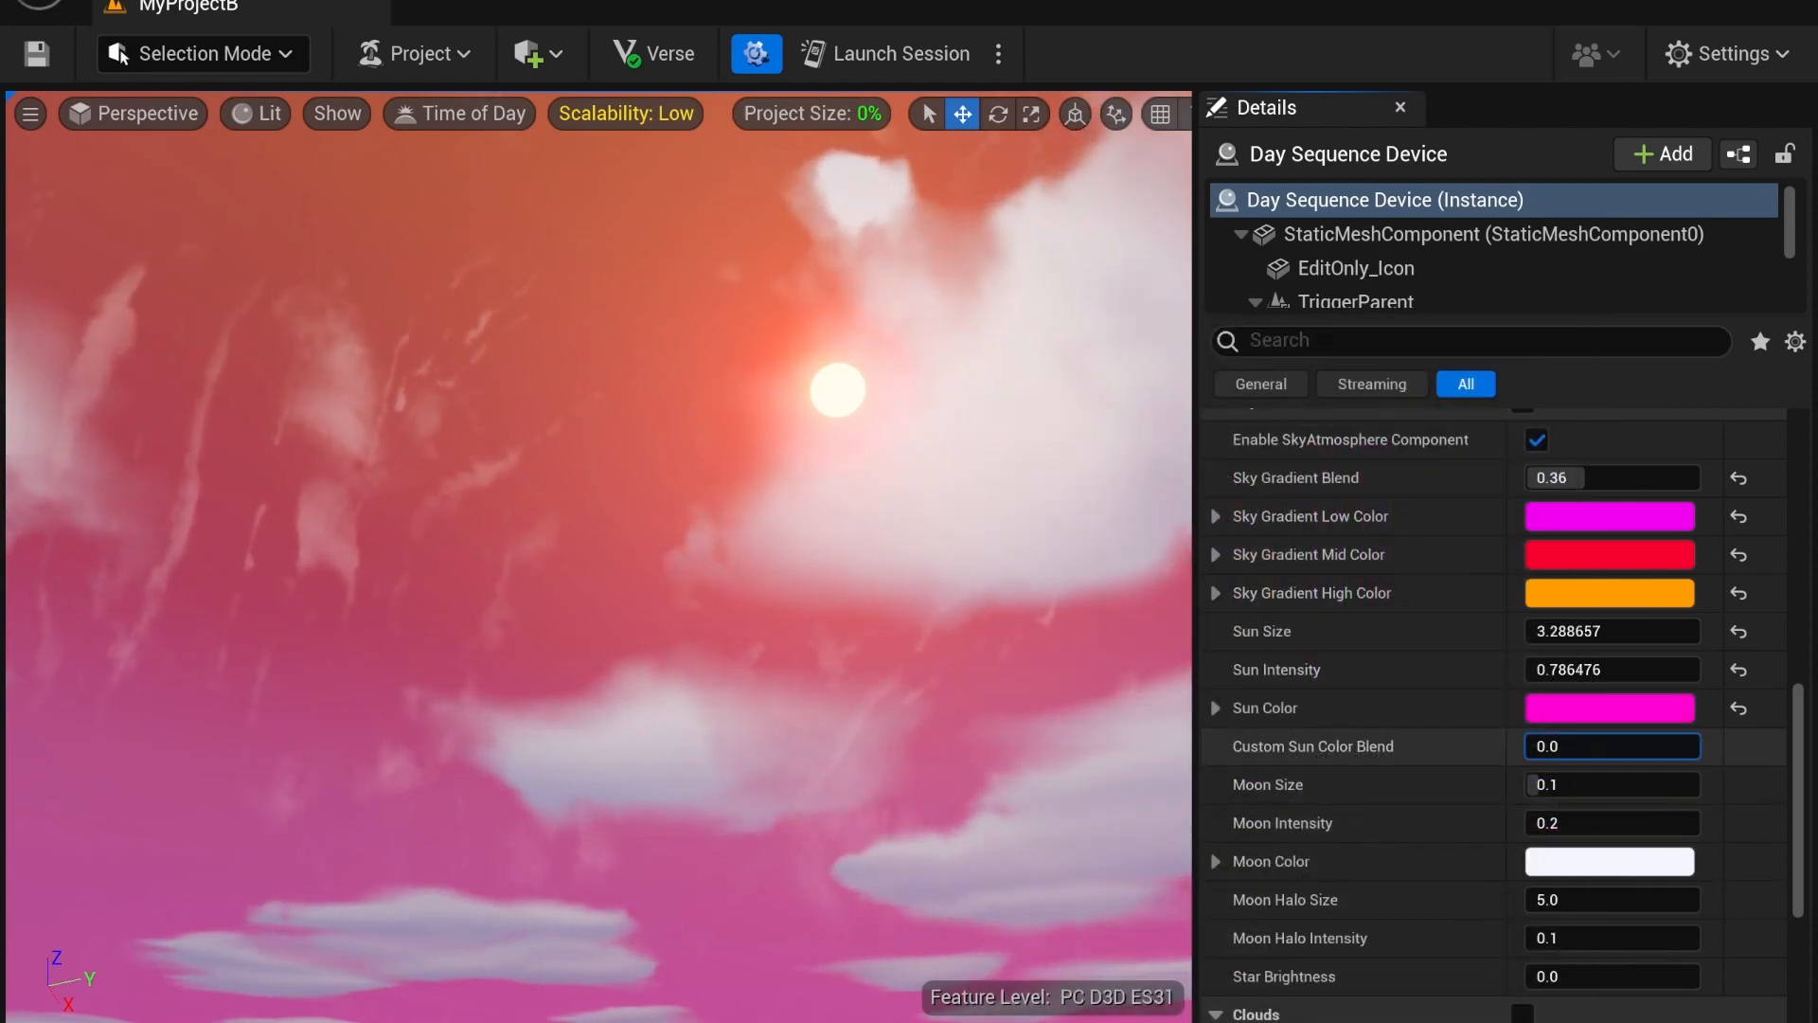
{"action": "type", "text": "0.98"}
{"action": "key", "text": "Return"}
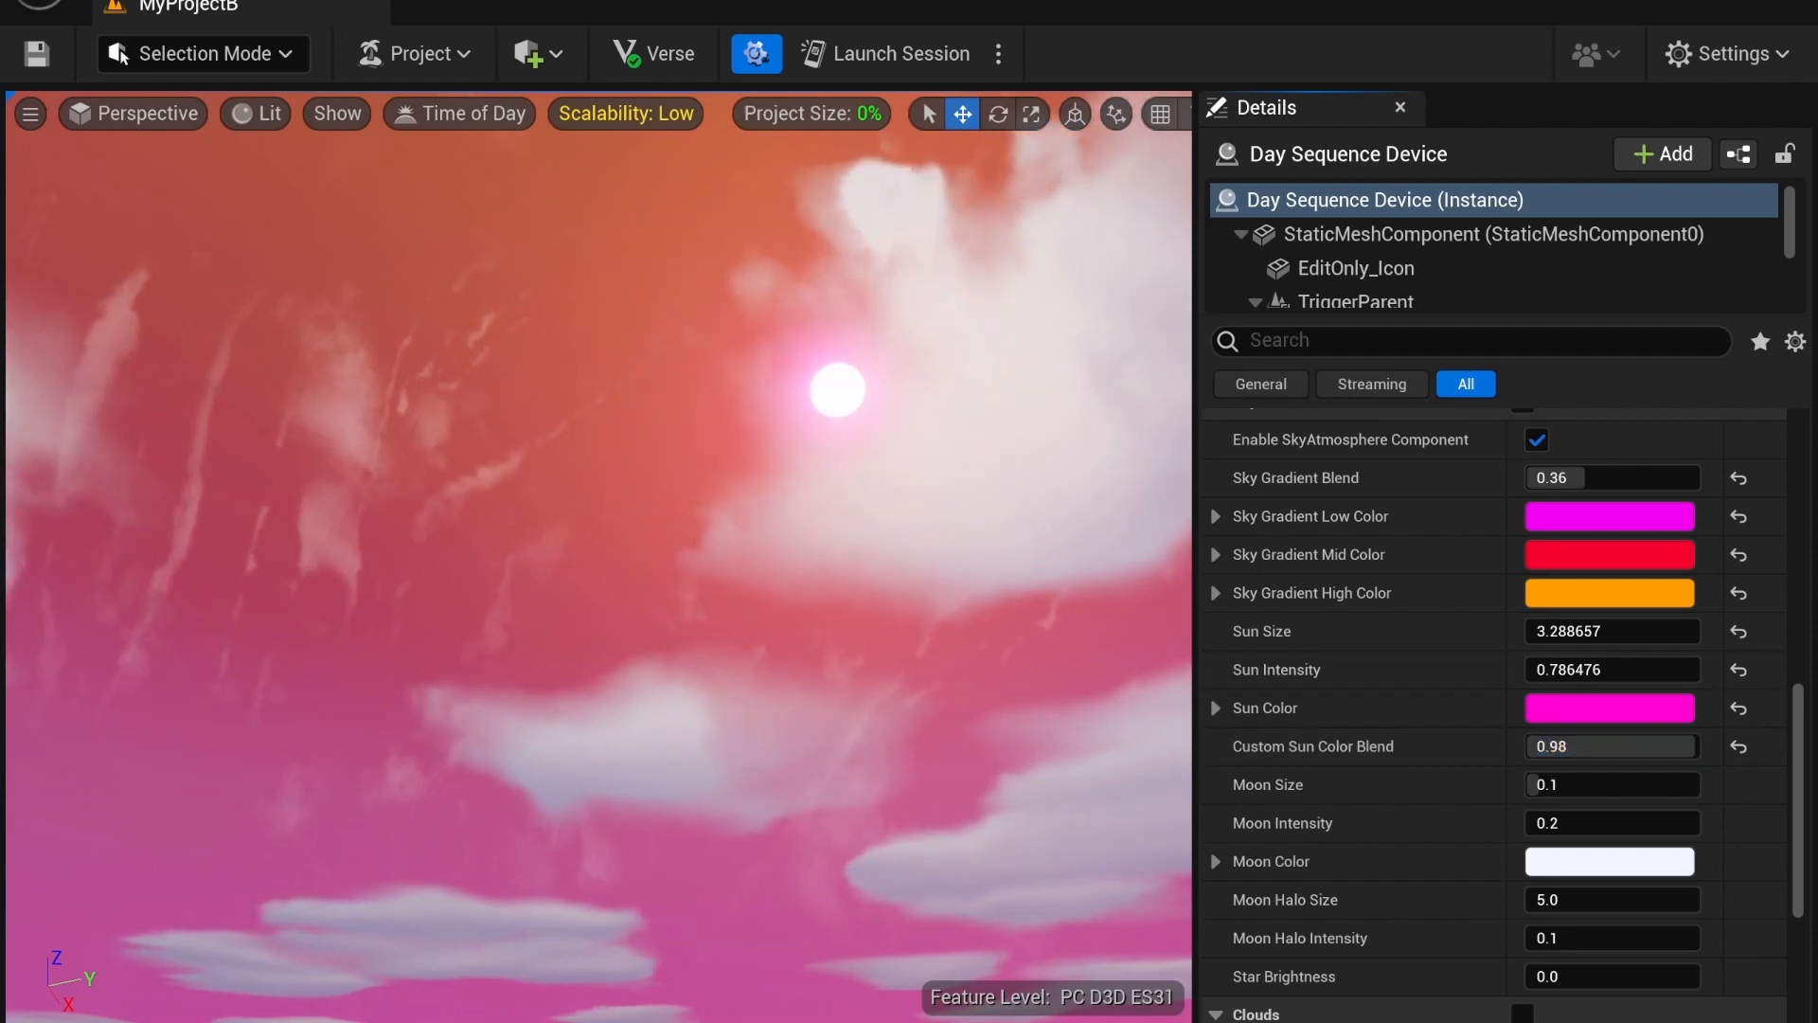
Preview the island at a night time of about 2.97 and turn the view to face the moon
{"action": "scroll", "coordinate": [1446, 742], "scroll_direction": "down", "scroll_amount": 1}
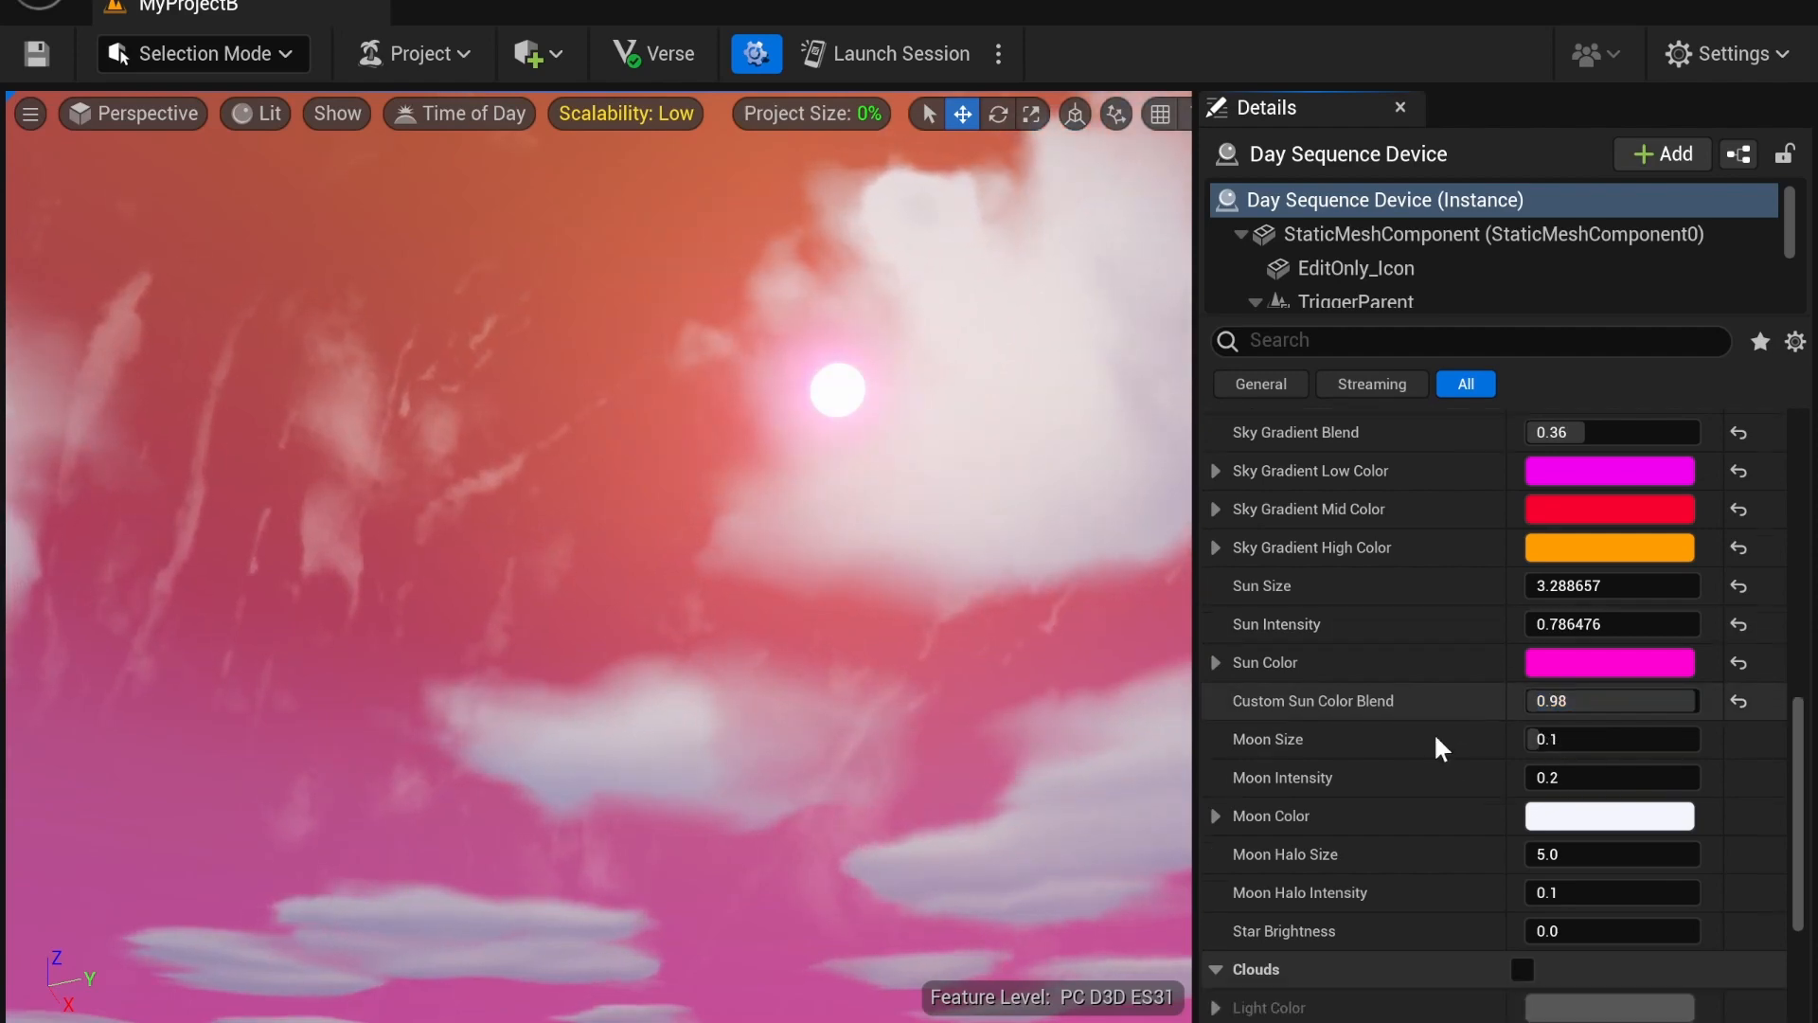
{"action": "right_click_drag", "start_coordinate": [264, 601], "coordinate": [332, 796]}
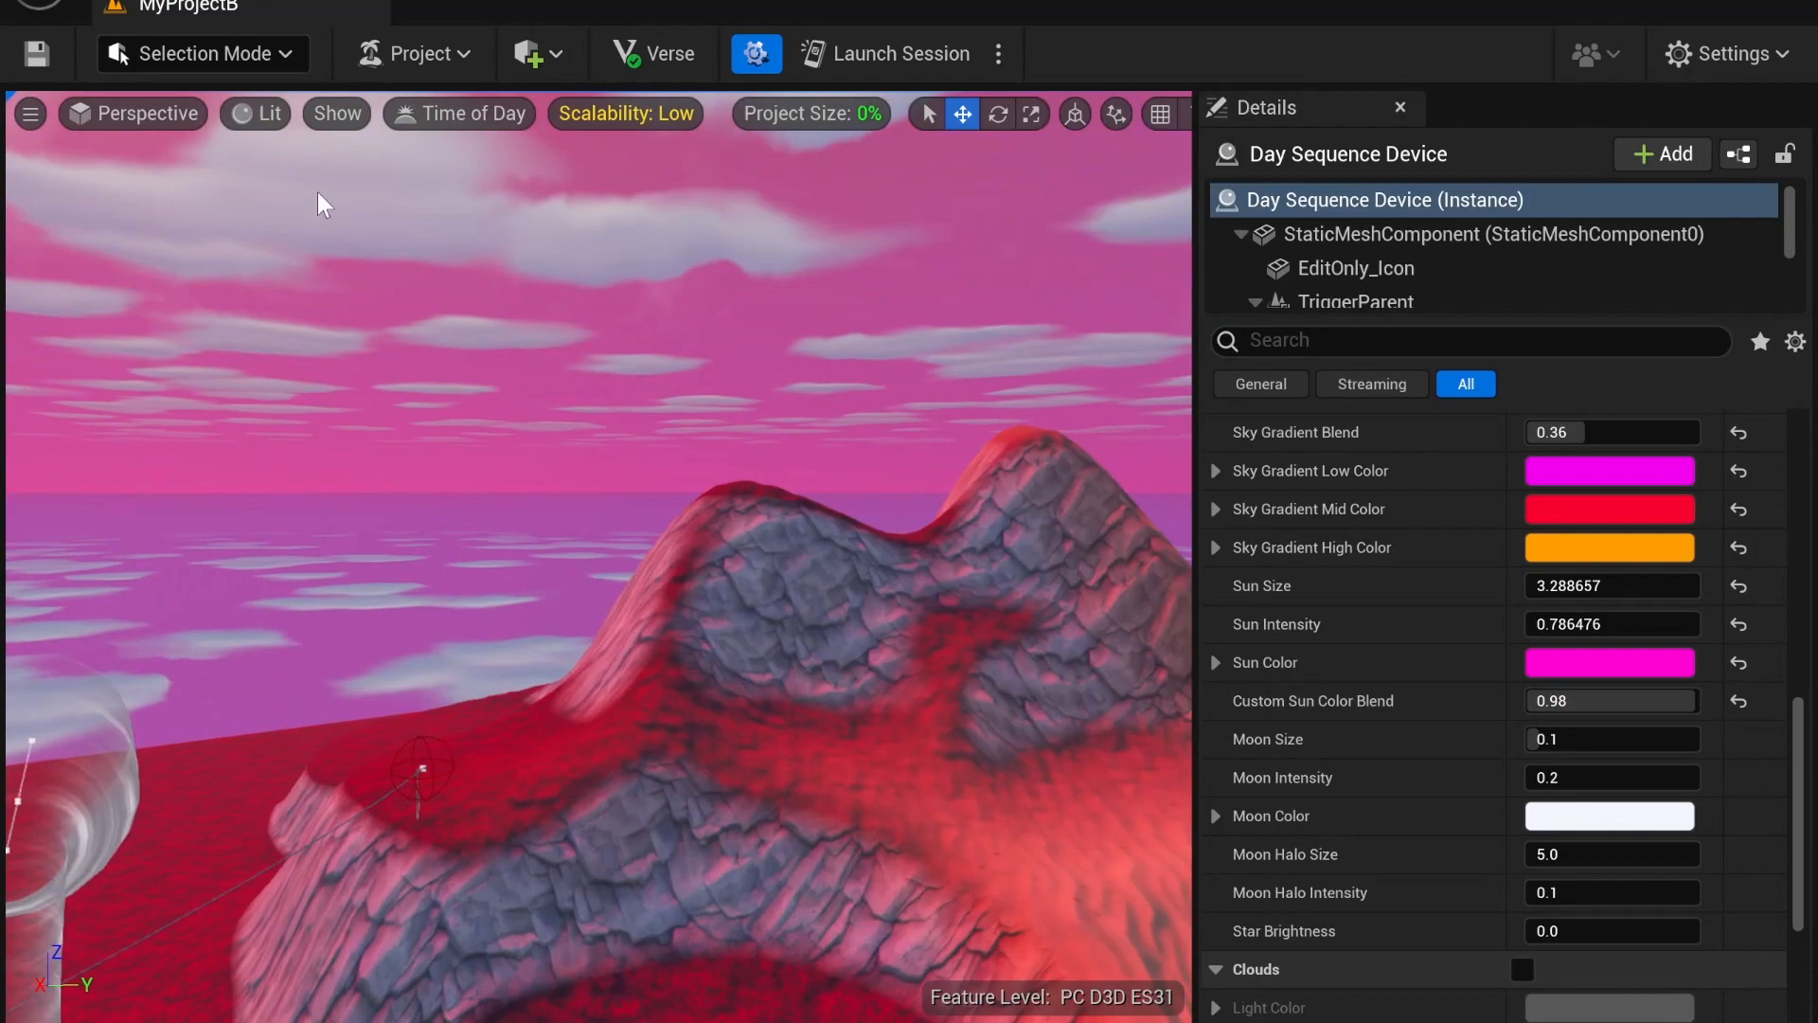
{"action": "left_click", "coordinate": [506, 118]}
{"action": "left_click_drag", "start_coordinate": [625, 194], "coordinate": [424, 194]}
{"action": "left_click_drag", "start_coordinate": [537, 194], "coordinate": [540, 194]}
{"action": "right_click_drag", "start_coordinate": [530, 454], "coordinate": [1004, 407]}
{"action": "right_click_drag", "start_coordinate": [609, 492], "coordinate": [592, 526]}
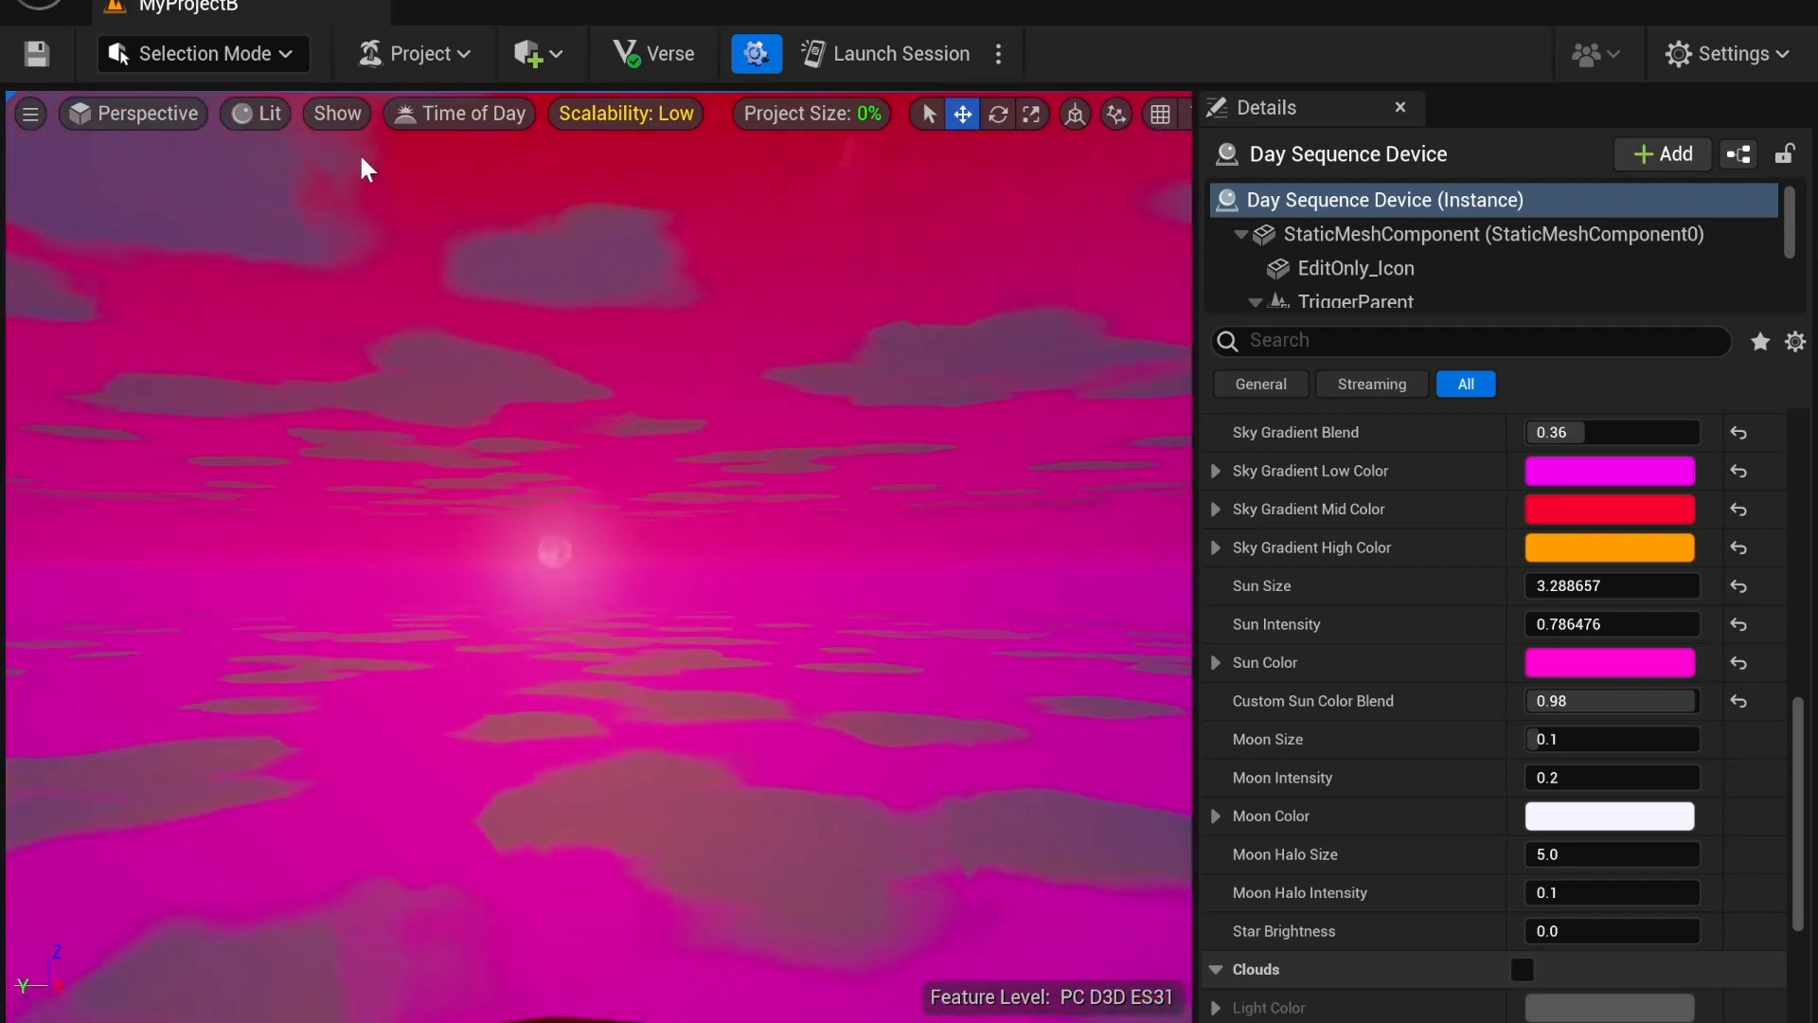
Set the moon size to 0.44 and the moon intensity to about 0.372
{"action": "left_click", "coordinate": [444, 133]}
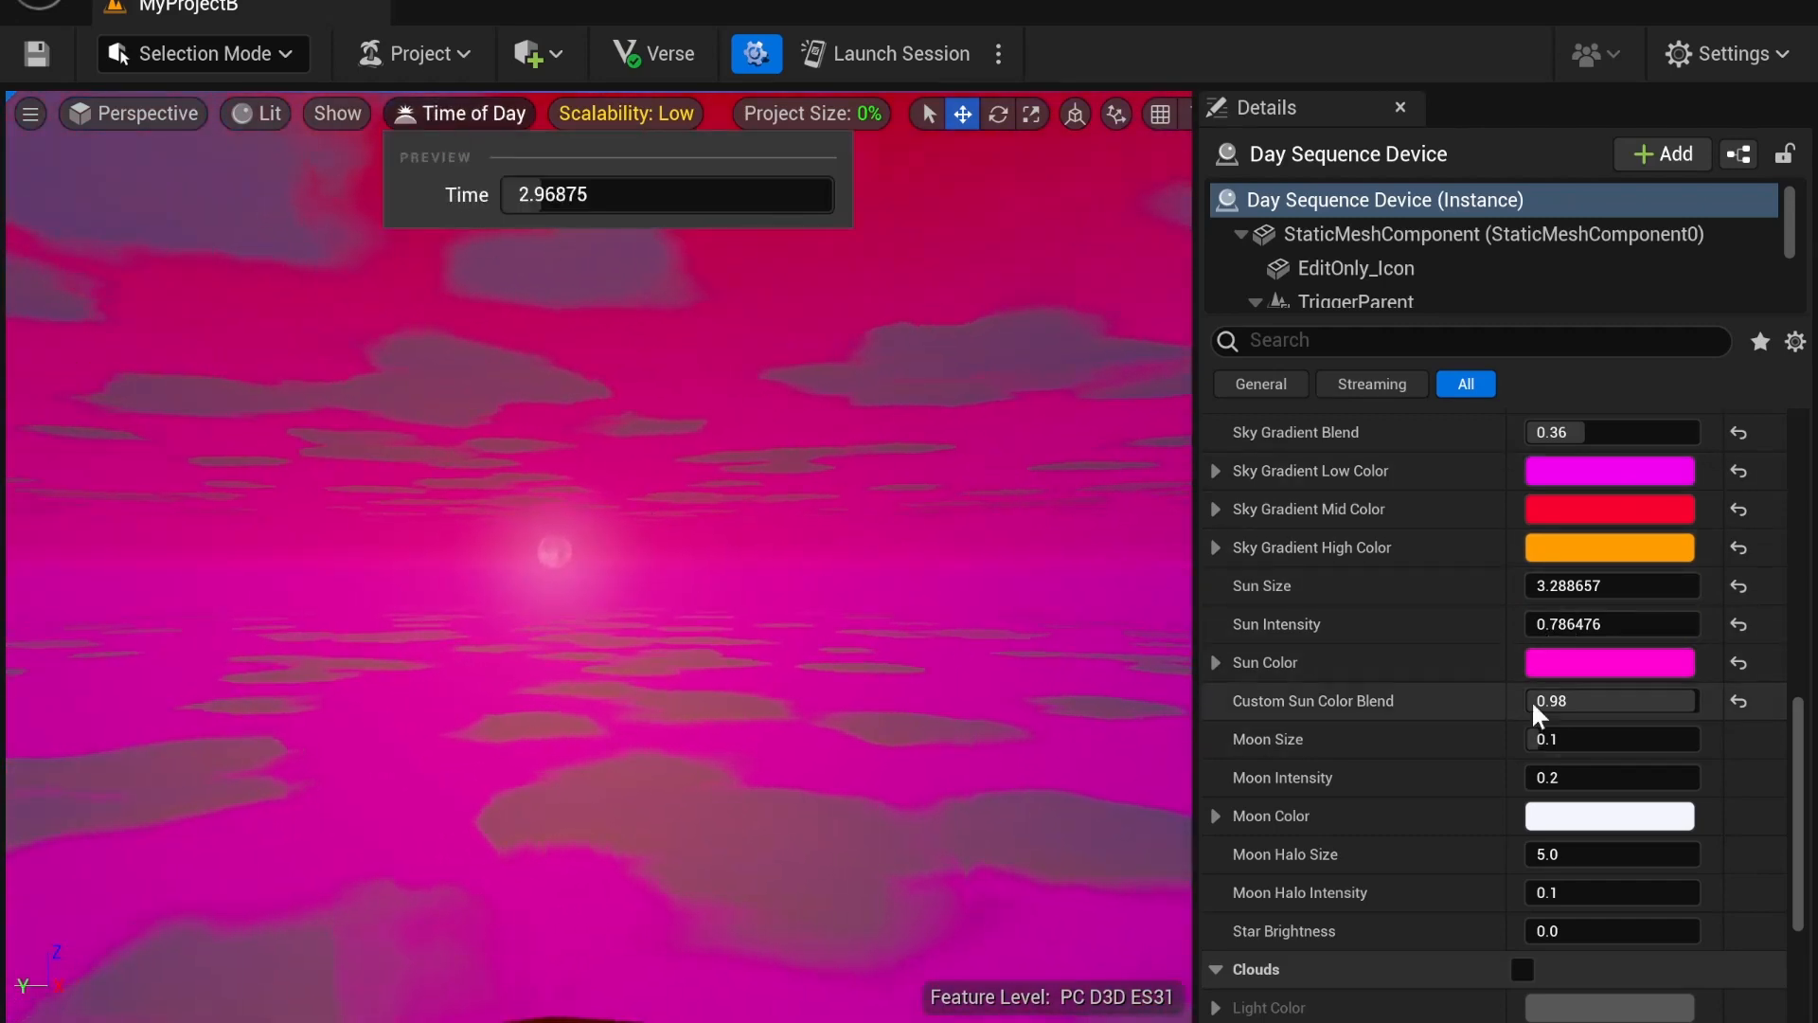
{"action": "mouse_move", "coordinate": [1564, 744]}
{"action": "left_mouse_down"}
{"action": "mouse_move", "coordinate": [1600, 745]}
{"action": "mouse_move", "coordinate": [1630, 778]}
{"action": "mouse_move", "coordinate": [1577, 778]}
{"action": "left_mouse_up"}
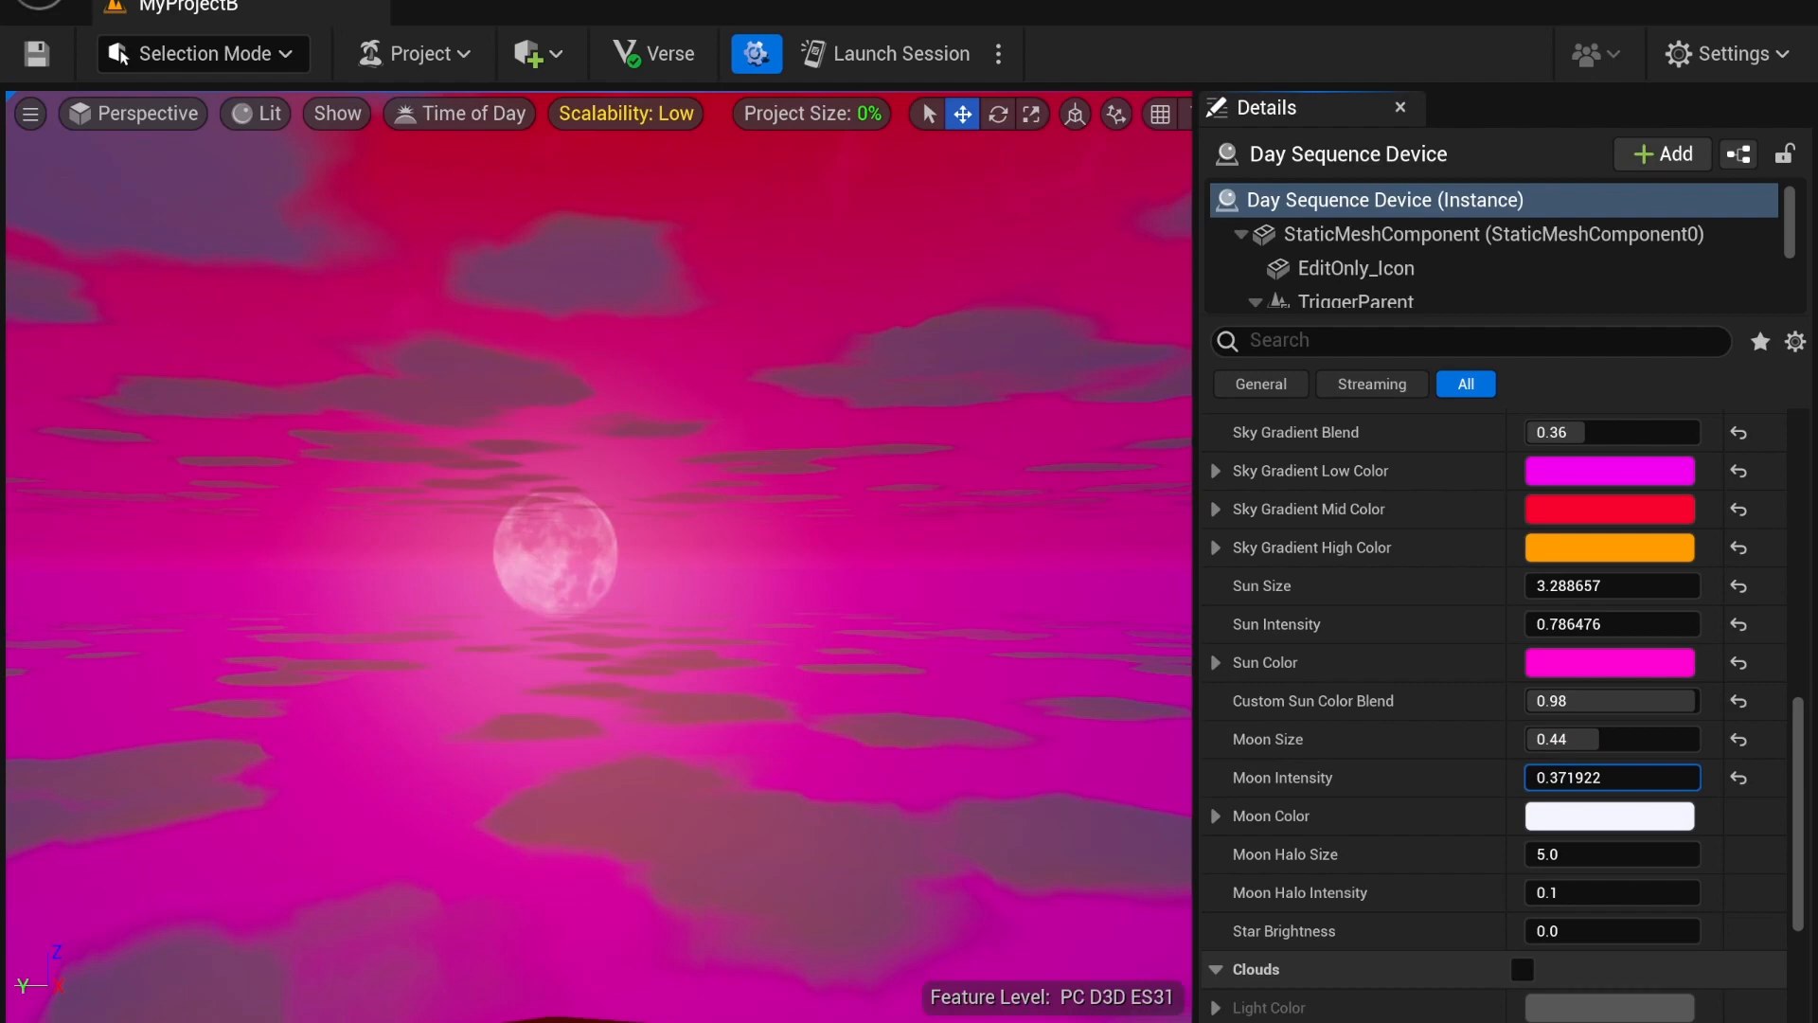
Try a pink moon color, then change it to cyan (sRGB 00FAFF)
{"action": "left_click", "coordinate": [1567, 816]}
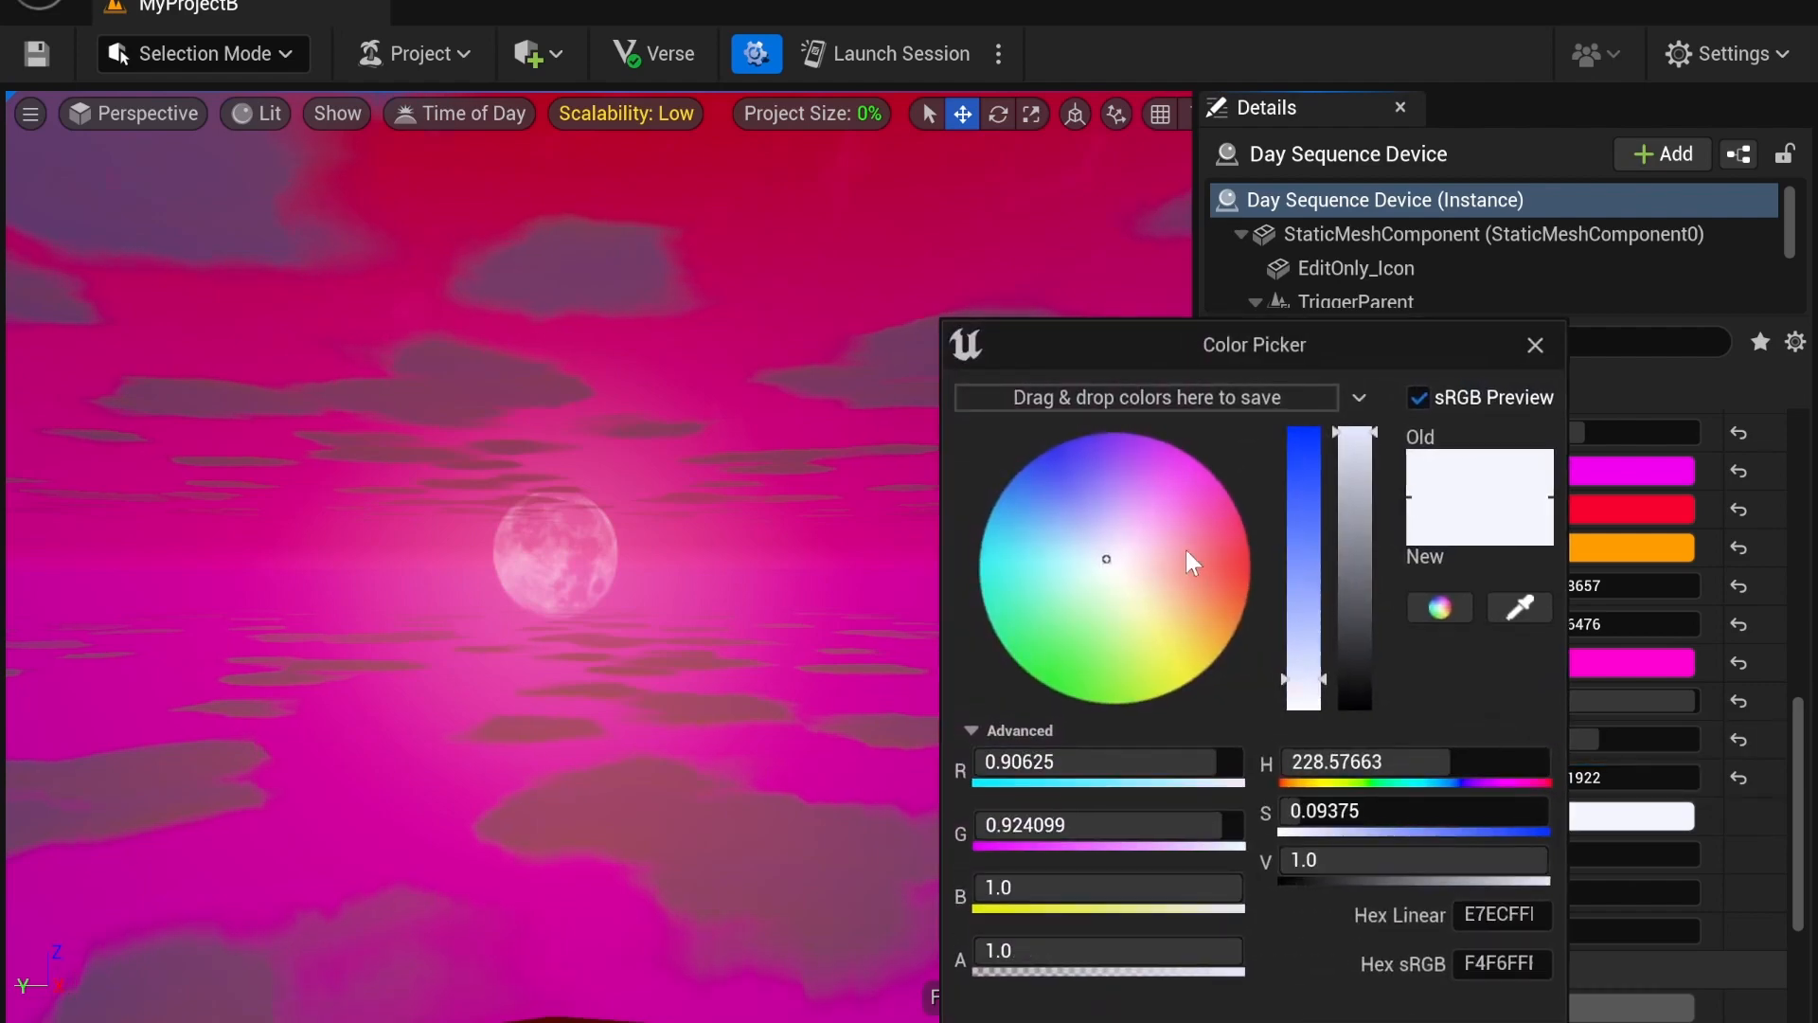
{"action": "left_click_drag", "start_coordinate": [1187, 552], "coordinate": [1256, 434]}
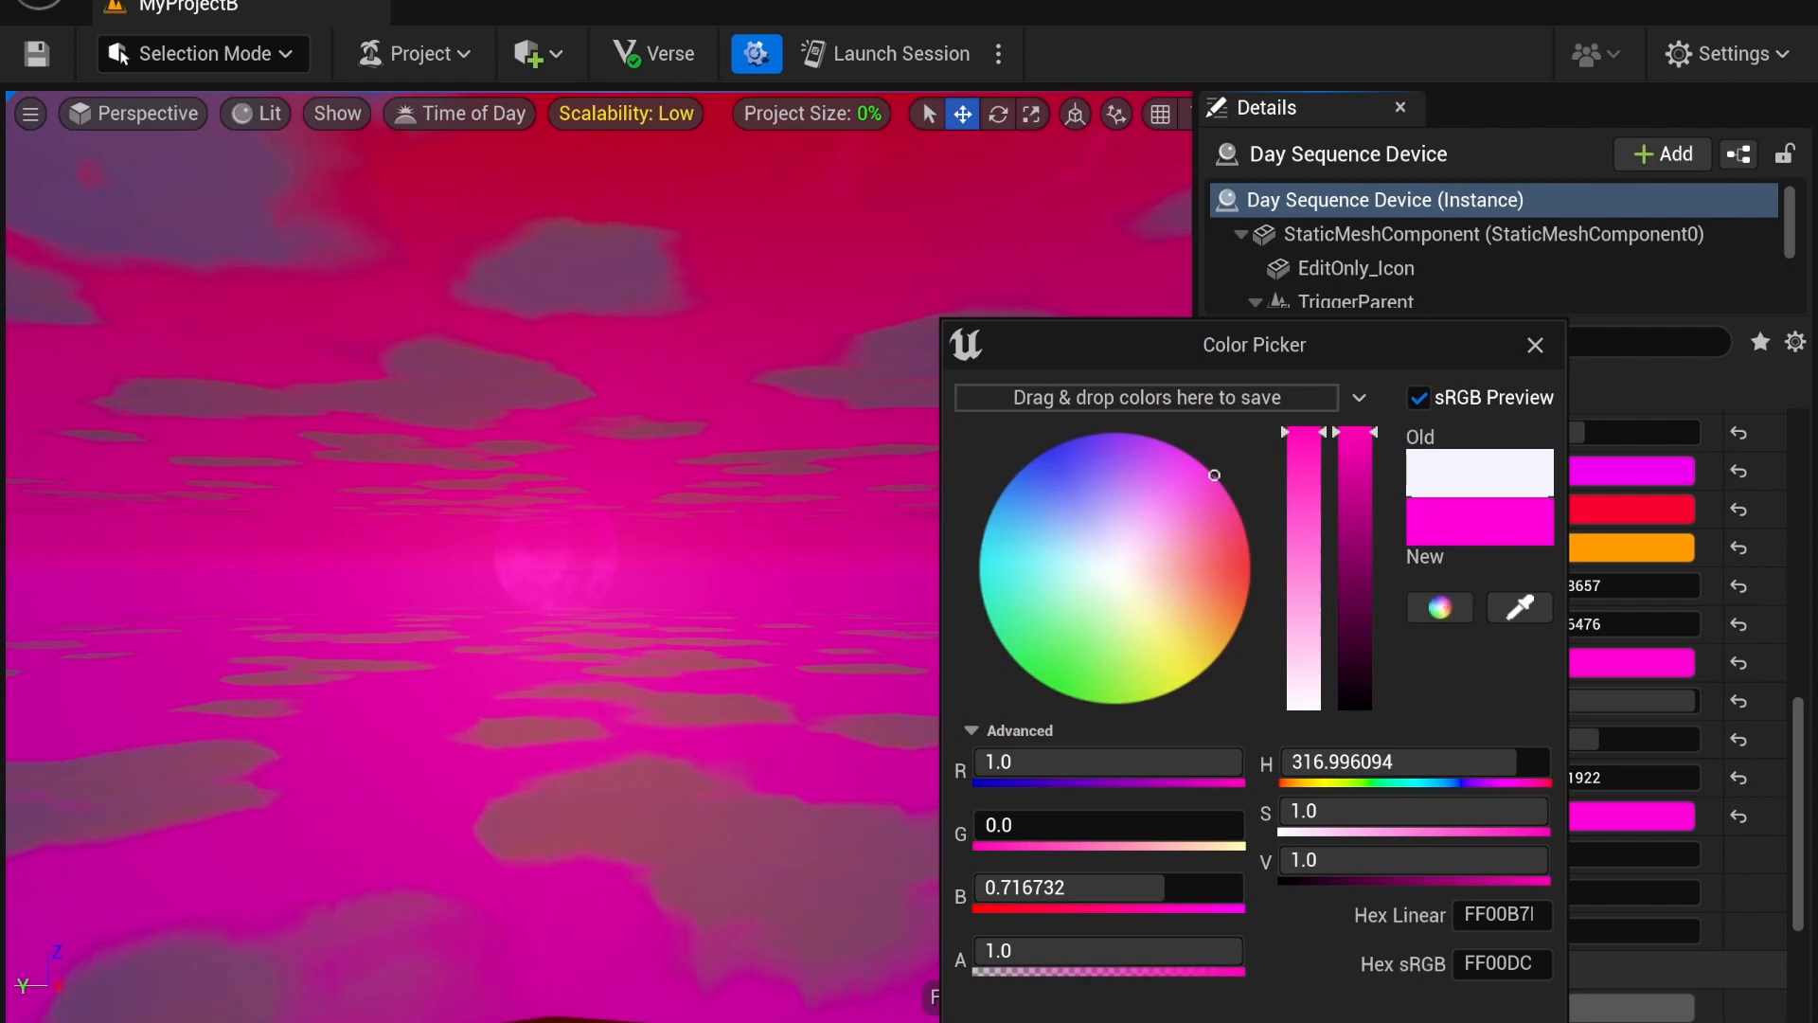
{"action": "left_click_drag", "start_coordinate": [1105, 479], "coordinate": [900, 555]}
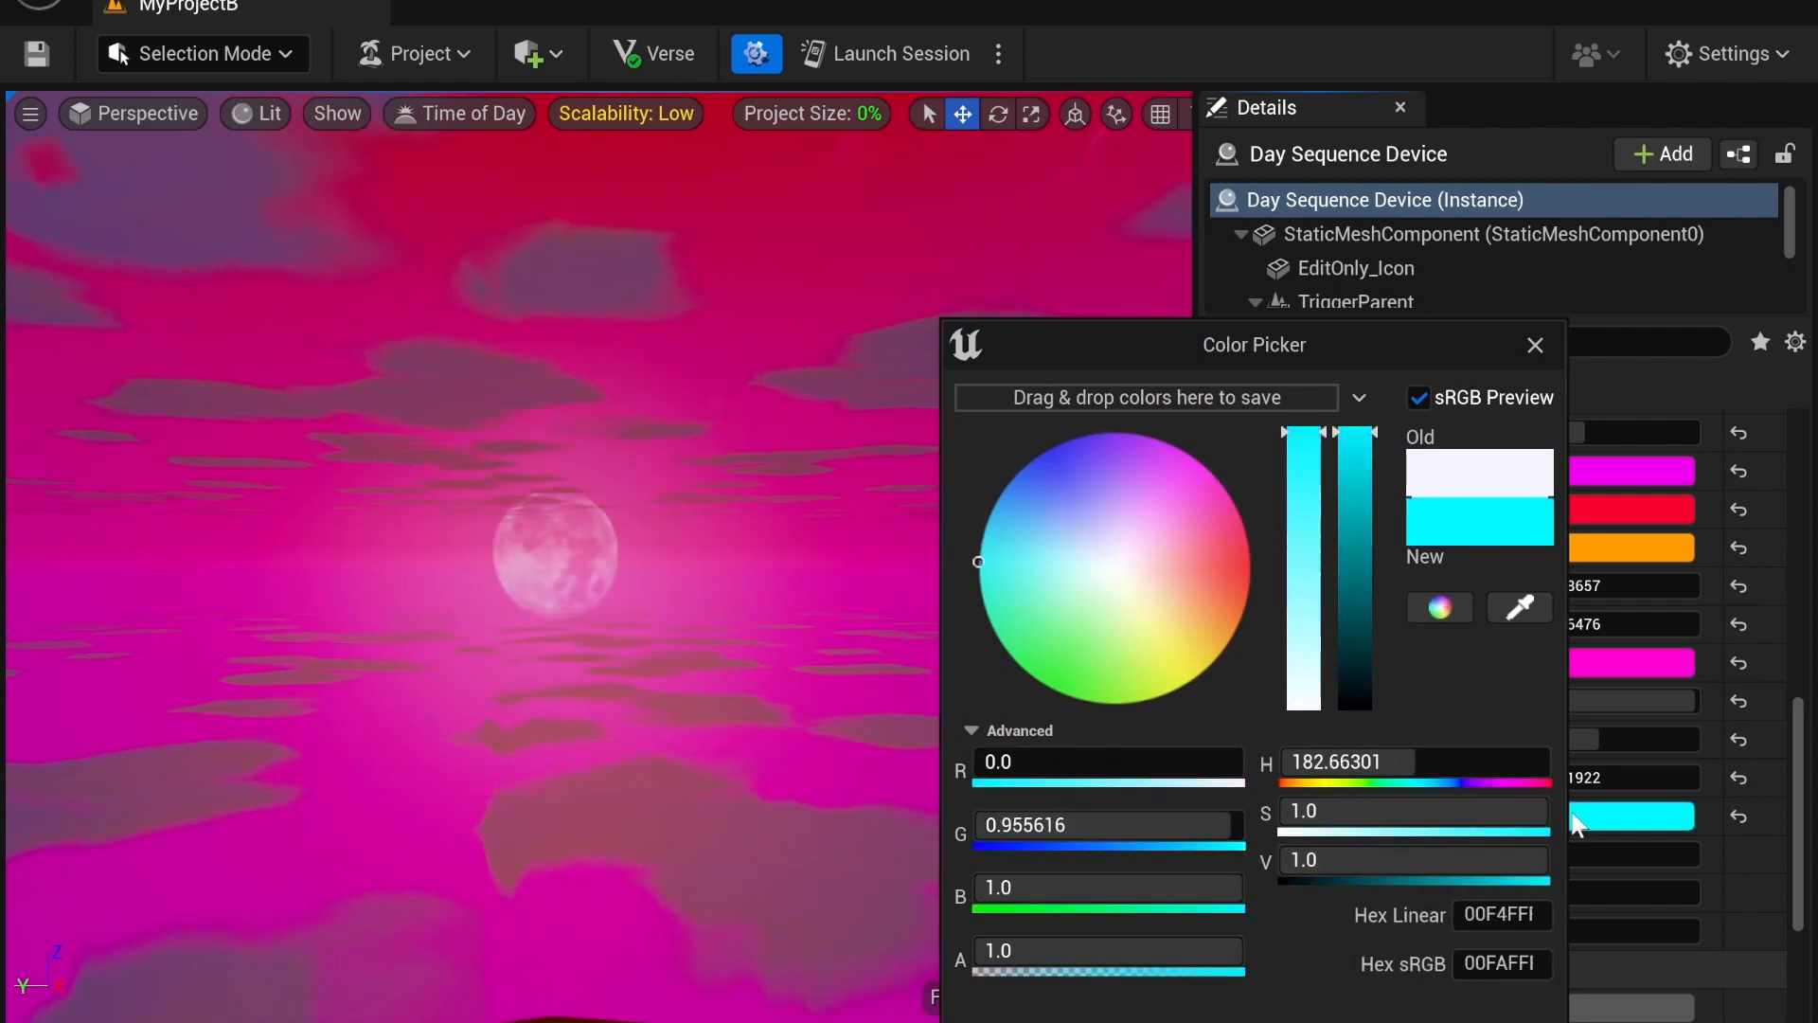
{"action": "left_click", "coordinate": [1426, 1017]}
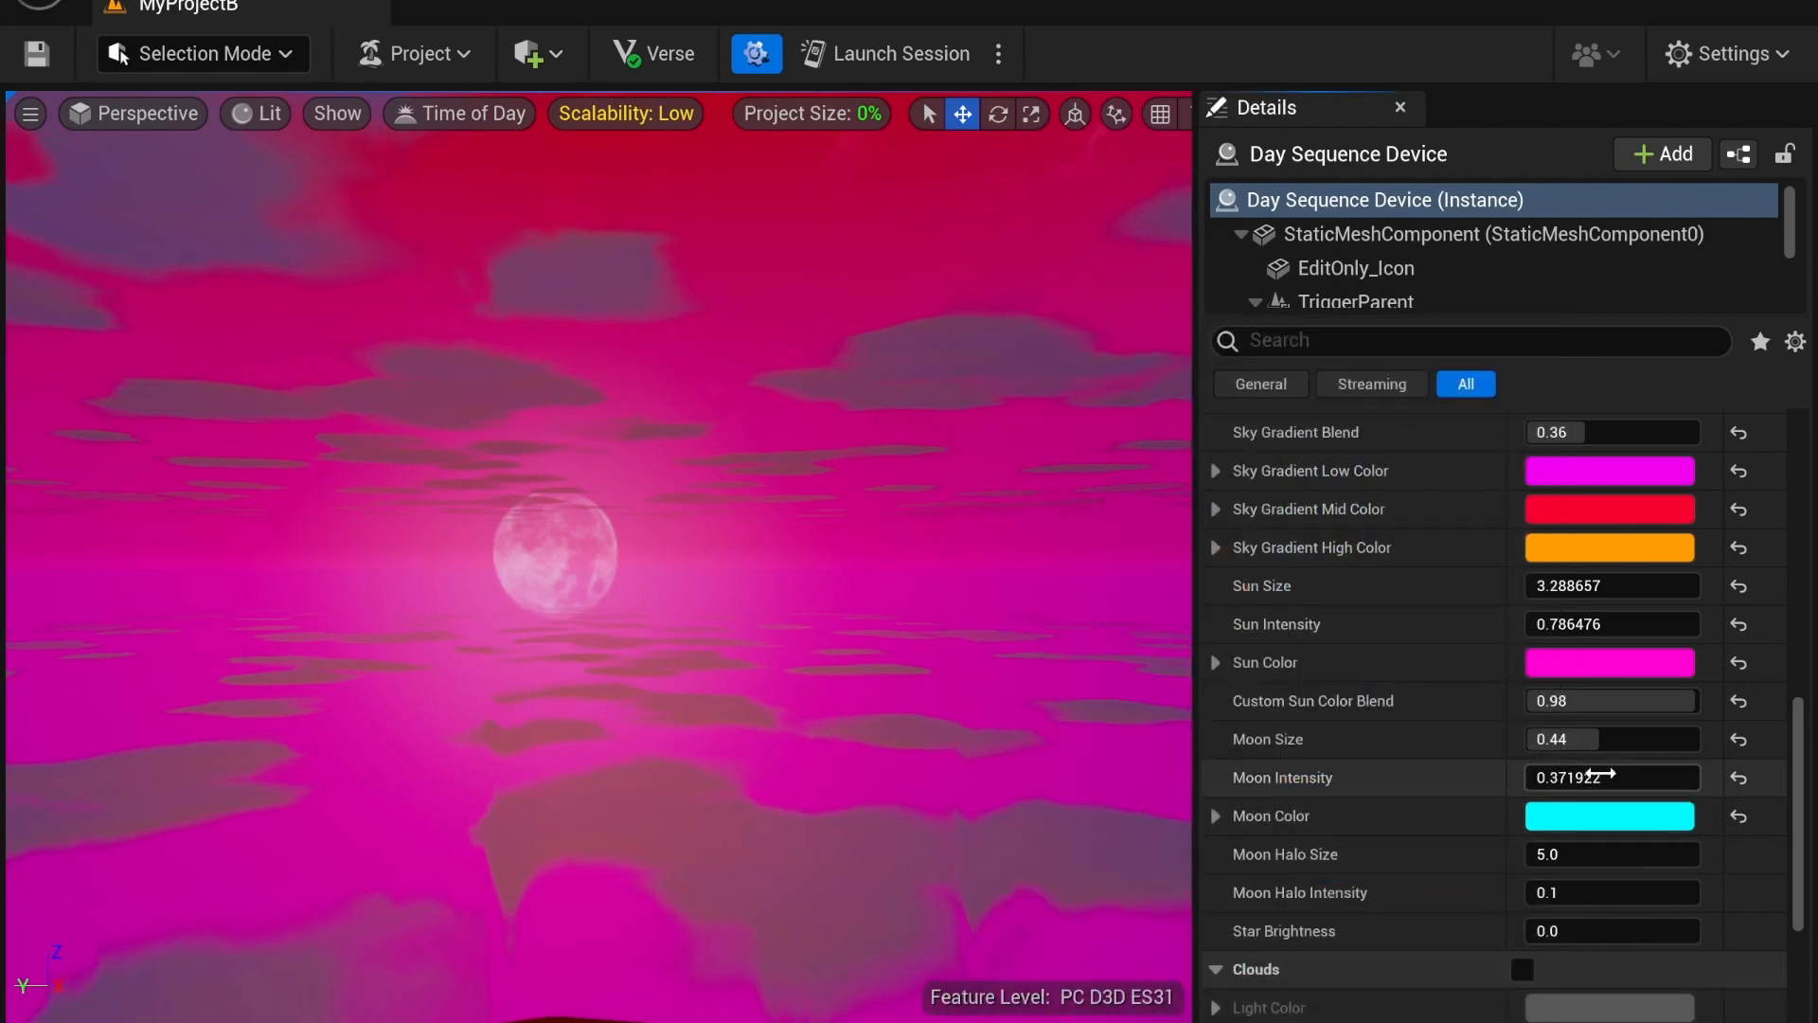
Raise the moon intensity to about 0.744 and its halo size to about 16.46, and lower the halo intensity to 0.02
{"action": "left_click_drag", "start_coordinate": [1594, 775], "coordinate": [1658, 775]}
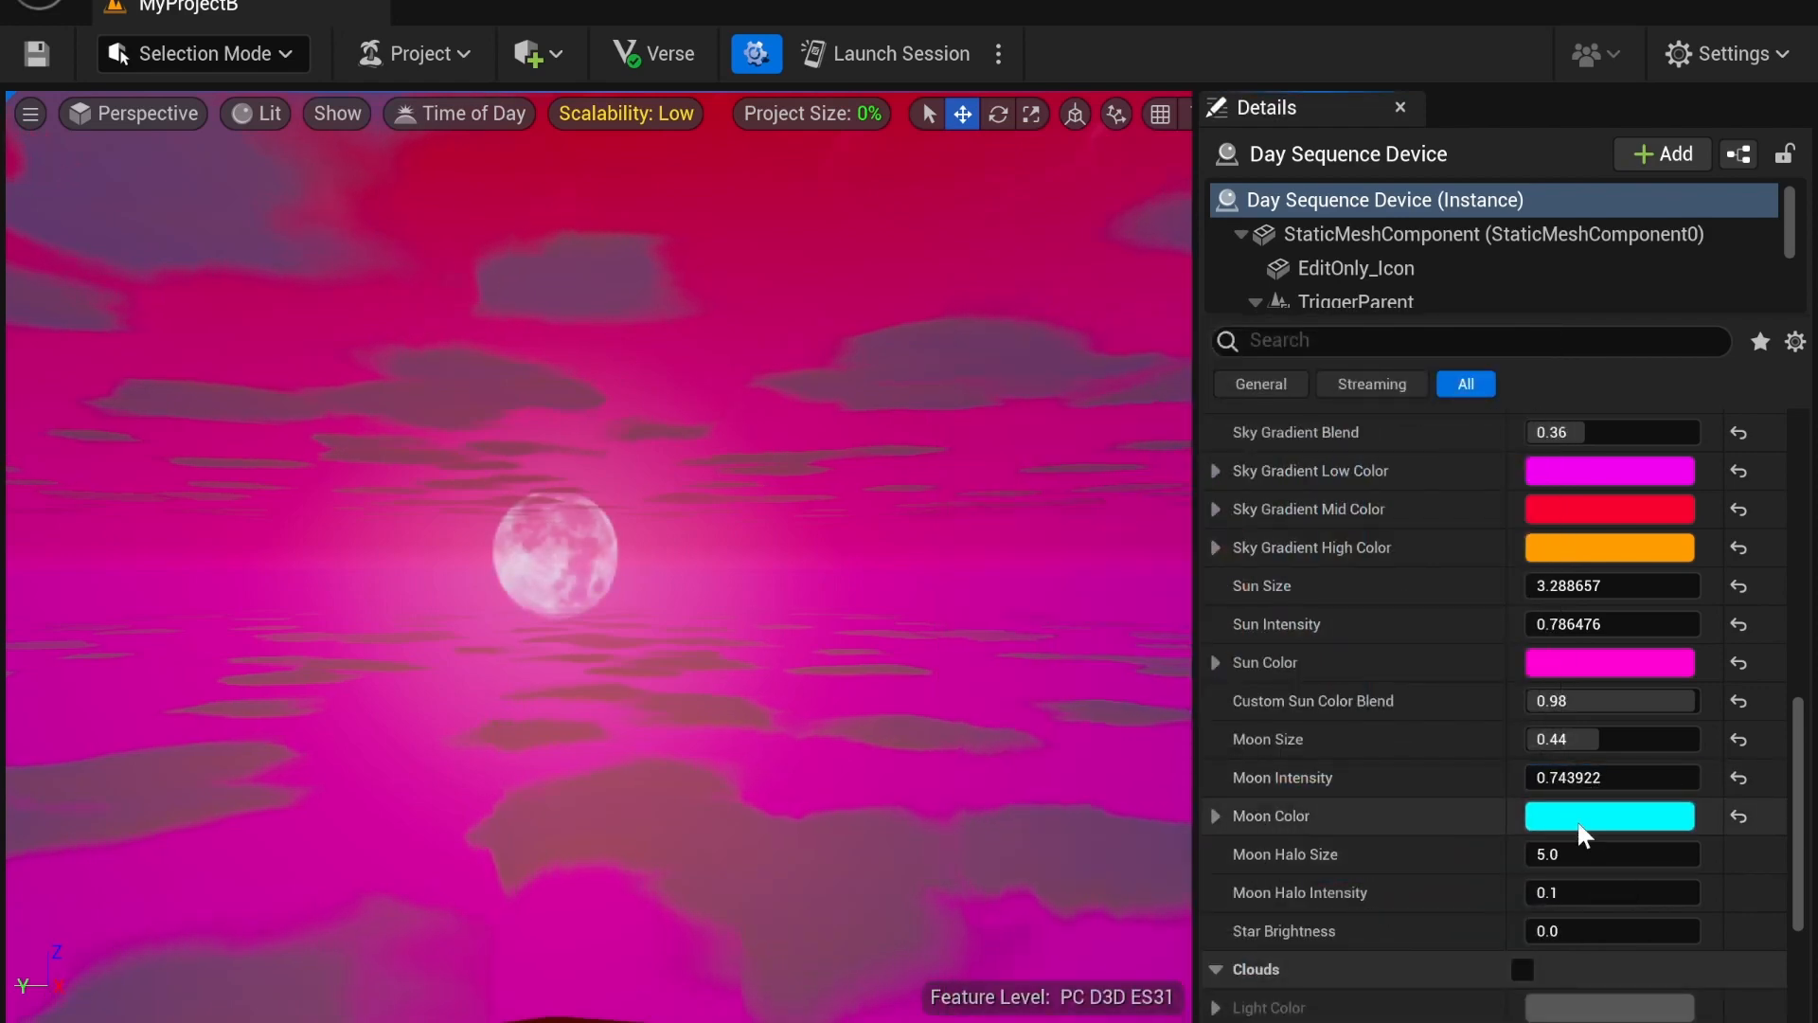
{"action": "left_click_drag", "start_coordinate": [1591, 854], "coordinate": [1667, 854]}
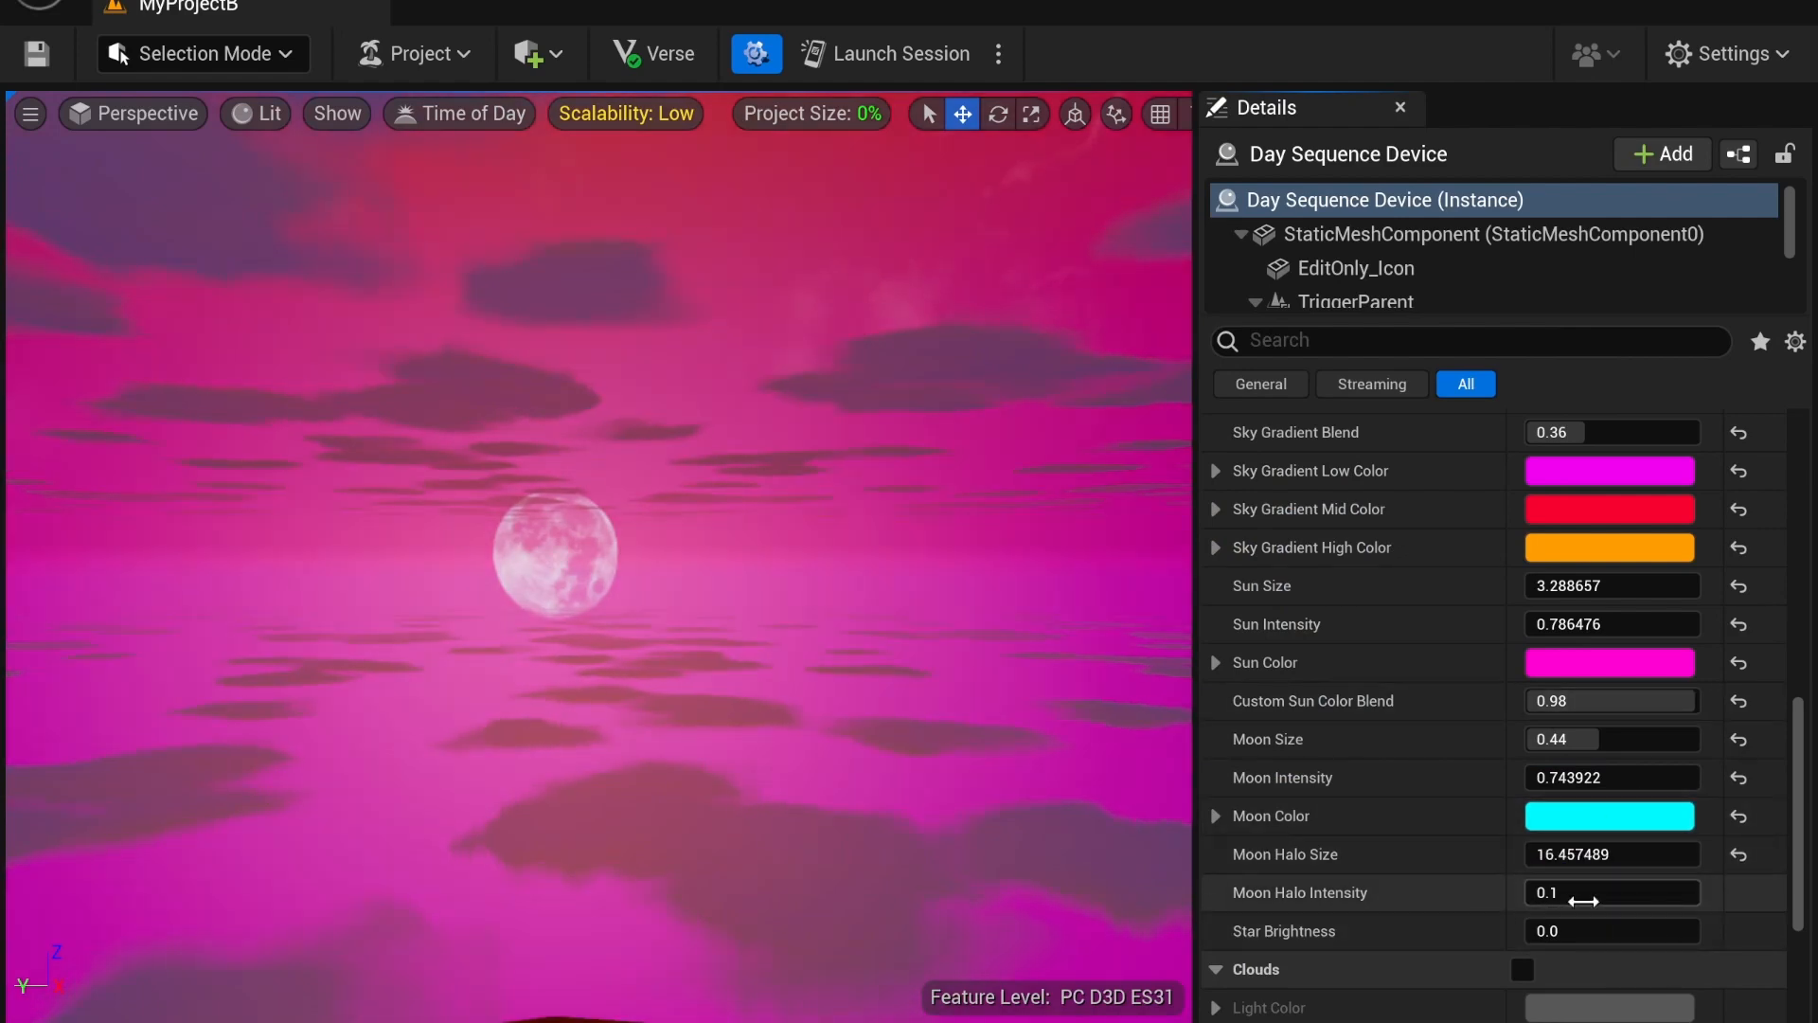
{"action": "mouse_move", "coordinate": [1584, 889]}
{"action": "left_mouse_down"}
{"action": "mouse_move", "coordinate": [1629, 889]}
{"action": "mouse_move", "coordinate": [1559, 892]}
{"action": "left_mouse_up"}
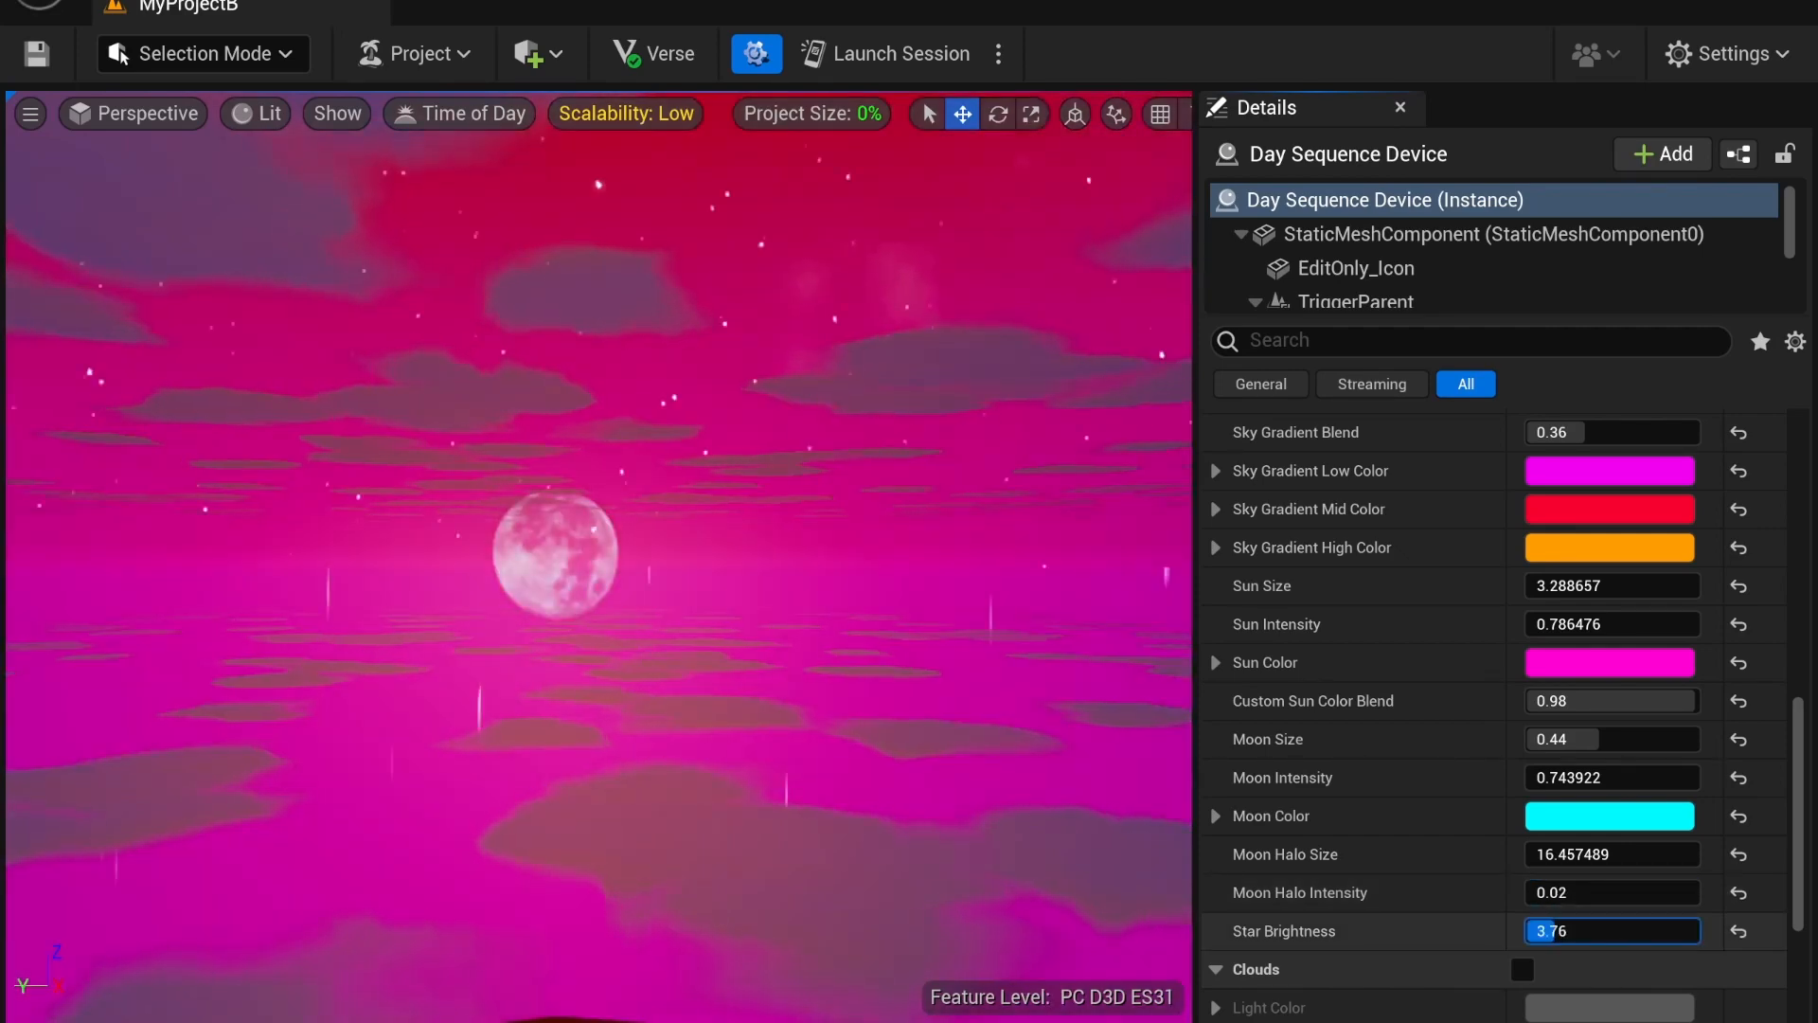
Raise the star brightness to 20 and look at the stars overhead
{"action": "right_click_drag", "start_coordinate": [812, 658], "coordinate": [827, 408]}
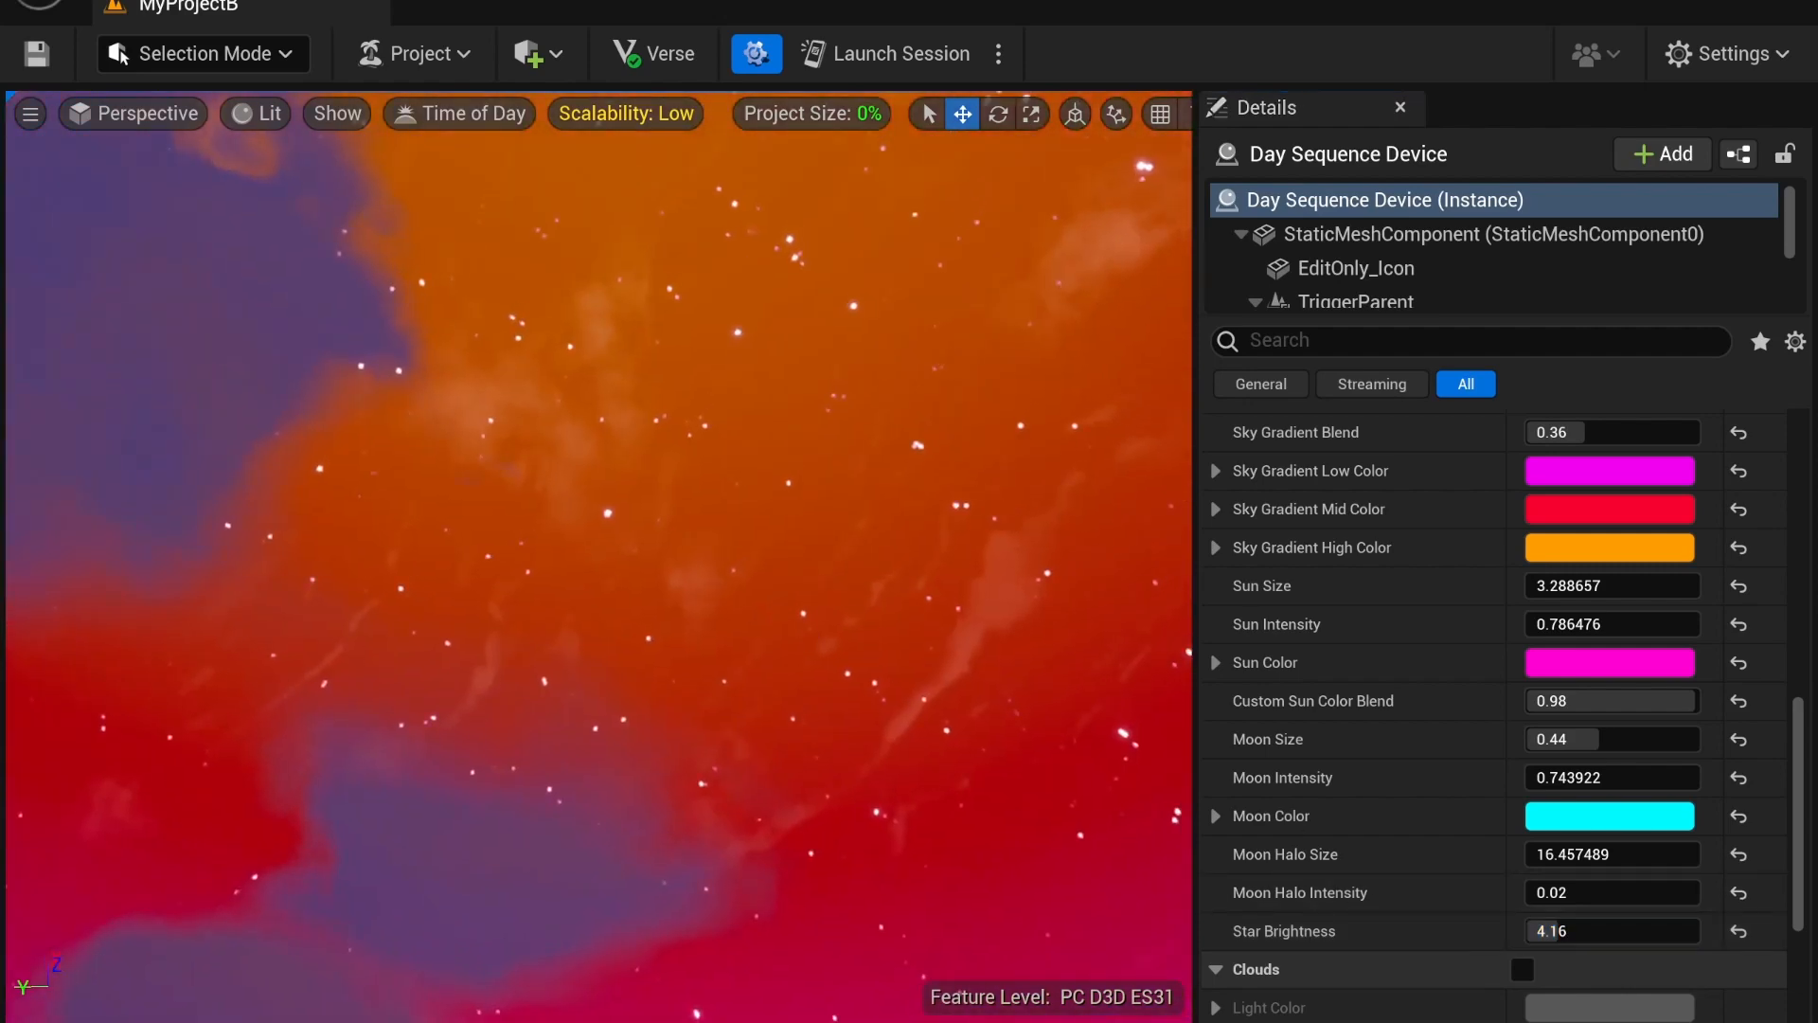
{"action": "left_click_drag", "start_coordinate": [1663, 930], "coordinate": [1700, 931]}
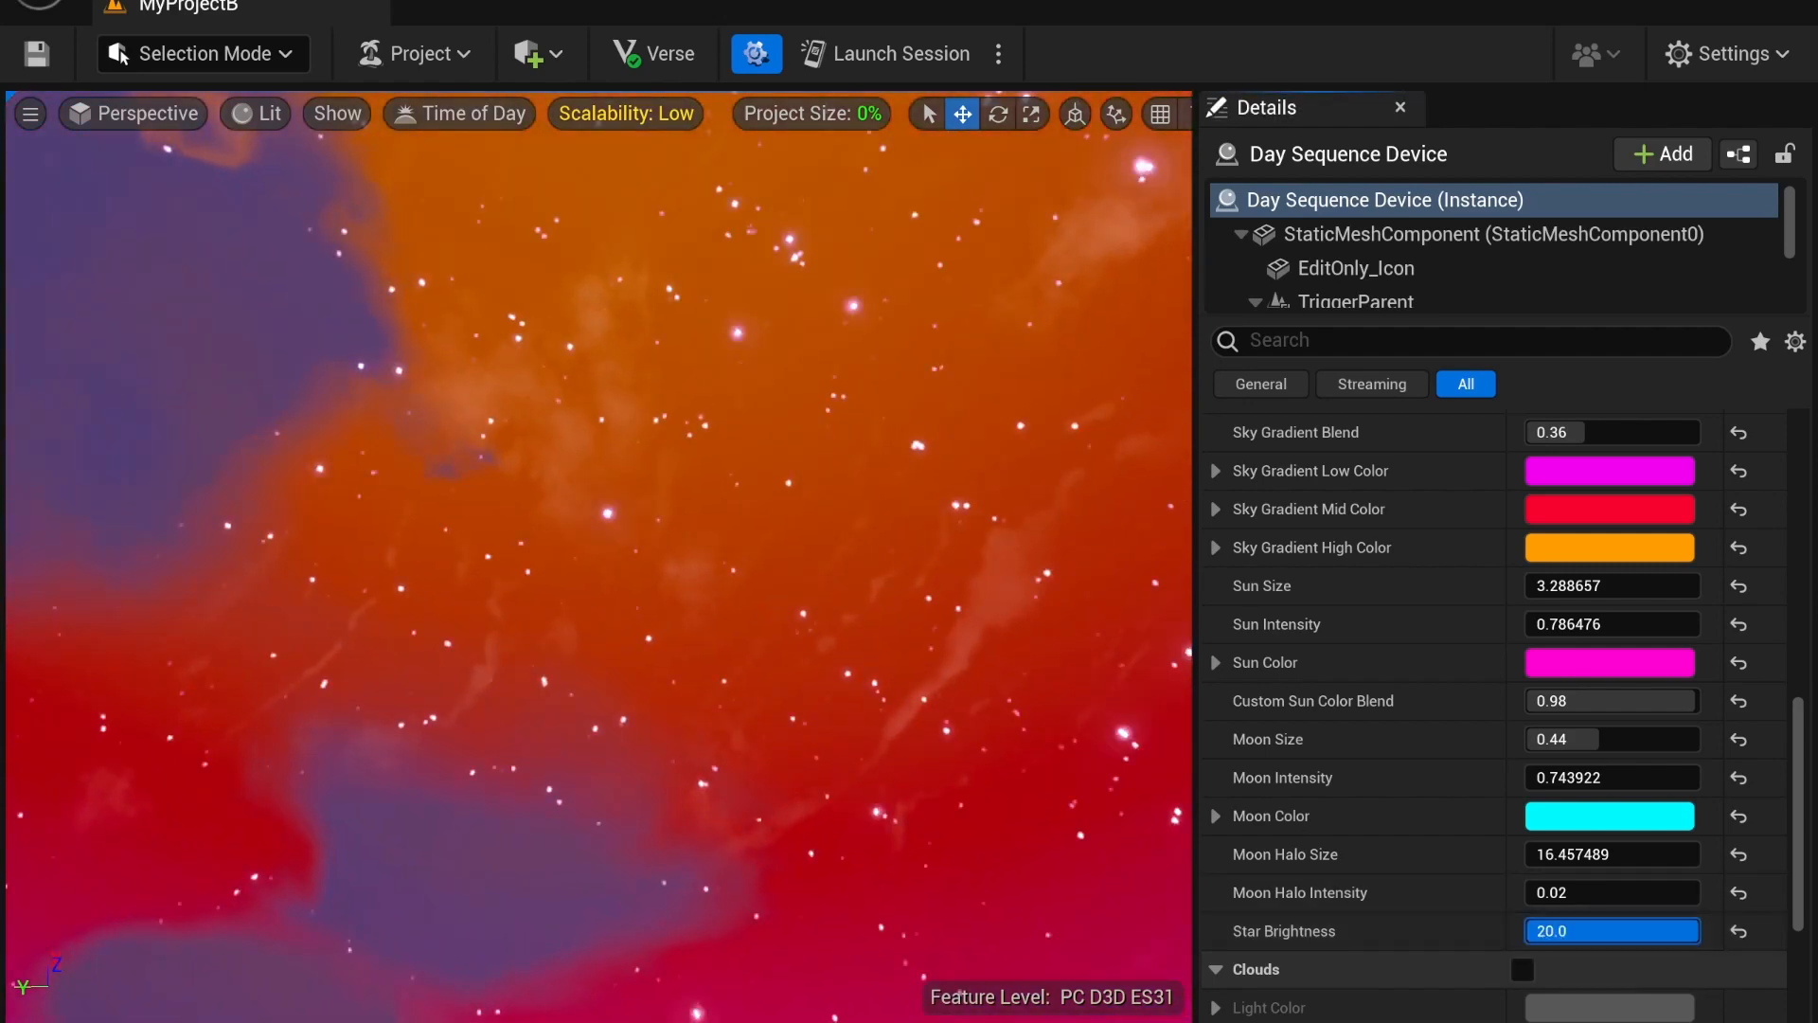
{"action": "right_click_drag", "start_coordinate": [838, 743], "coordinate": [828, 972]}
Enable the Clouds settings of the Day Sequence Device
{"action": "scroll", "coordinate": [1464, 792], "scroll_direction": "down", "scroll_amount": 4}
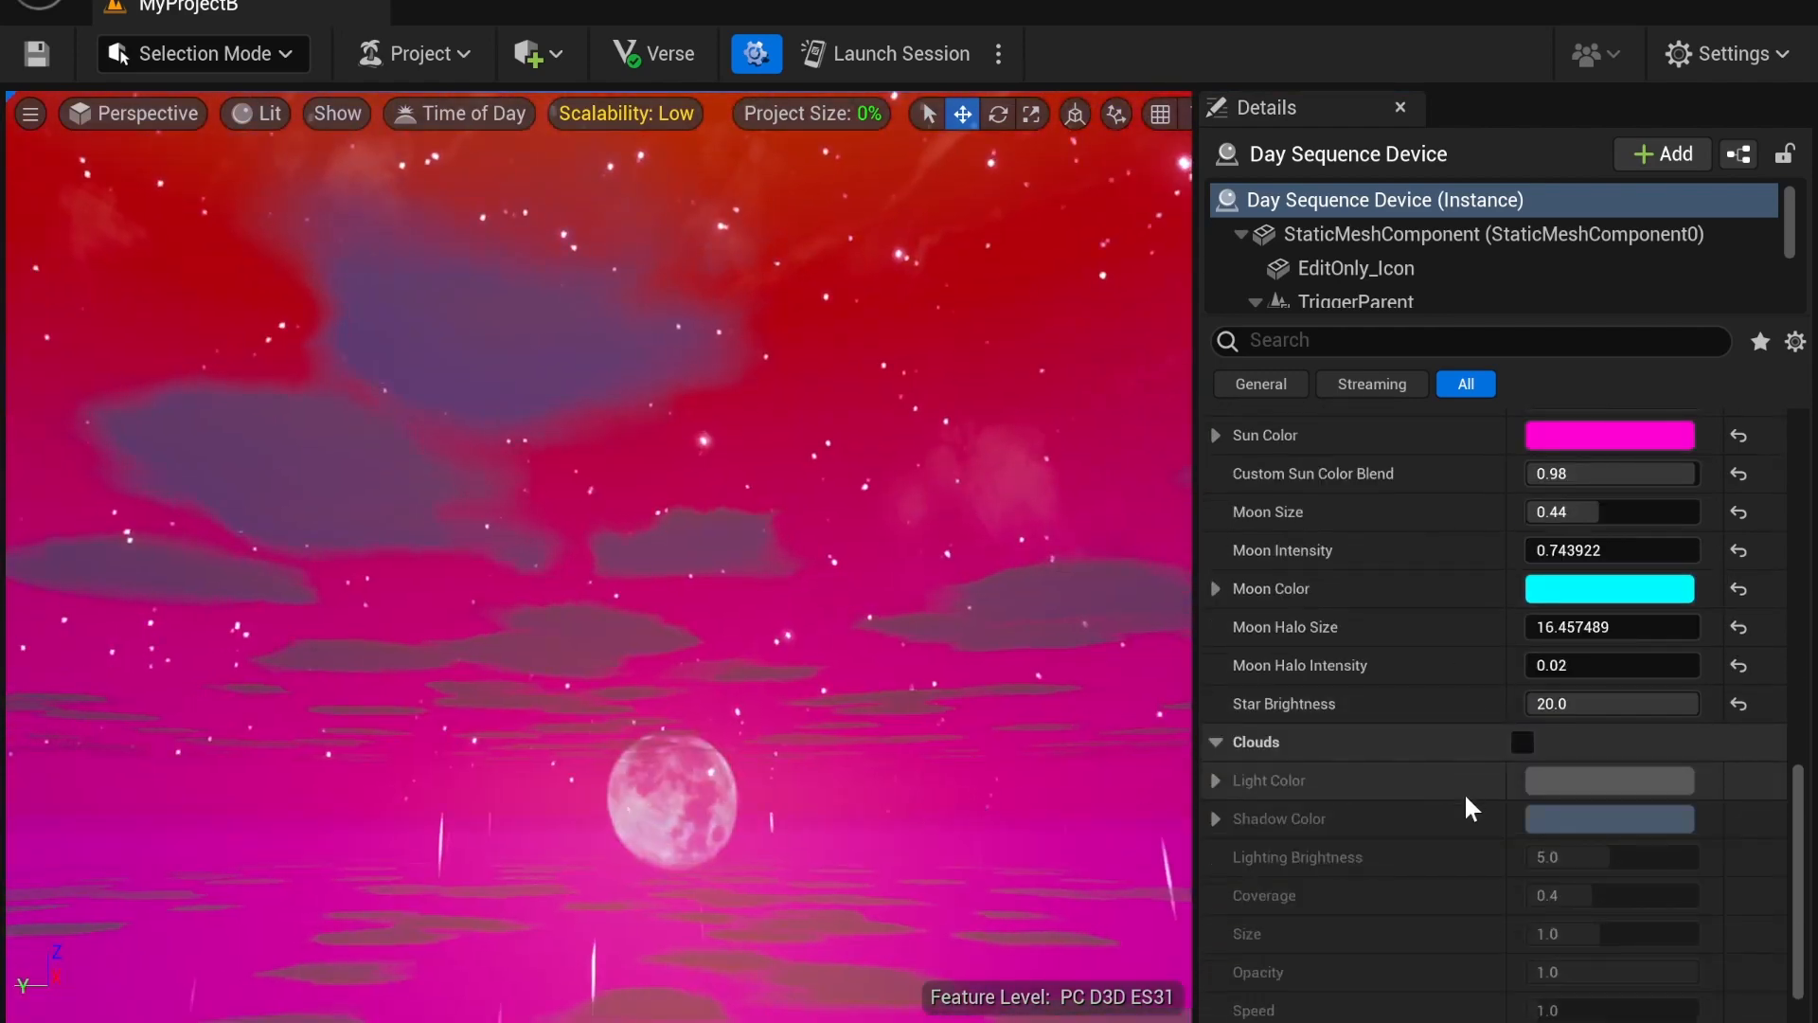
{"action": "left_click", "coordinate": [1522, 786]}
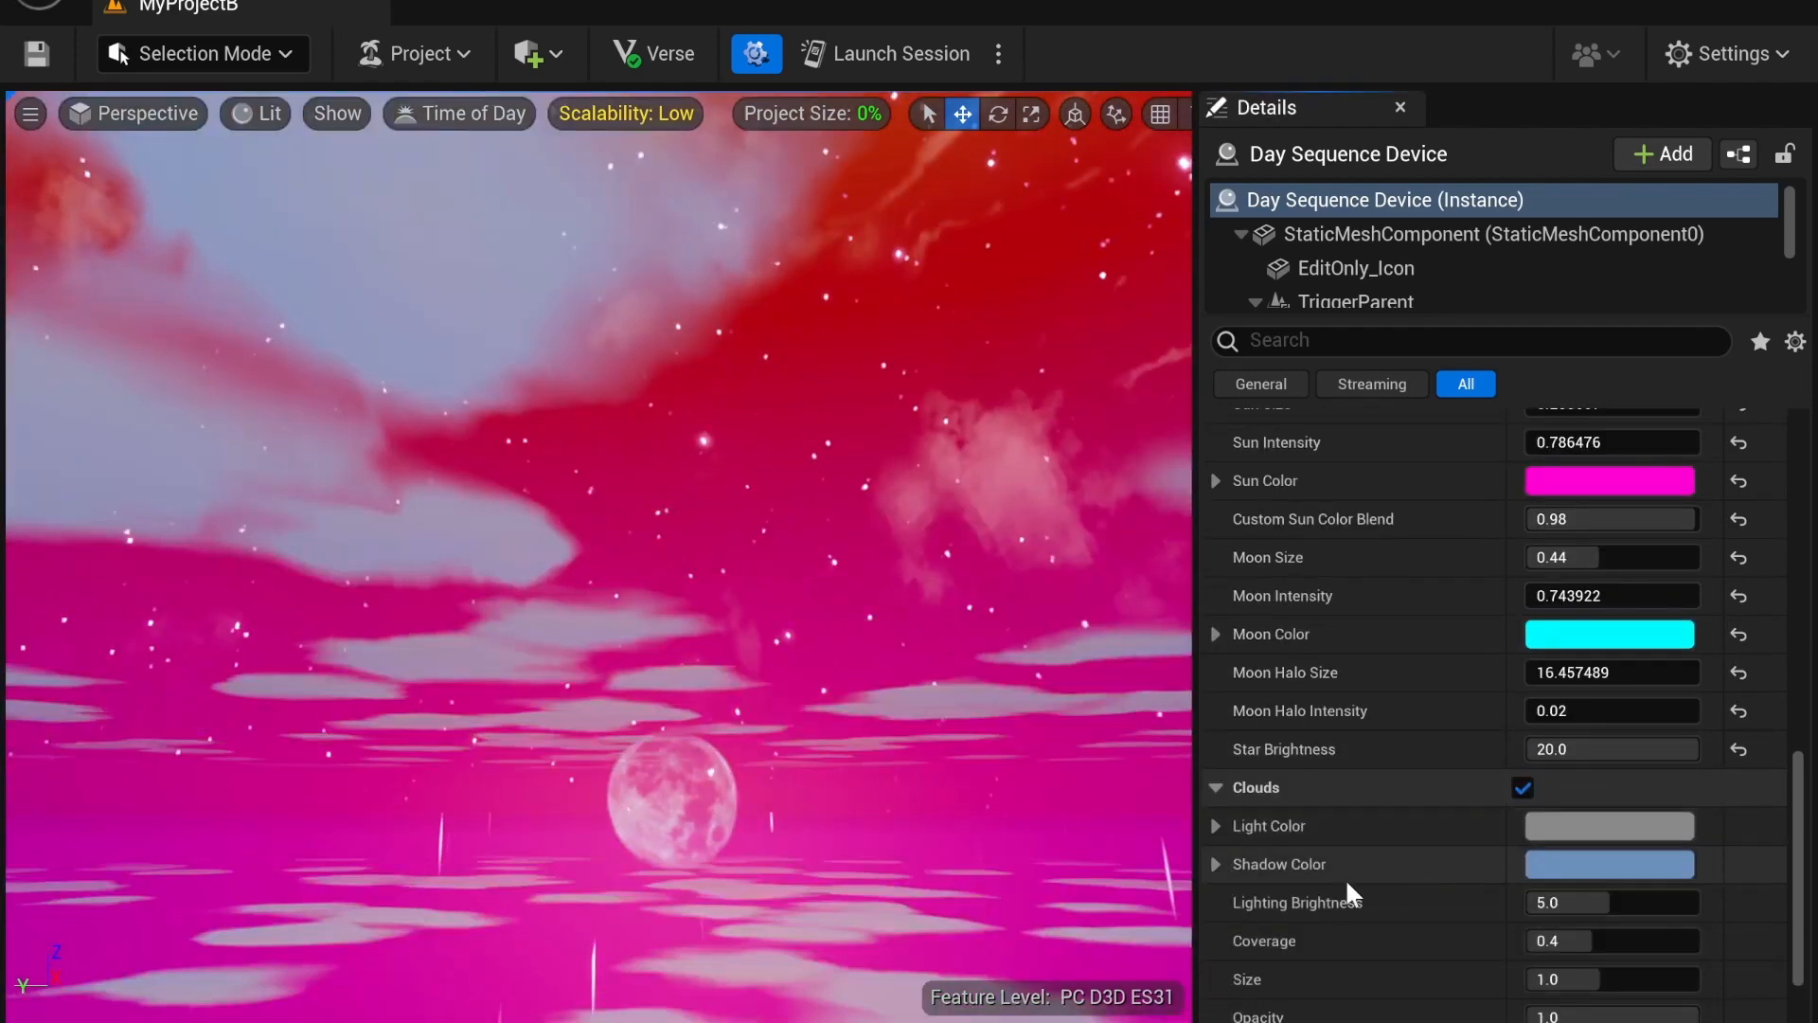
{"action": "scroll", "coordinate": [1343, 834], "scroll_direction": "down", "scroll_amount": 3}
Preview the clouds in daylight by moving the preview time to about 7.47 and further on into the day
{"action": "right_click_drag", "start_coordinate": [641, 541], "coordinate": [826, 468]}
{"action": "left_click", "coordinate": [400, 116]}
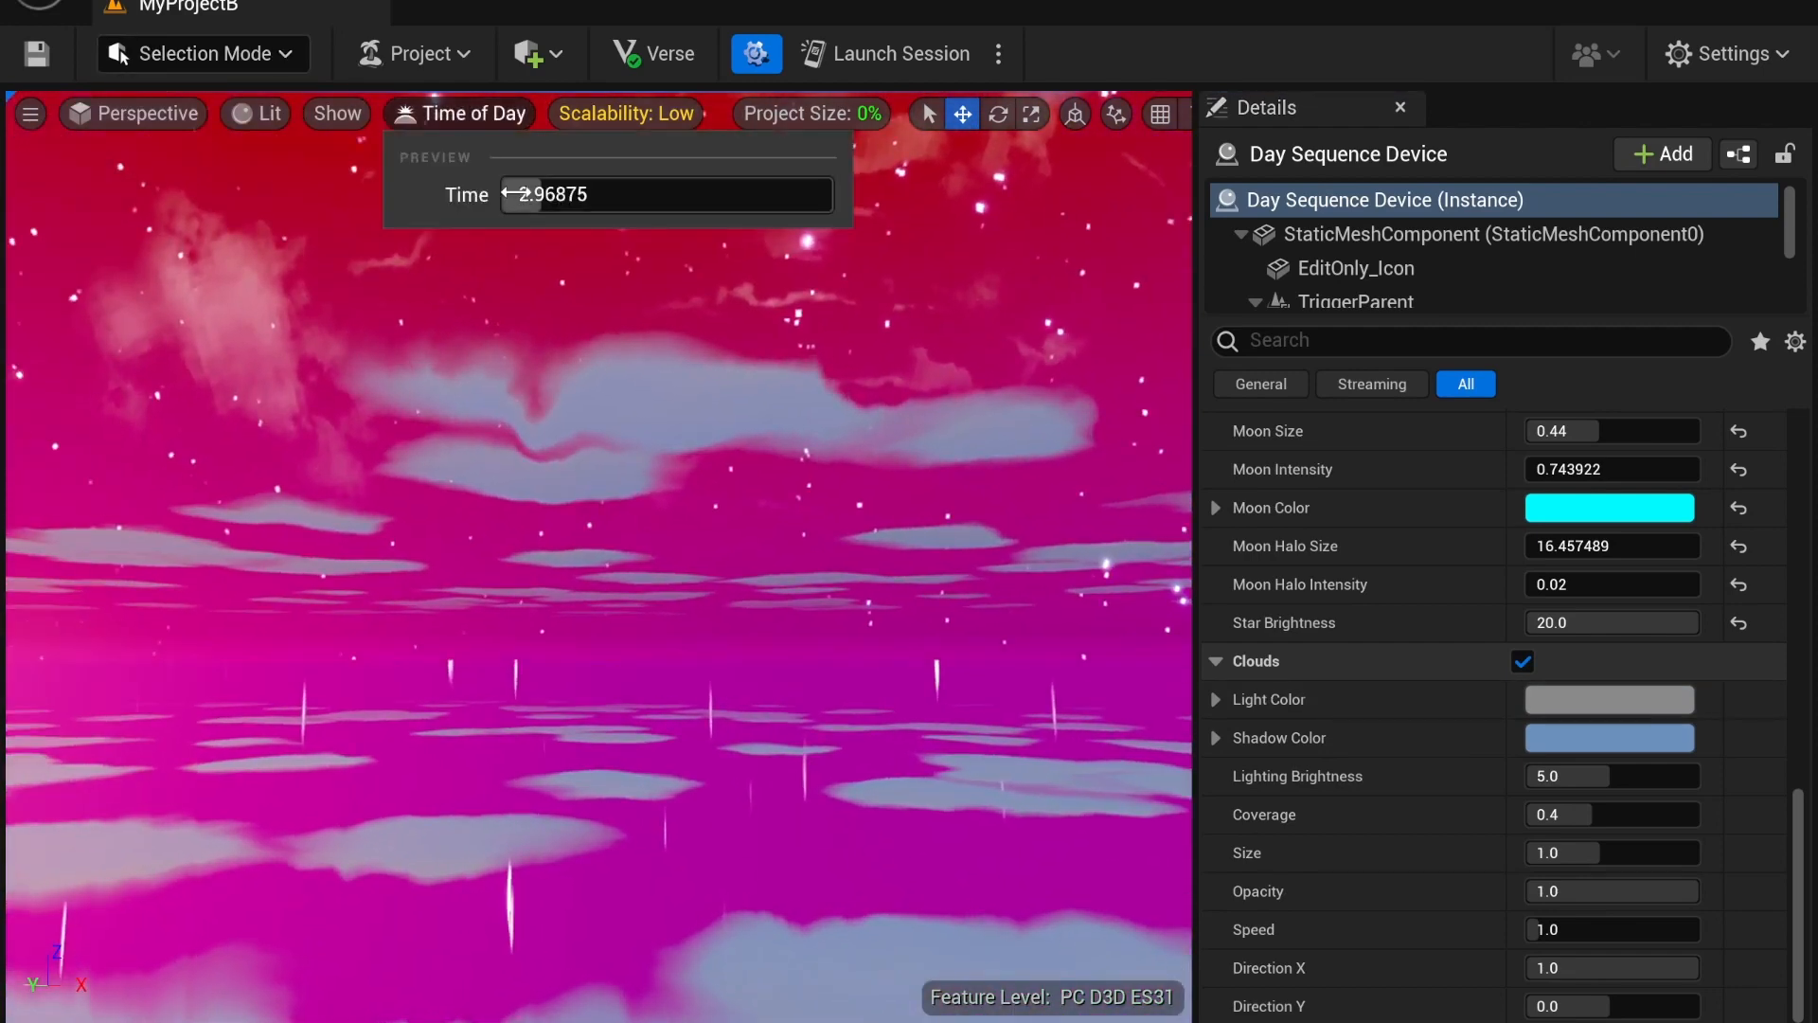
{"action": "mouse_move", "coordinate": [516, 194]}
{"action": "left_mouse_down"}
{"action": "mouse_move", "coordinate": [531, 194]}
{"action": "mouse_move", "coordinate": [504, 194]}
{"action": "left_mouse_up"}
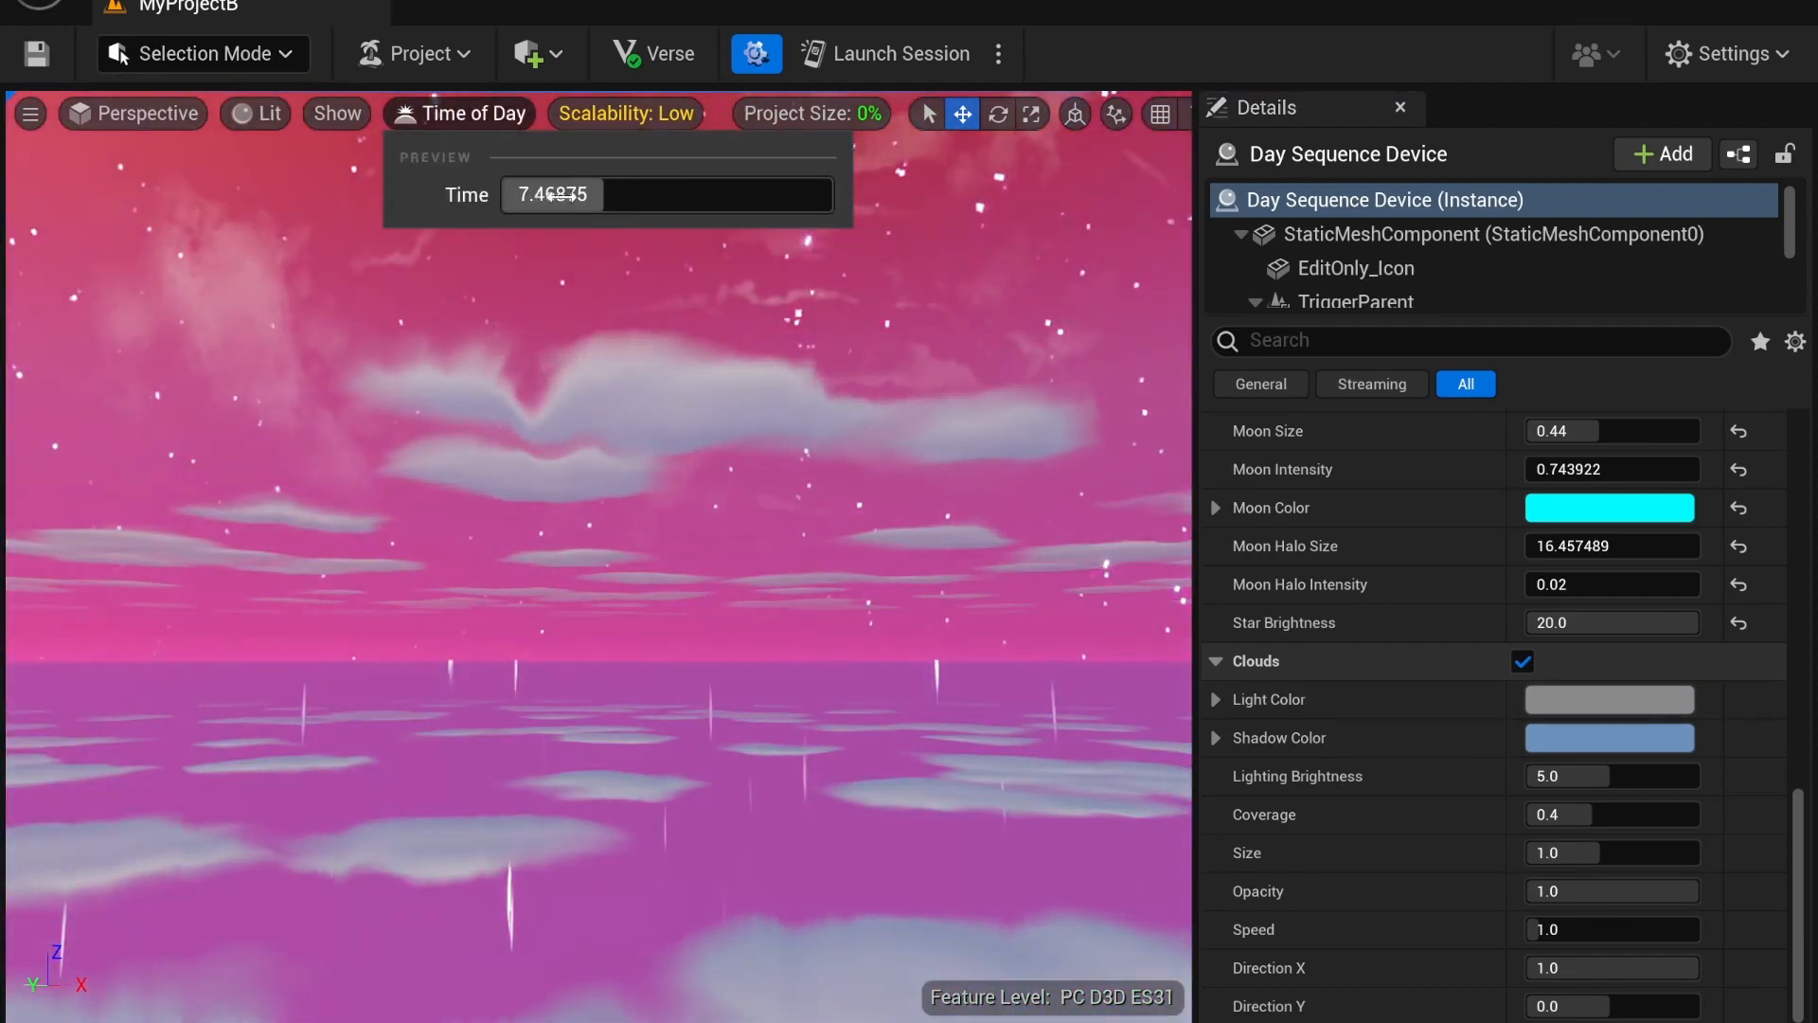
{"action": "right_click_drag", "start_coordinate": [476, 304], "coordinate": [325, 211]}
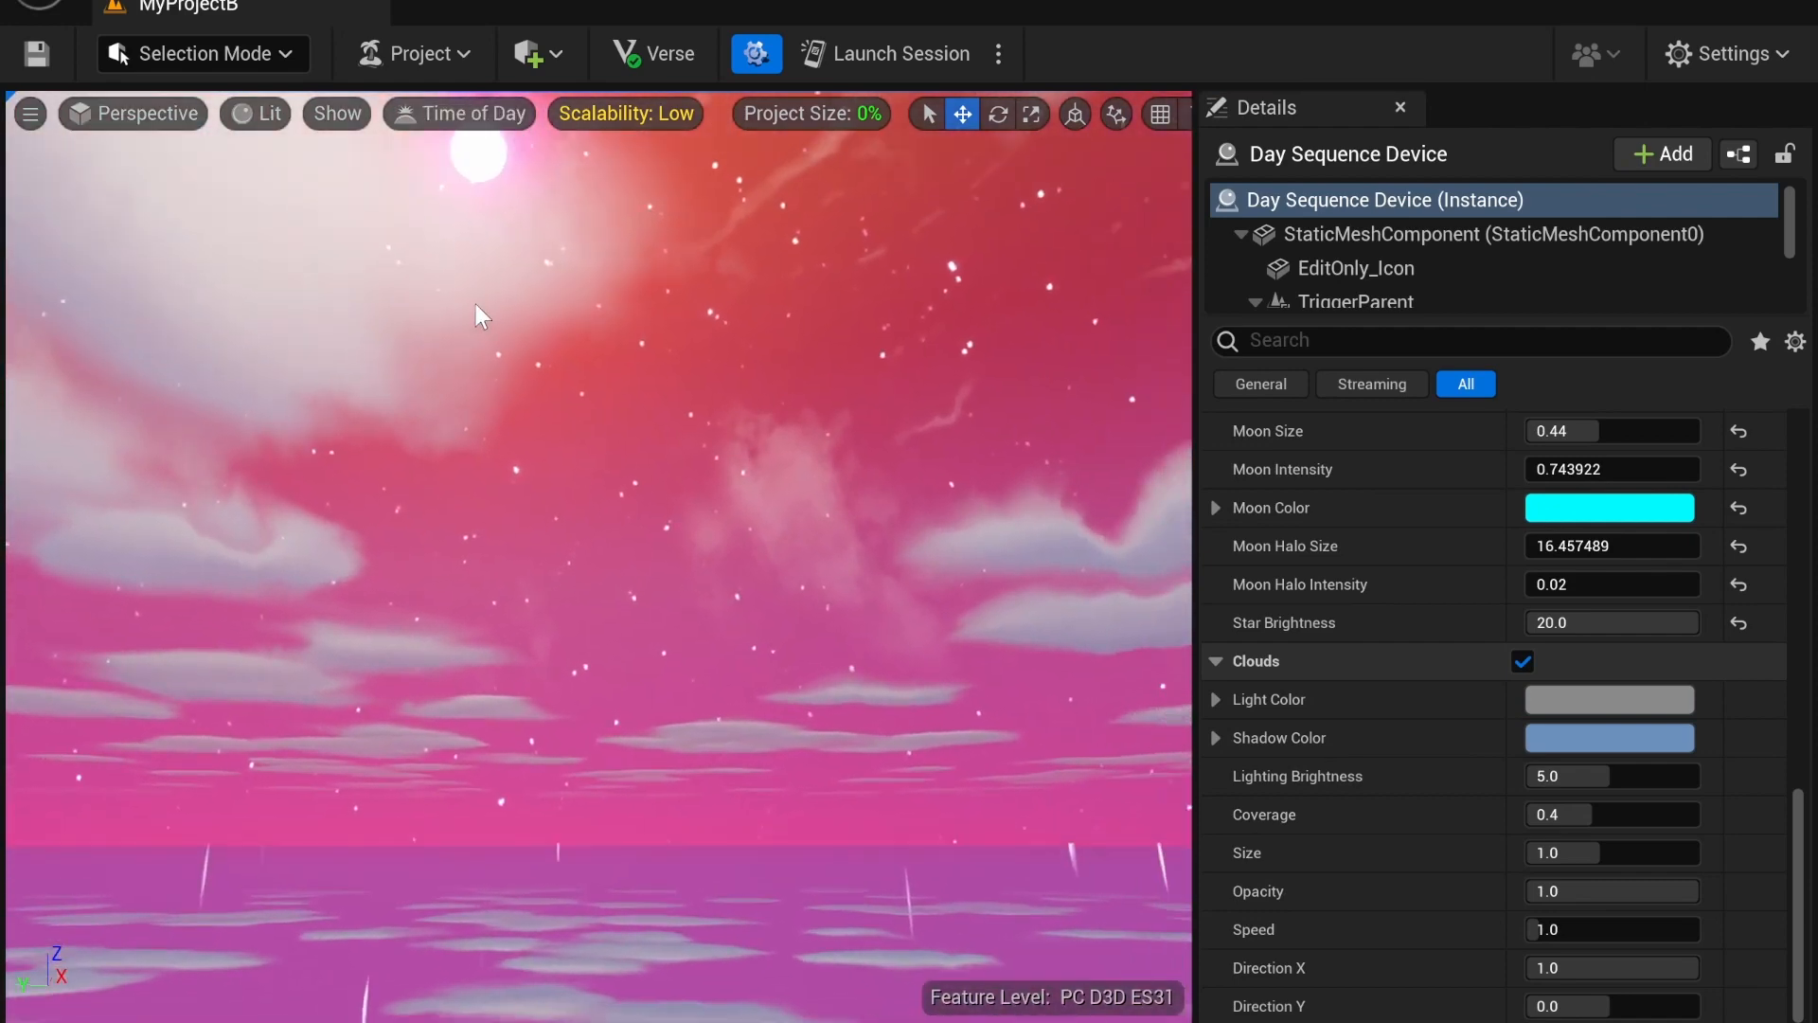
{"action": "left_click", "coordinate": [503, 112]}
{"action": "left_click_drag", "start_coordinate": [606, 194], "coordinate": [729, 195]}
{"action": "right_click_drag", "start_coordinate": [474, 502], "coordinate": [480, 576]}
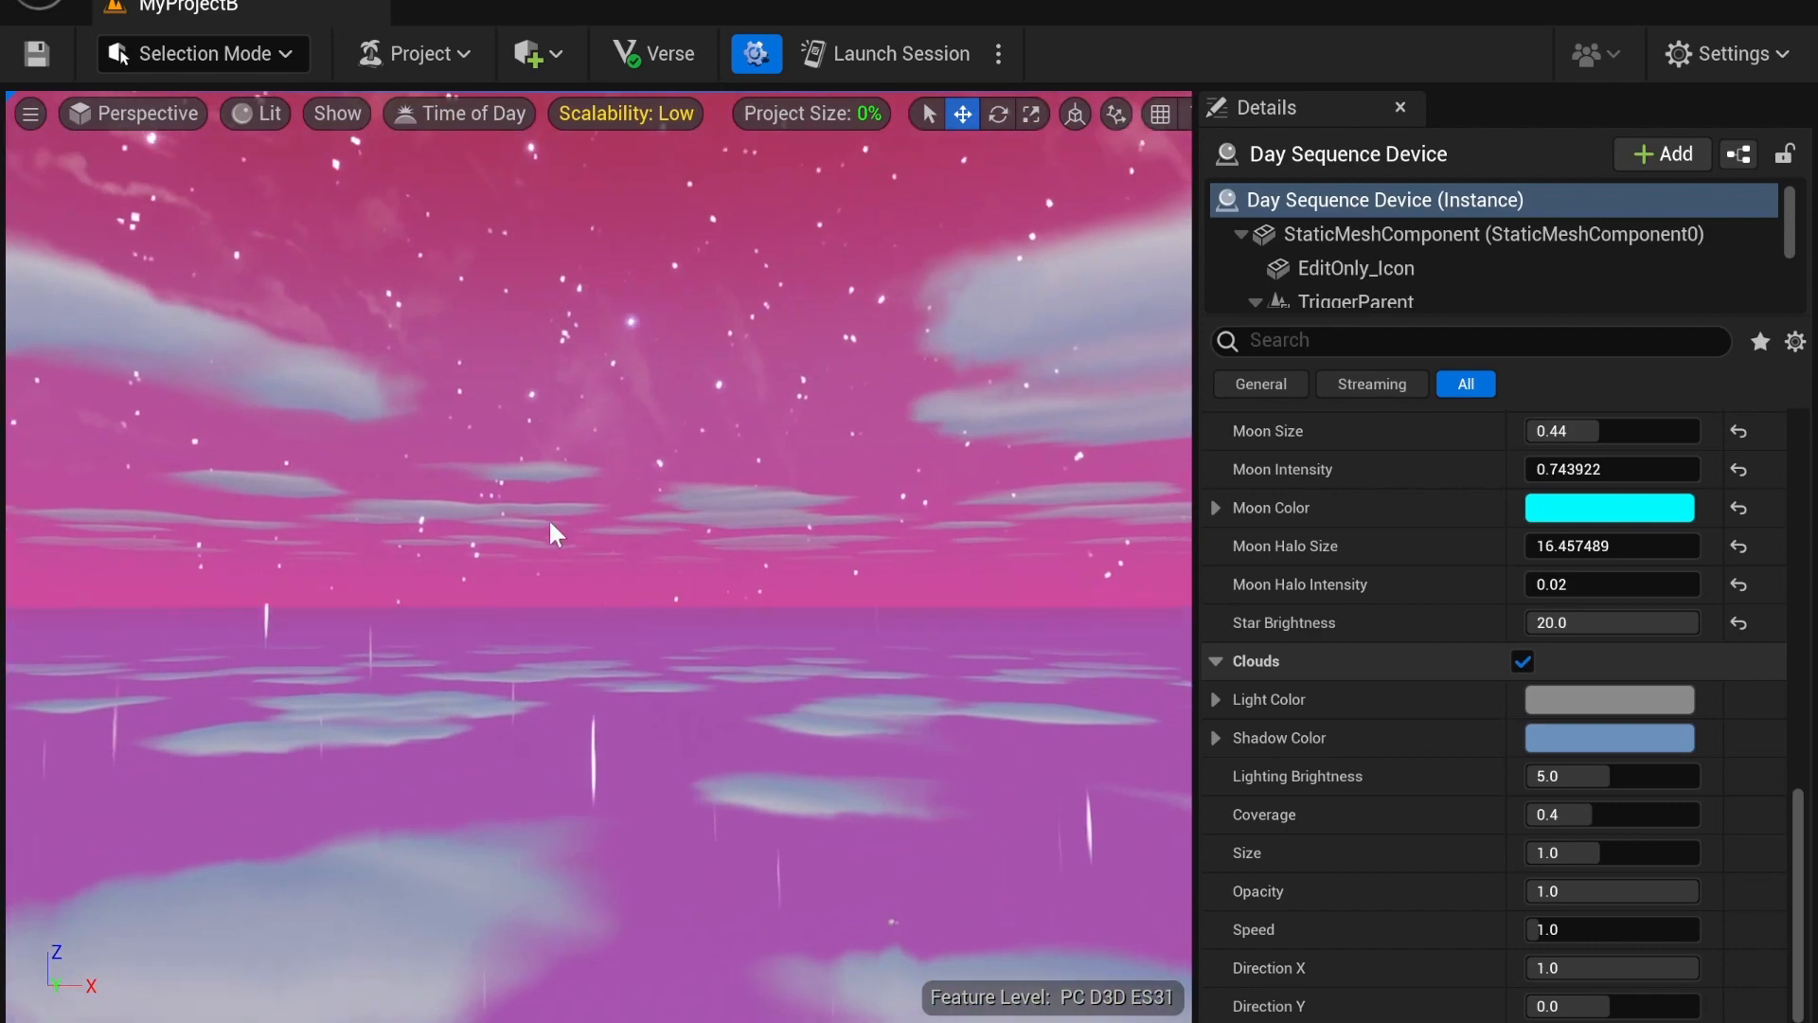
{"action": "right_click_drag", "start_coordinate": [548, 519], "coordinate": [686, 543]}
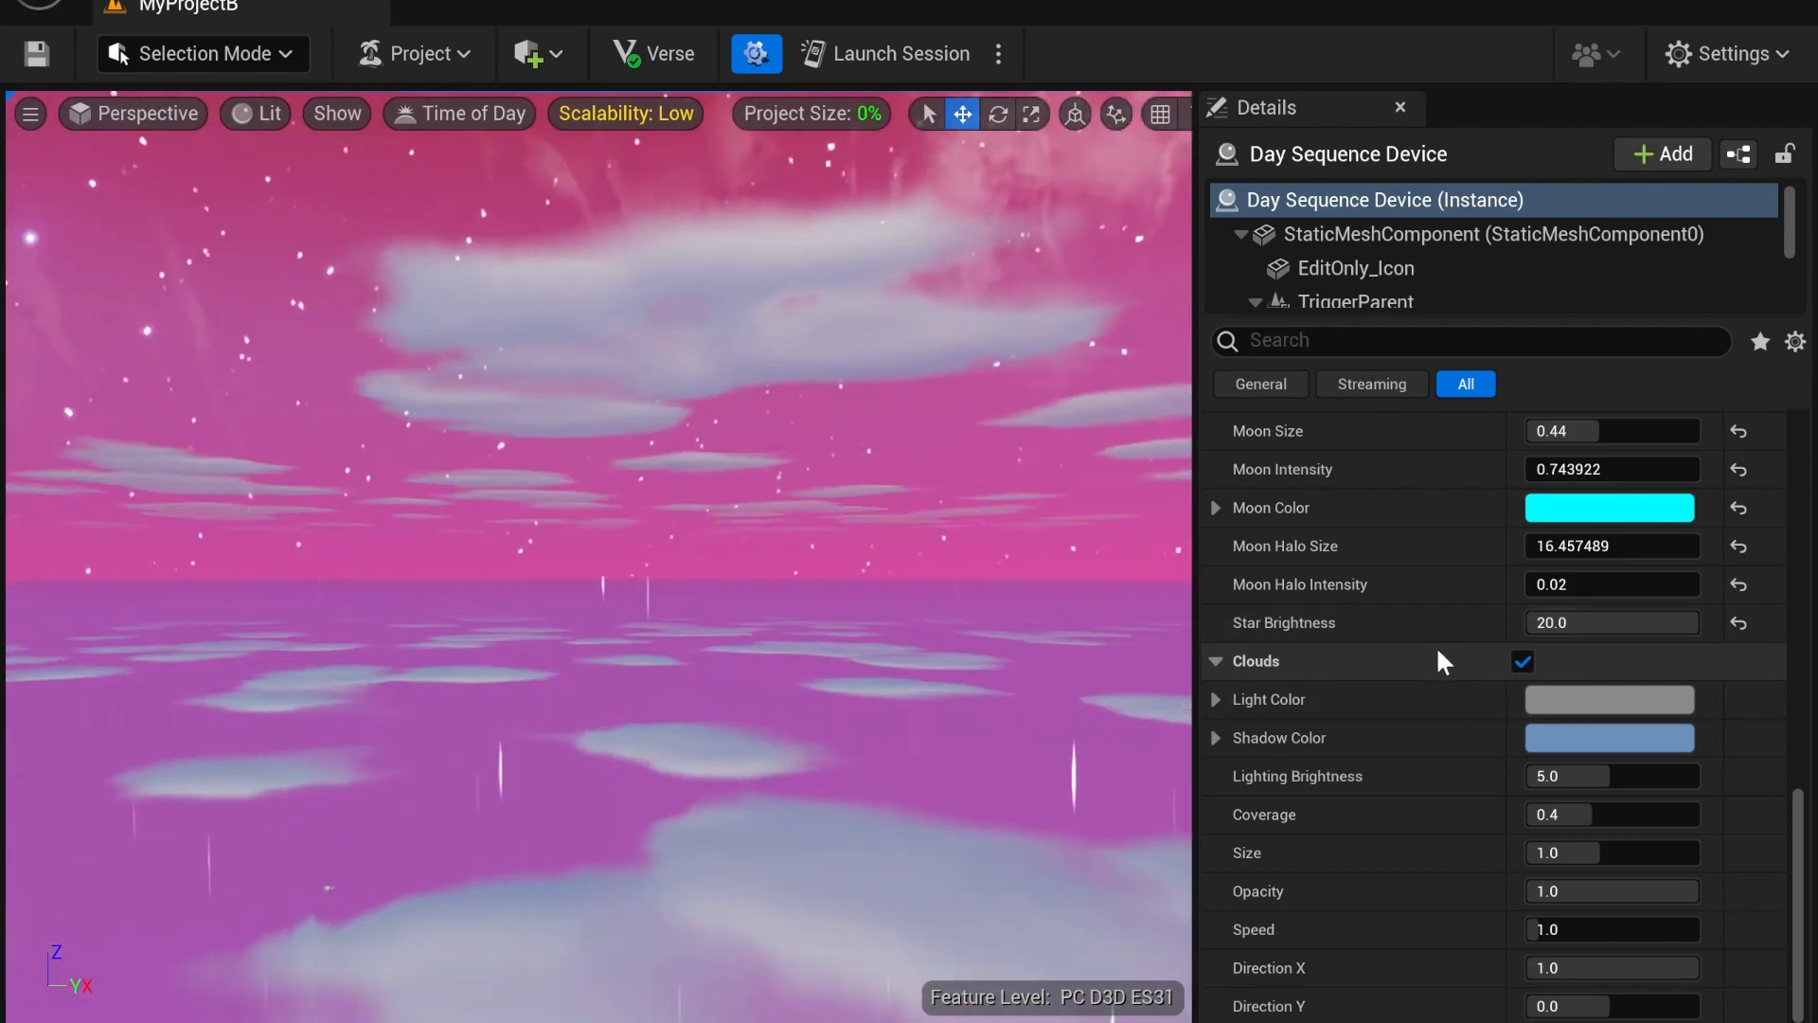
Set the star brightness to 0
{"action": "scroll", "coordinate": [1495, 815], "scroll_direction": "up", "scroll_amount": 1}
{"action": "scroll", "coordinate": [1594, 838], "scroll_direction": "down", "scroll_amount": 1}
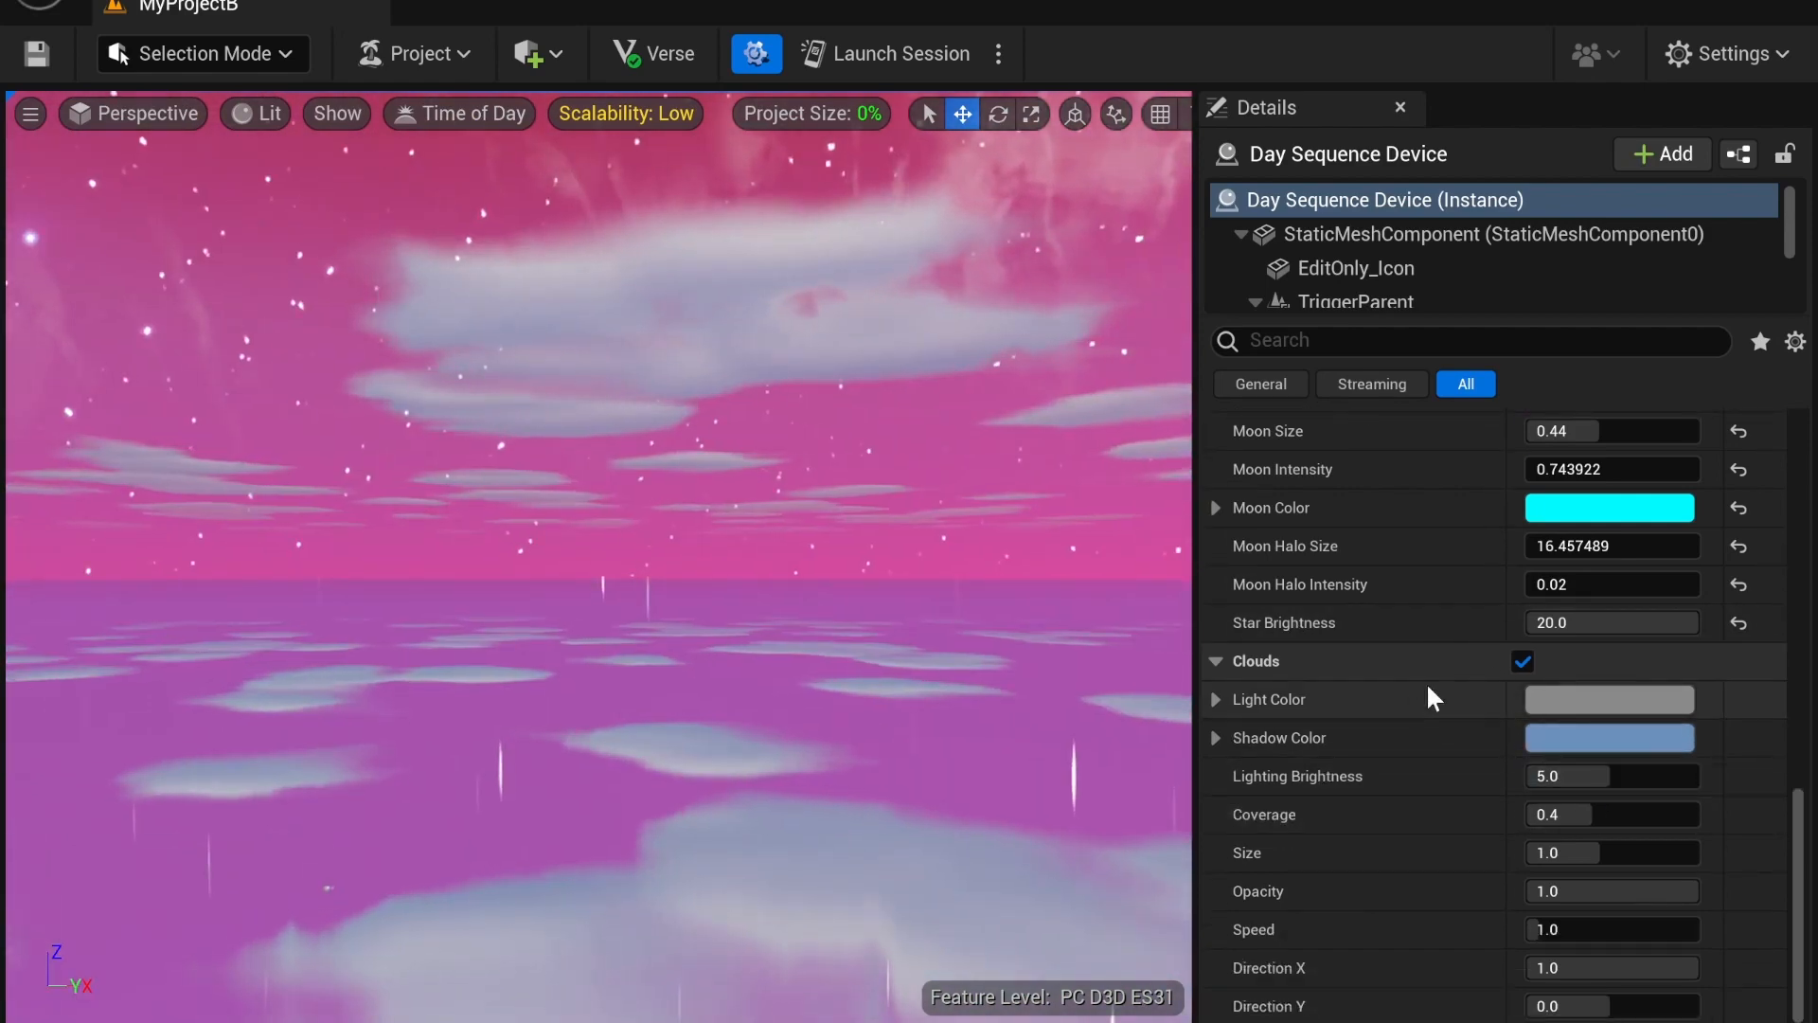
{"action": "left_click", "coordinate": [1610, 622]}
{"action": "type", "text": "0"}
{"action": "key", "text": "Return"}
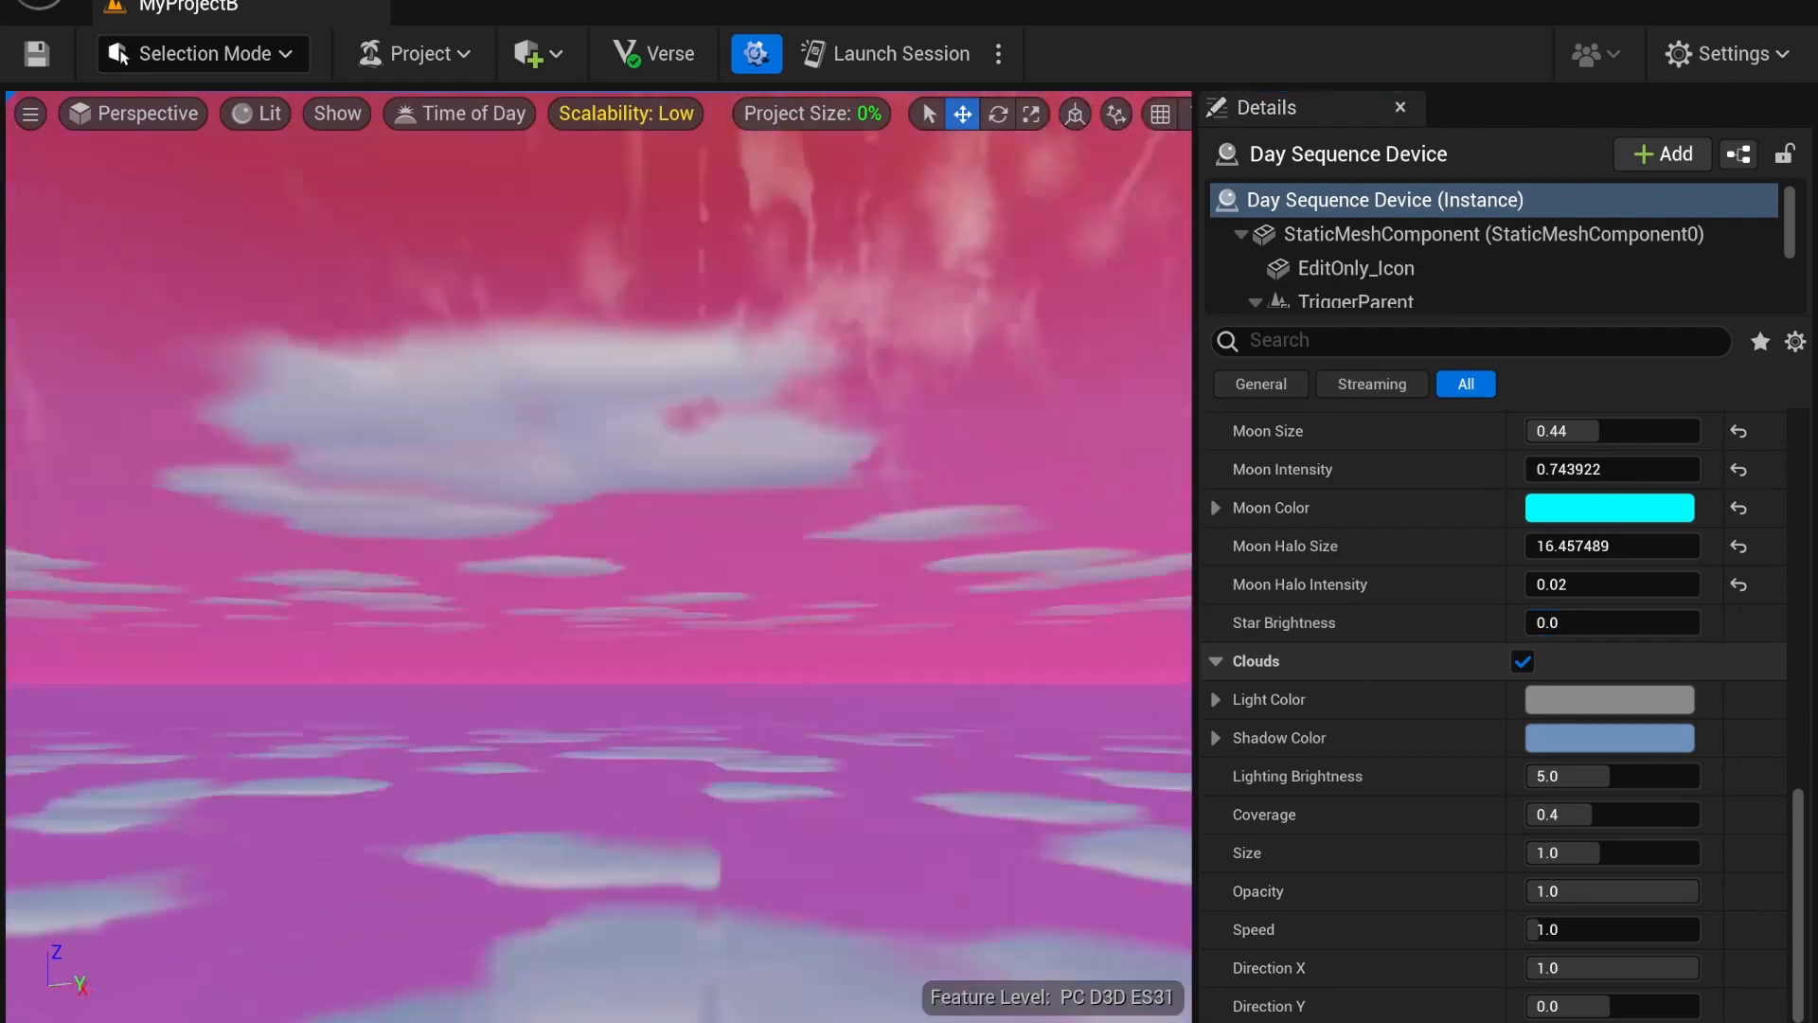
Change the clouds' light color to a fully saturated dark red (sRGB 8A0000)
{"action": "mouse_move", "coordinate": [611, 445]}
{"action": "right_mouse_down"}
{"action": "mouse_move", "coordinate": [606, 341]}
{"action": "mouse_move", "coordinate": [611, 445]}
{"action": "right_mouse_up"}
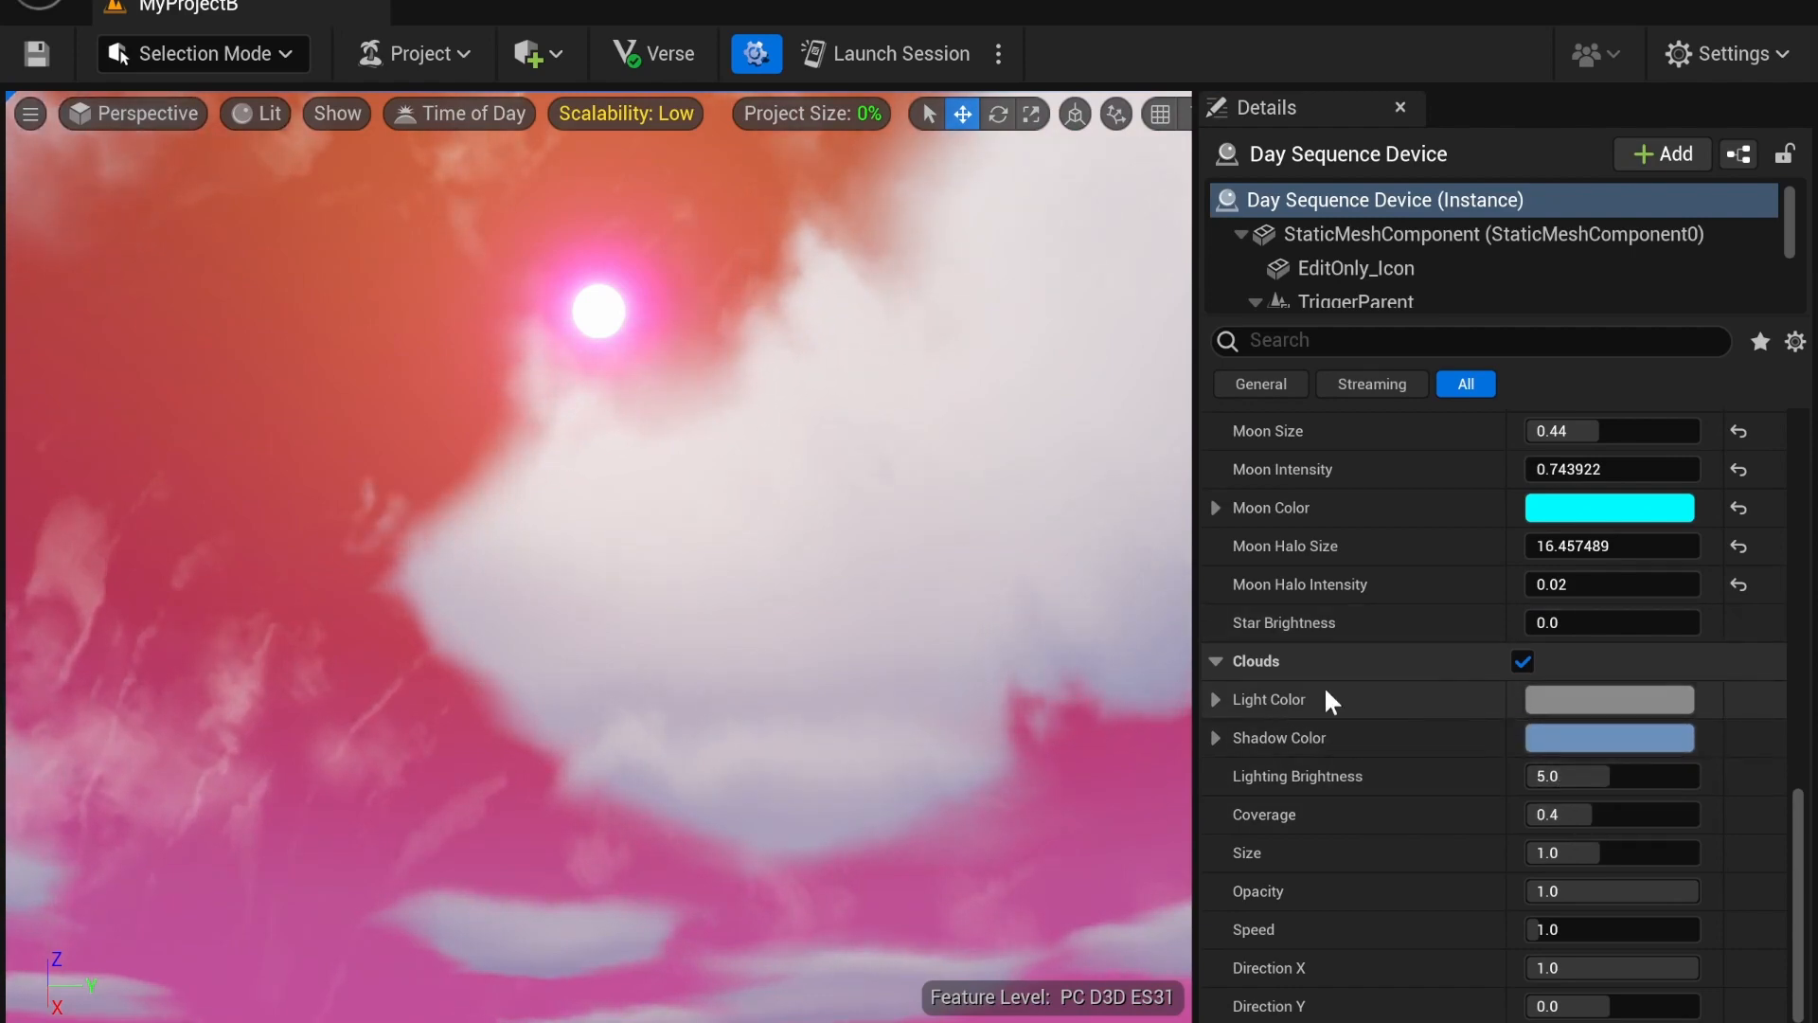
{"action": "right_click_drag", "start_coordinate": [947, 568], "coordinate": [985, 729]}
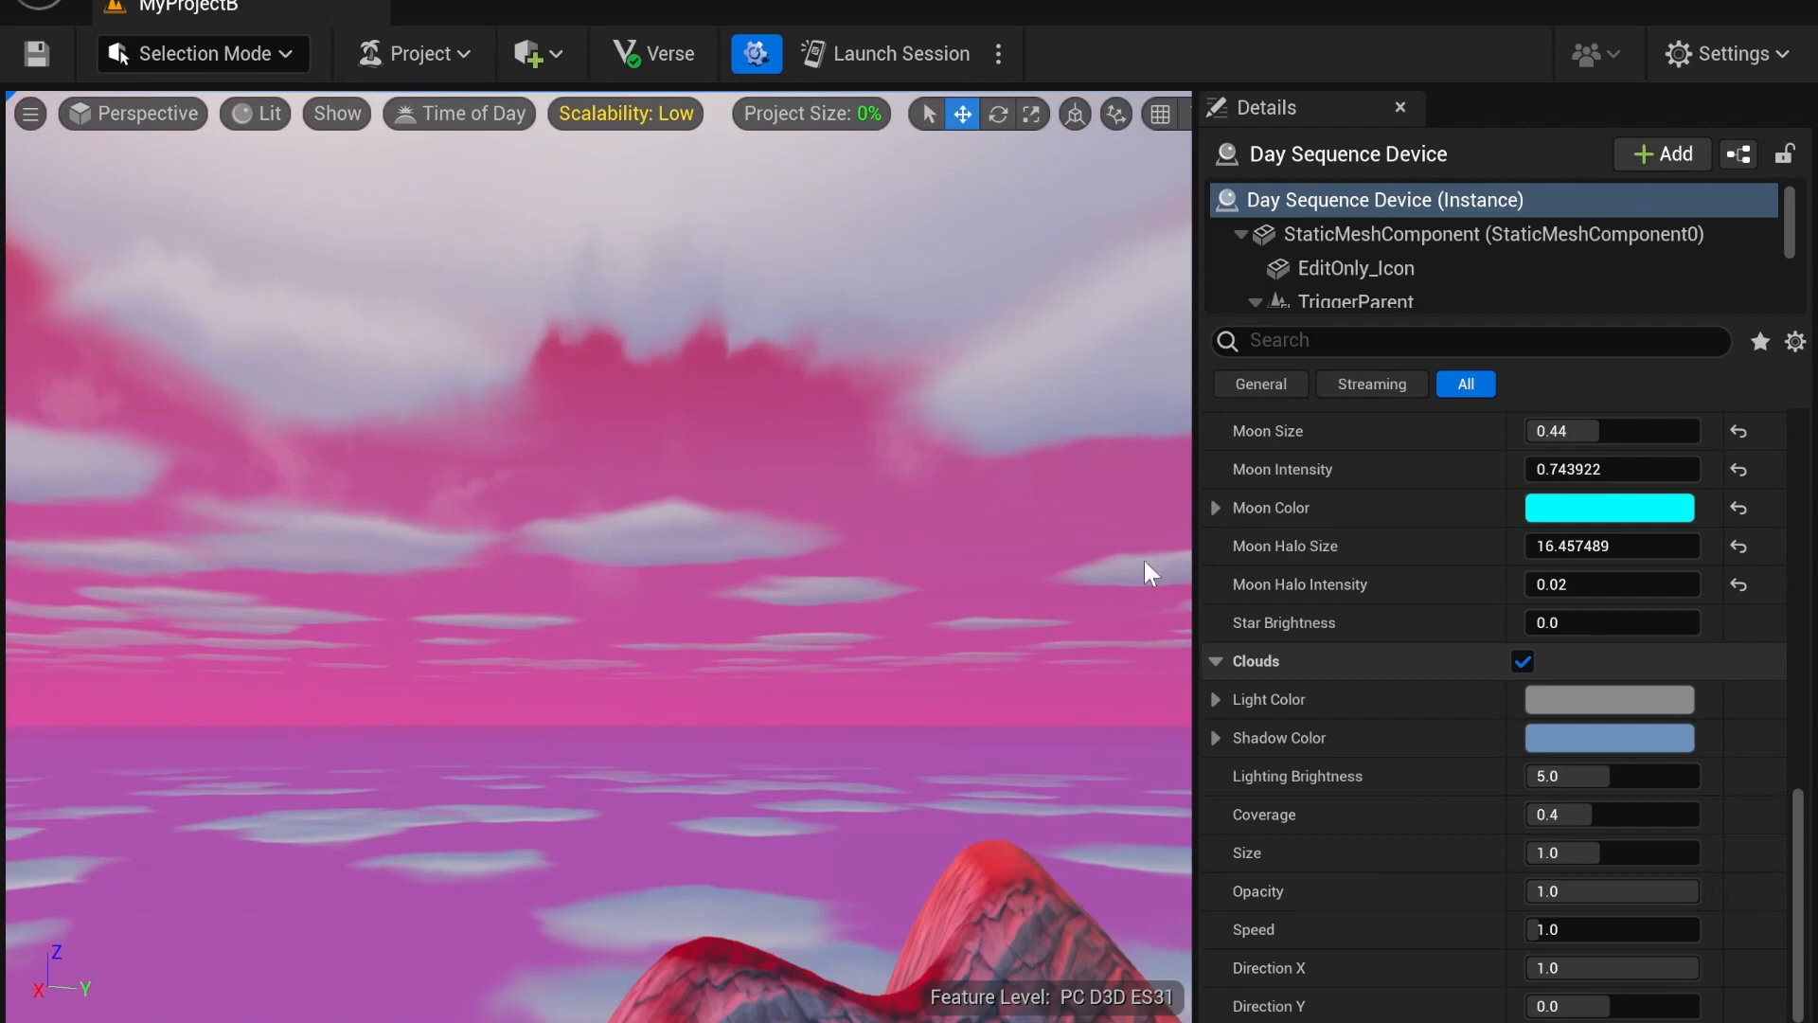
{"action": "left_click", "coordinate": [1589, 699]}
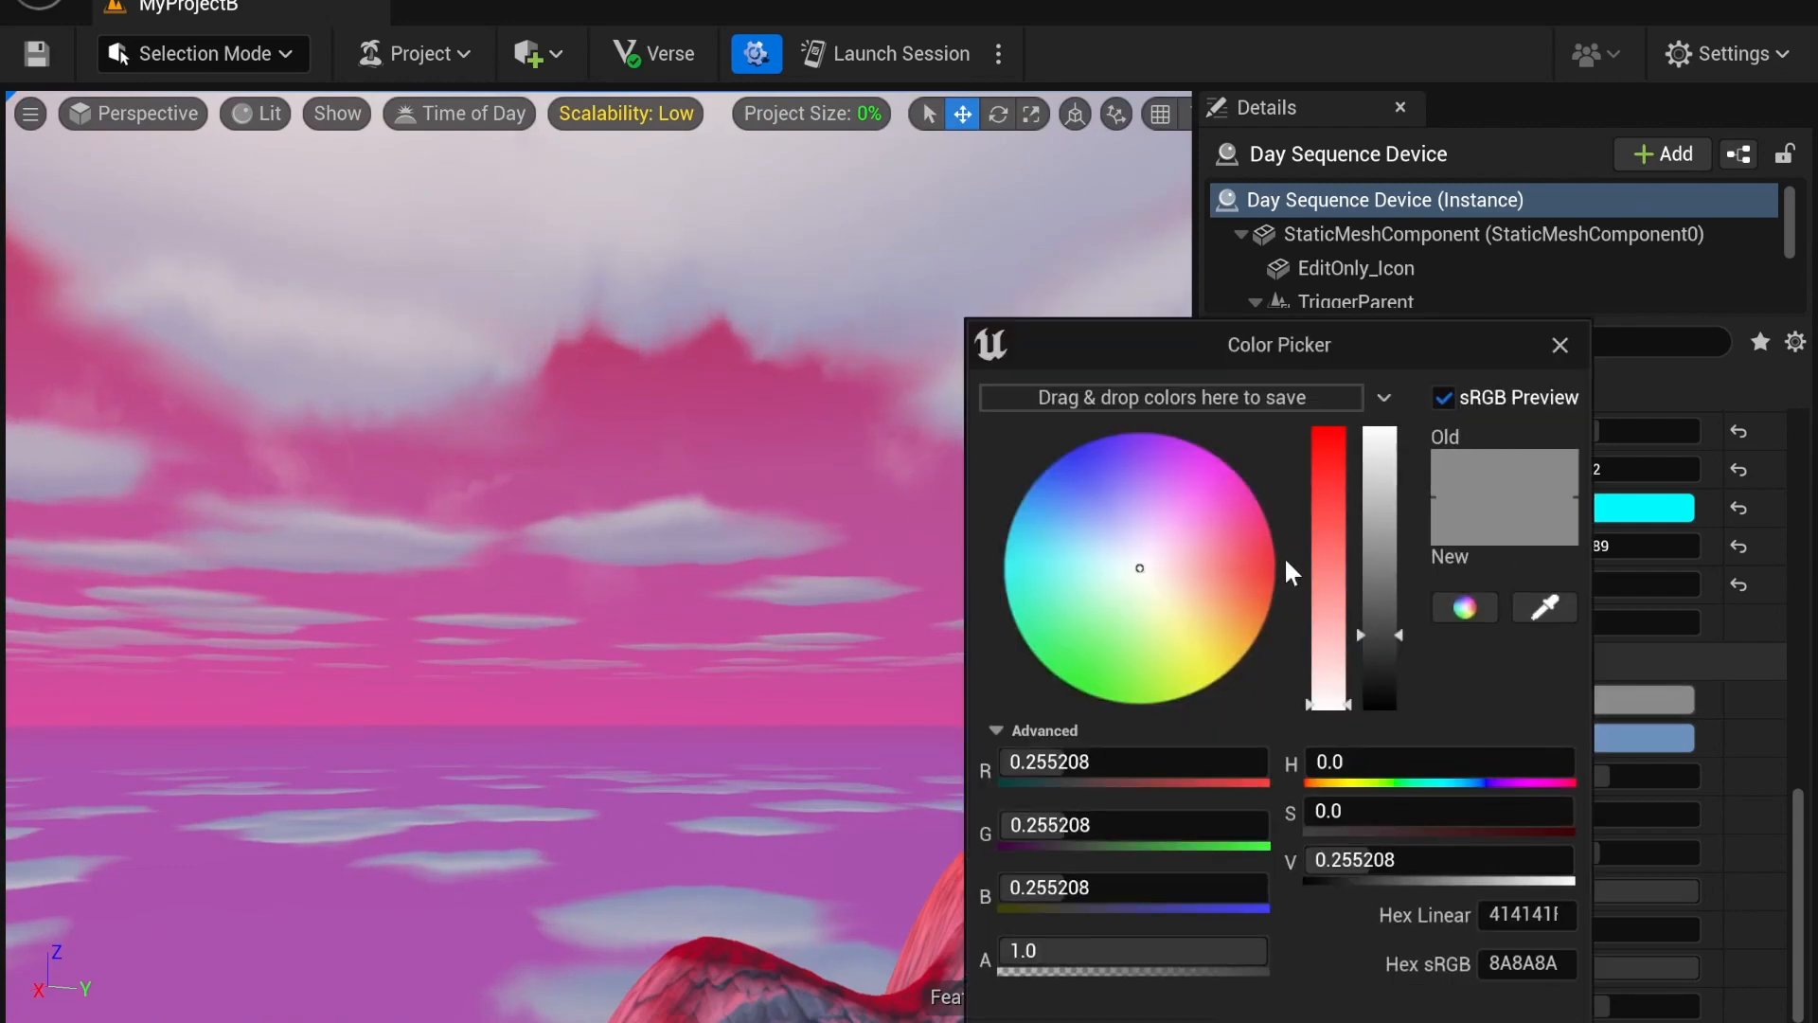
{"action": "left_click_drag", "start_coordinate": [1334, 557], "coordinate": [1335, 407]}
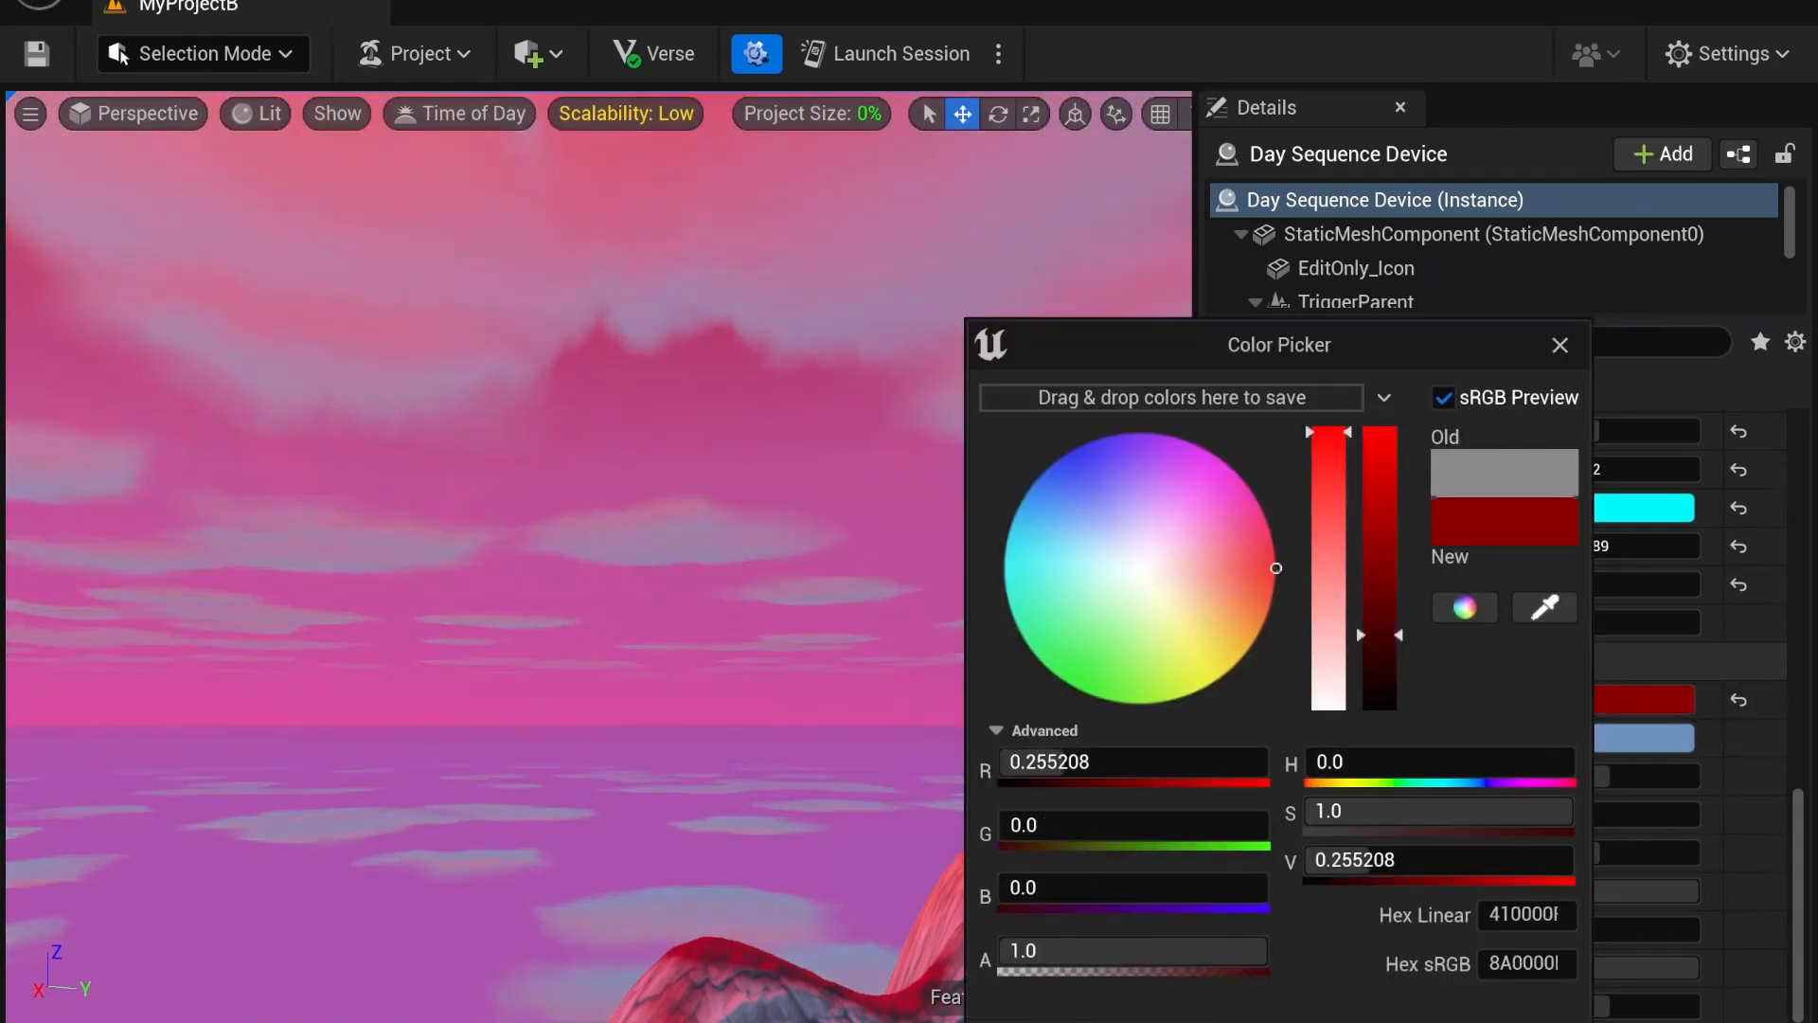
{"action": "left_click", "coordinate": [1363, 1020]}
{"action": "right_click_drag", "start_coordinate": [623, 400], "coordinate": [771, 573]}
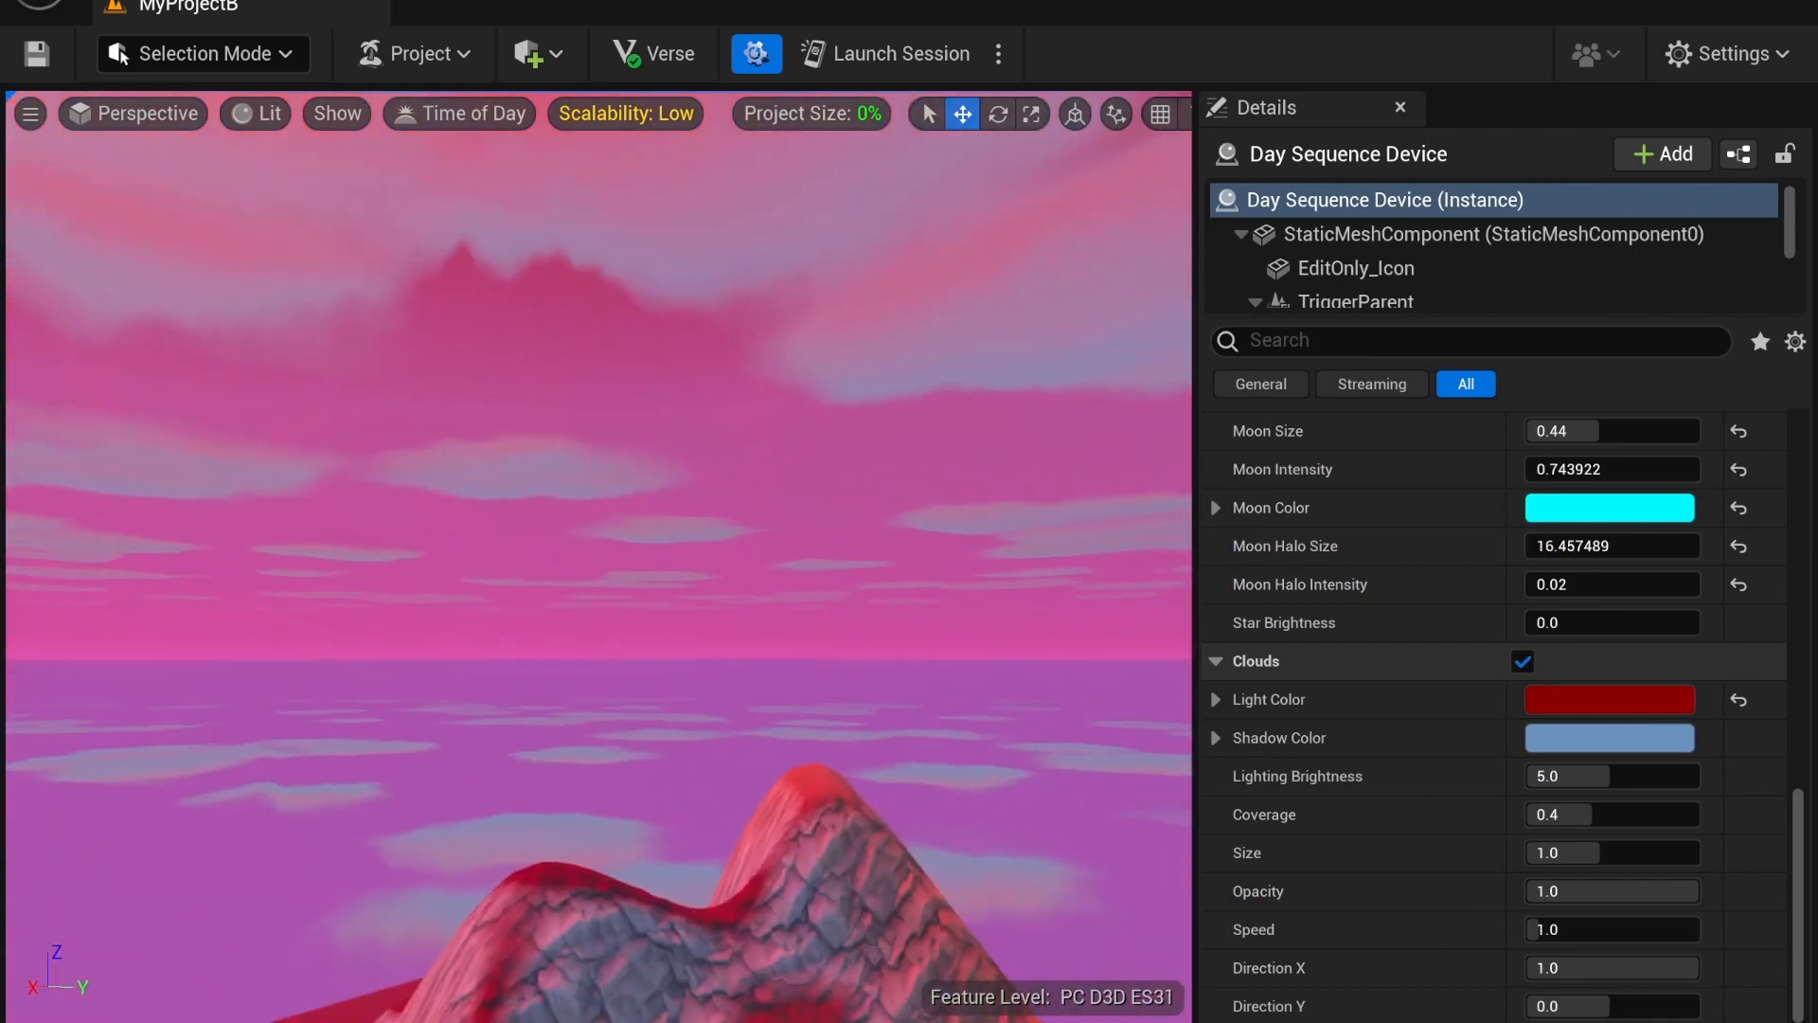
Try light blue and white as the clouds' shadow color, ending with a vivid purple (sRGB 9D00FF)
{"action": "left_click", "coordinate": [1544, 737]}
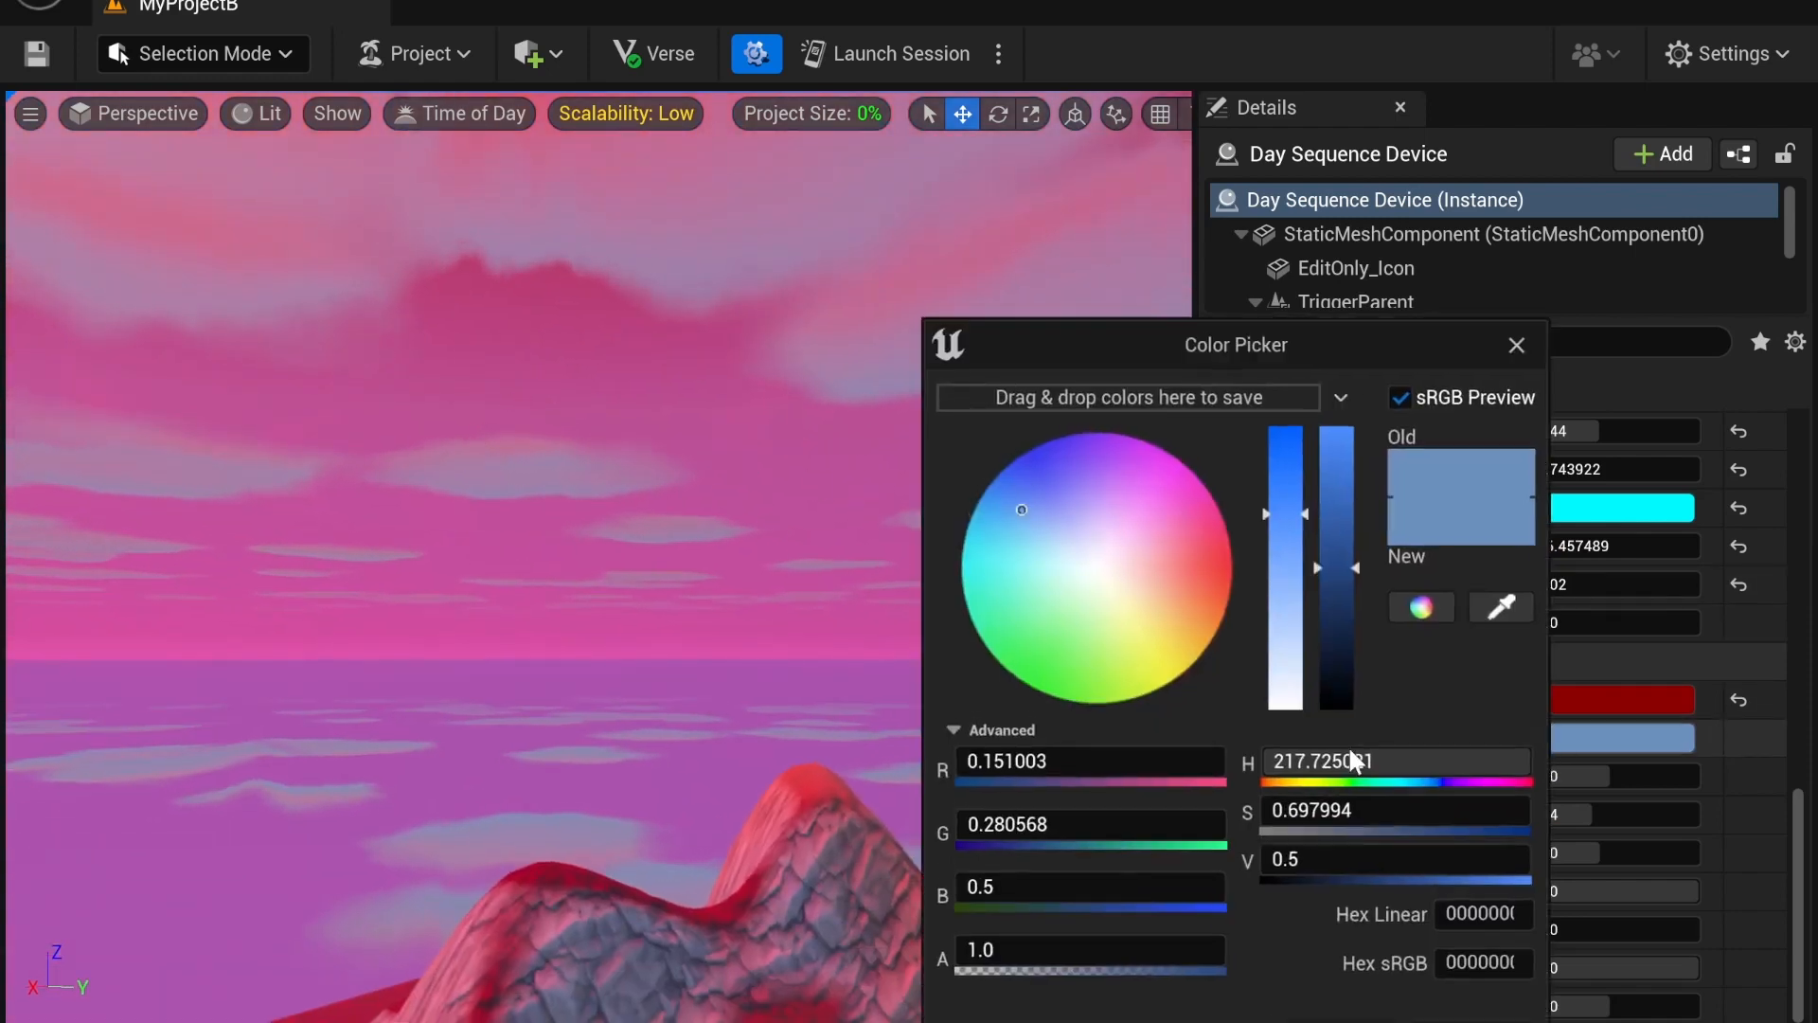
{"action": "left_click_drag", "start_coordinate": [1347, 569], "coordinate": [1334, 428]}
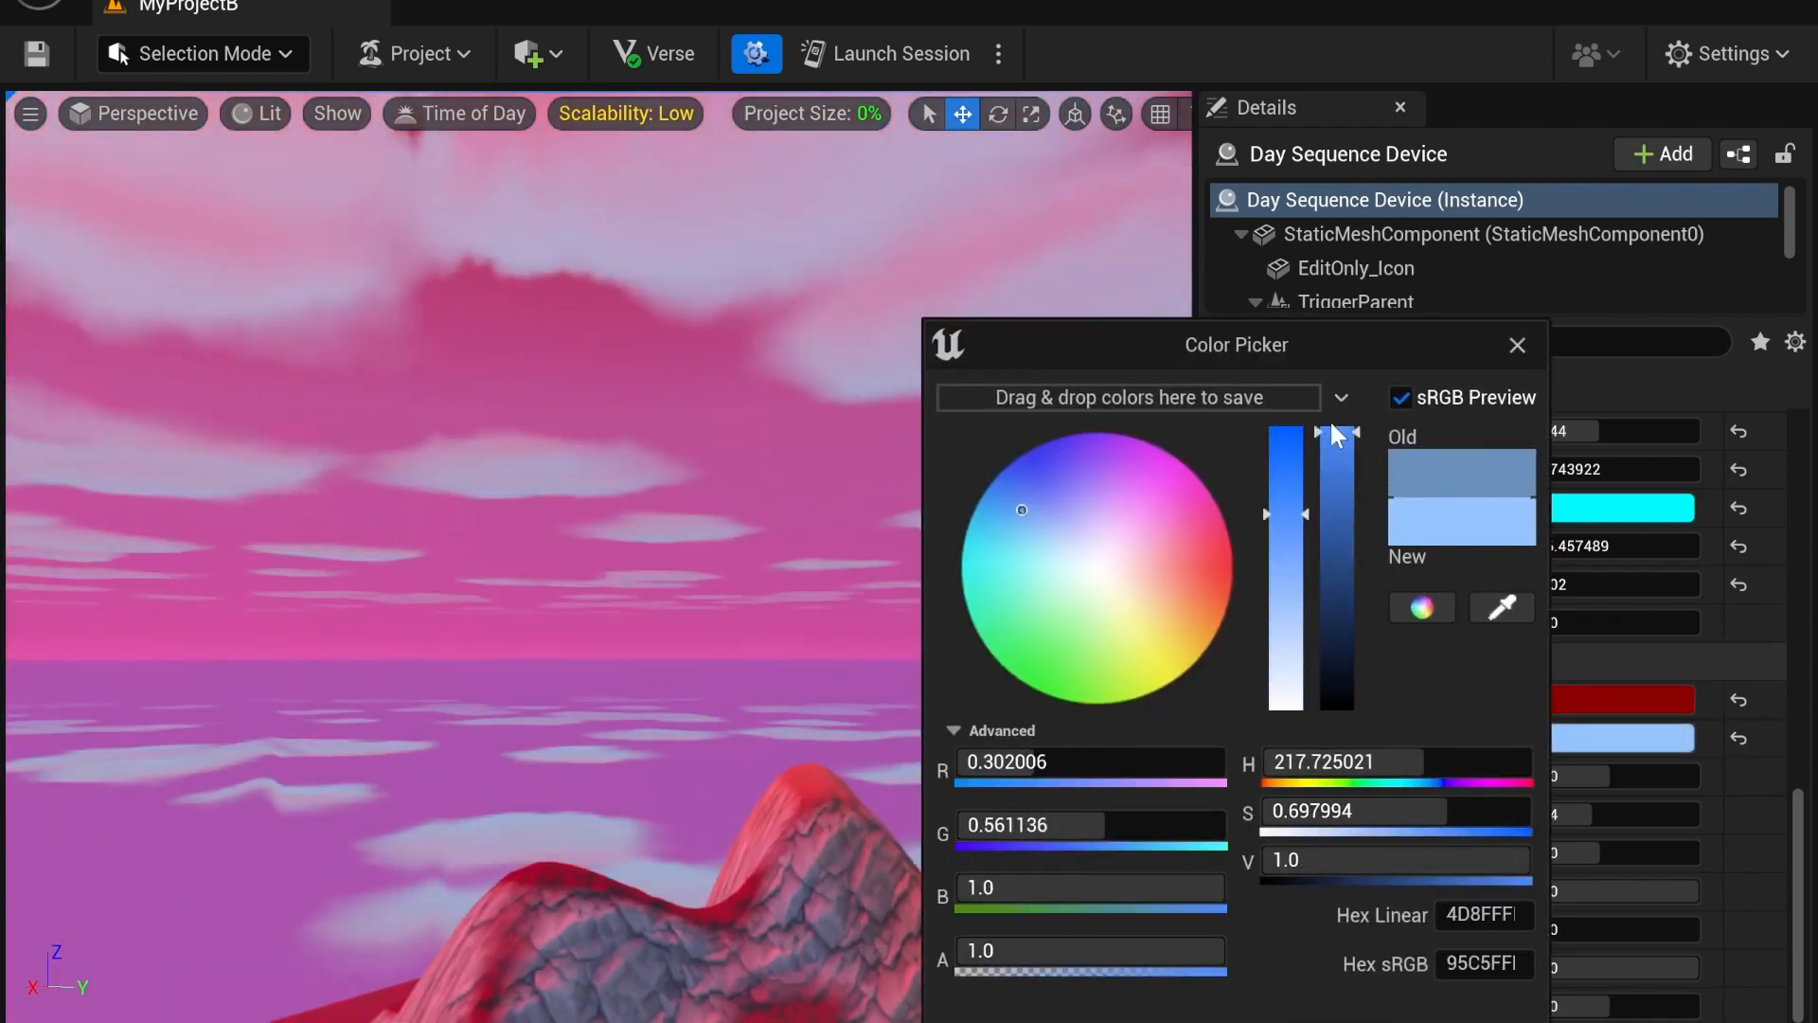
{"action": "left_click_drag", "start_coordinate": [1272, 507], "coordinate": [1283, 812]}
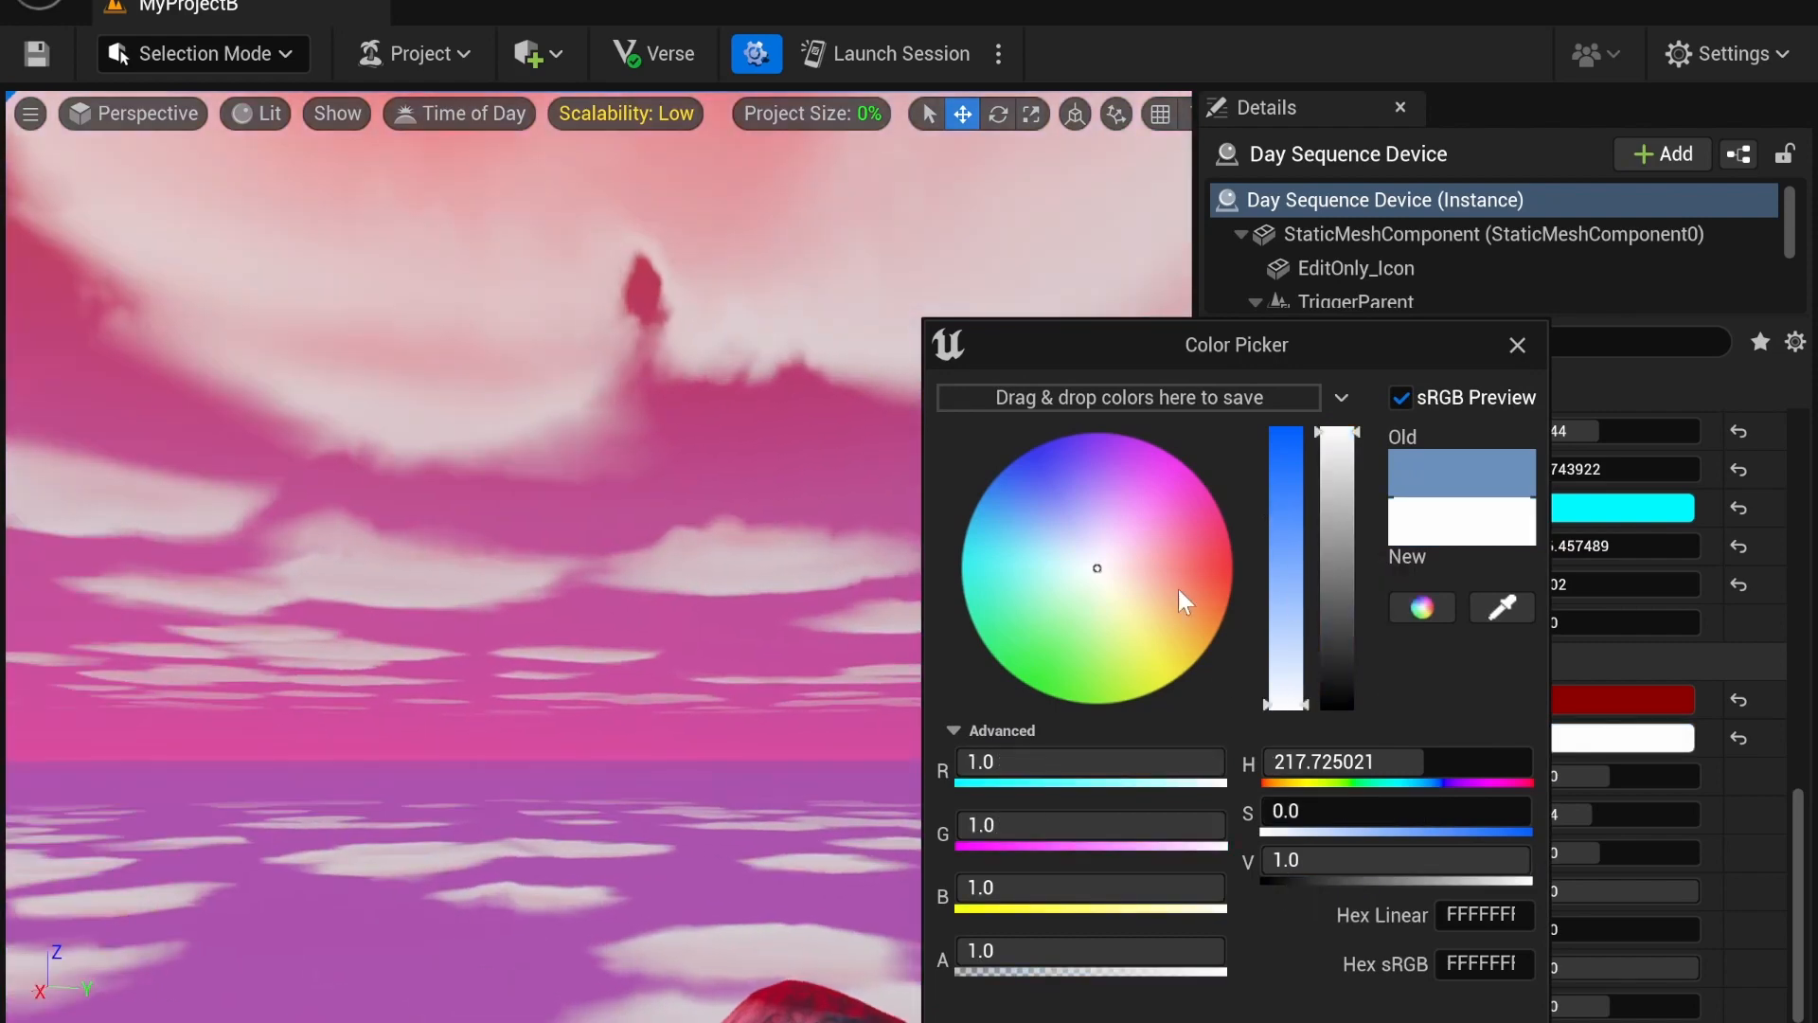
{"action": "left_click_drag", "start_coordinate": [1182, 598], "coordinate": [1068, 405]}
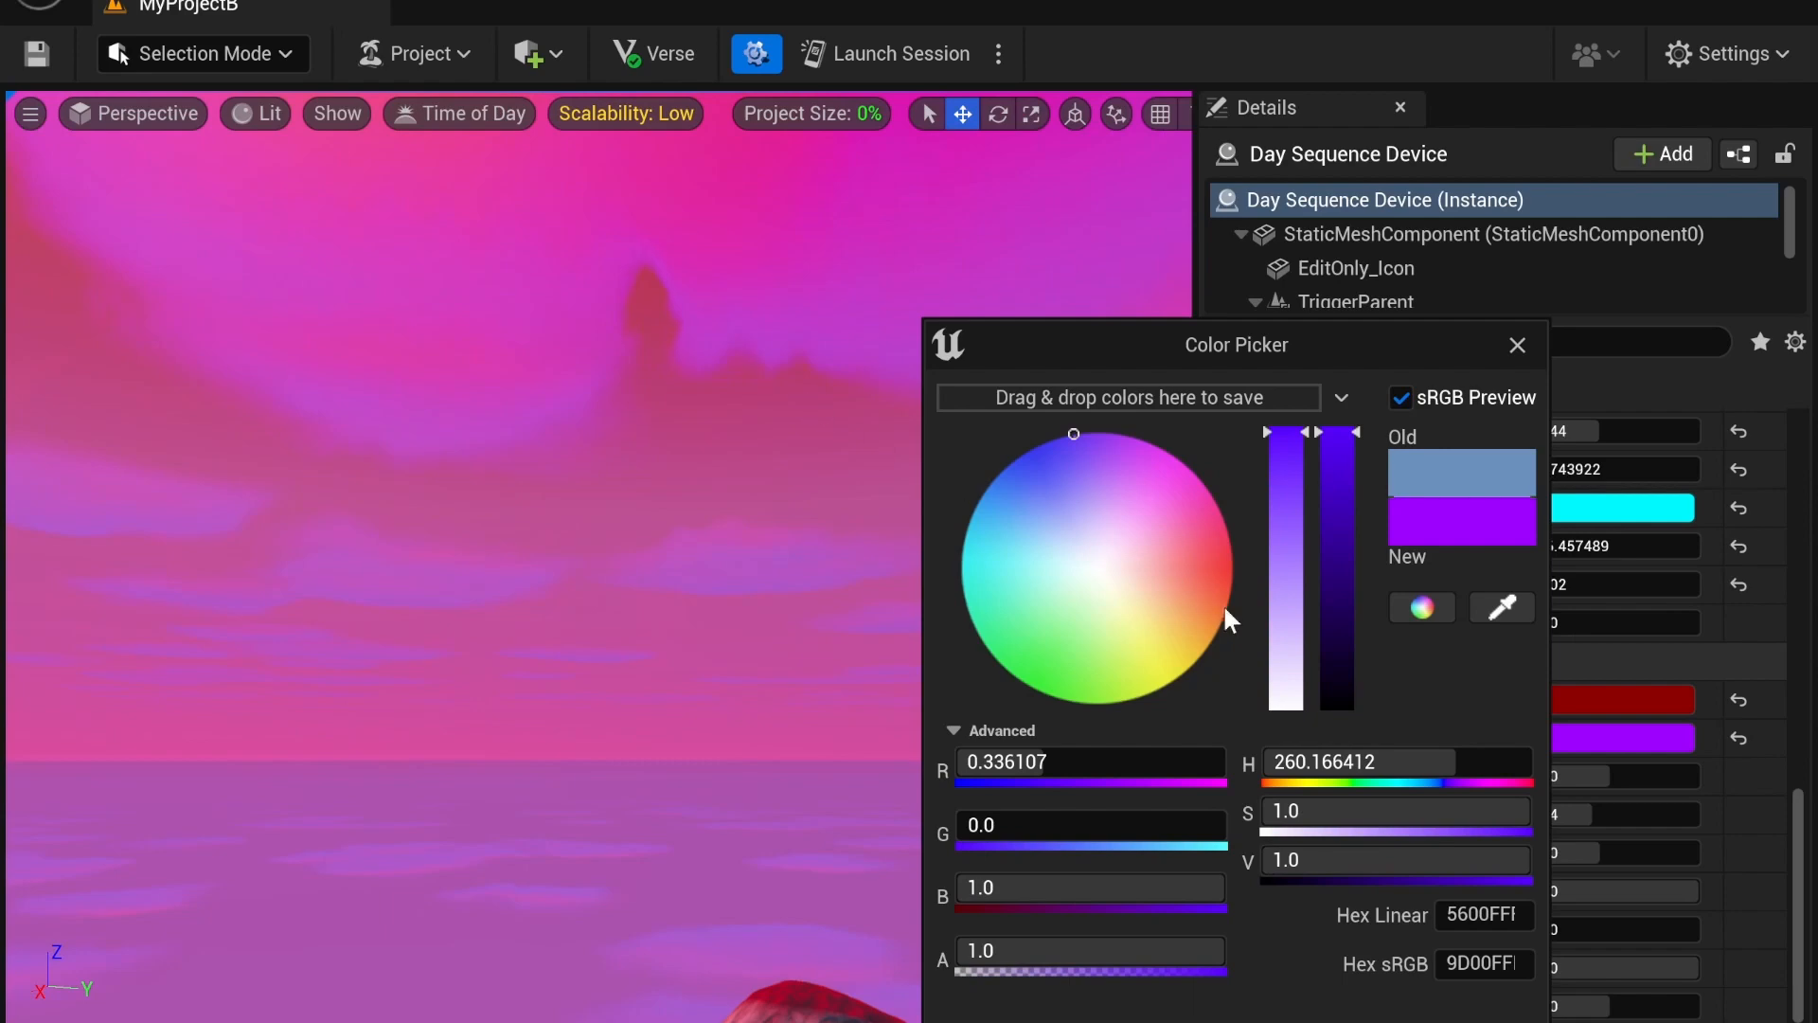
{"action": "mouse_move", "coordinate": [698, 429]}
{"action": "right_mouse_down"}
{"action": "mouse_move", "coordinate": [696, 312]}
{"action": "mouse_move", "coordinate": [698, 429]}
{"action": "right_mouse_up"}
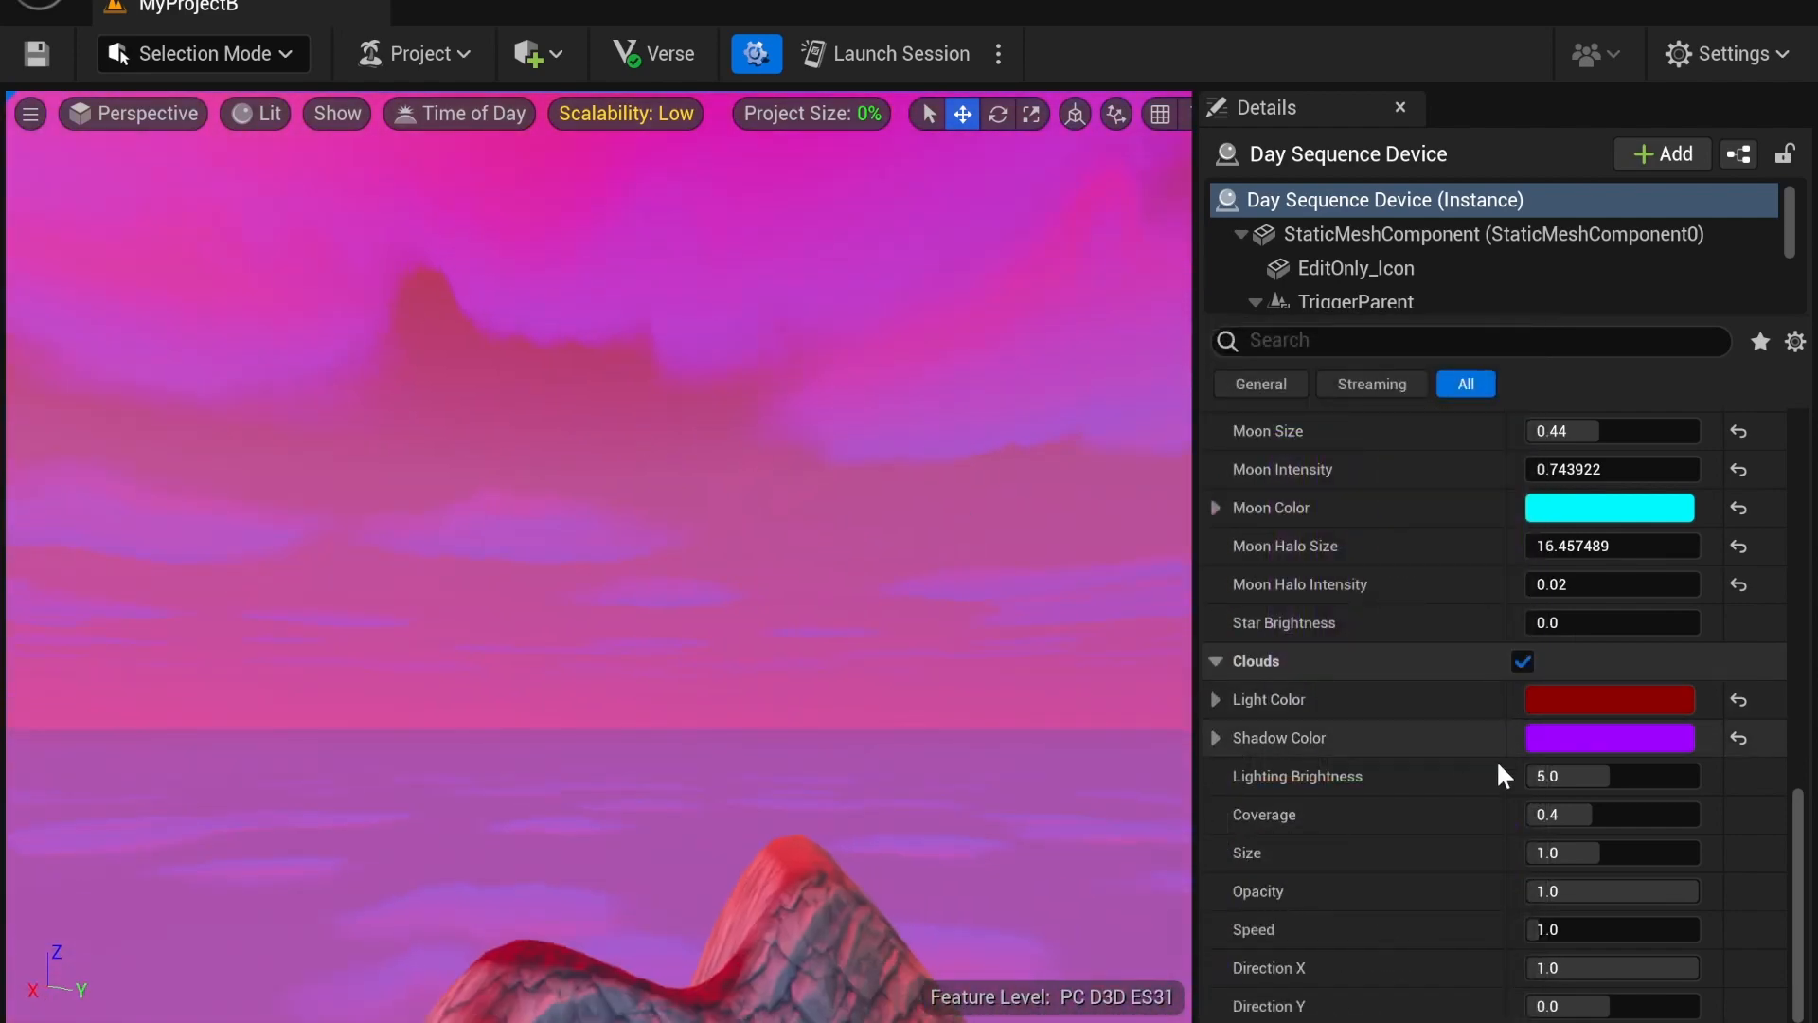
Raise the clouds' lighting brightness to 10, try a coverage of 0.98, and bring the coverage down to 0.652
{"action": "left_click_drag", "start_coordinate": [1610, 776], "coordinate": [1700, 775]}
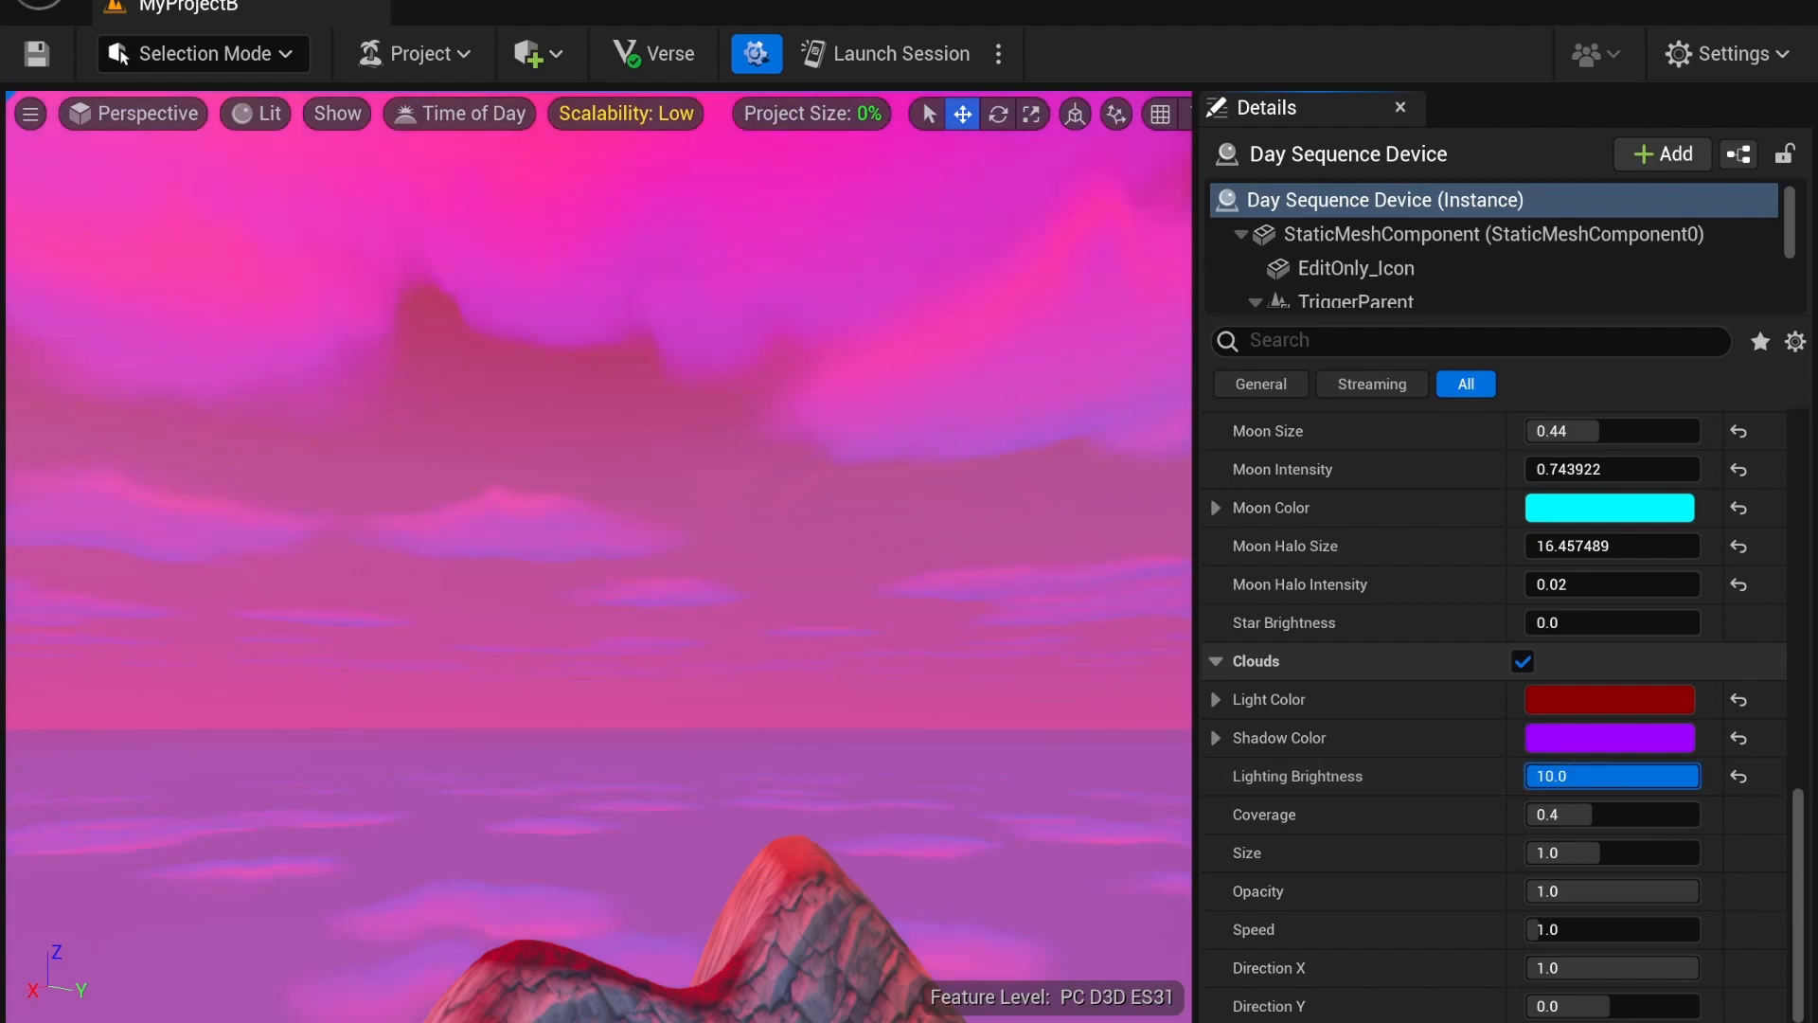
{"action": "right_click_drag", "start_coordinate": [853, 587], "coordinate": [791, 585]}
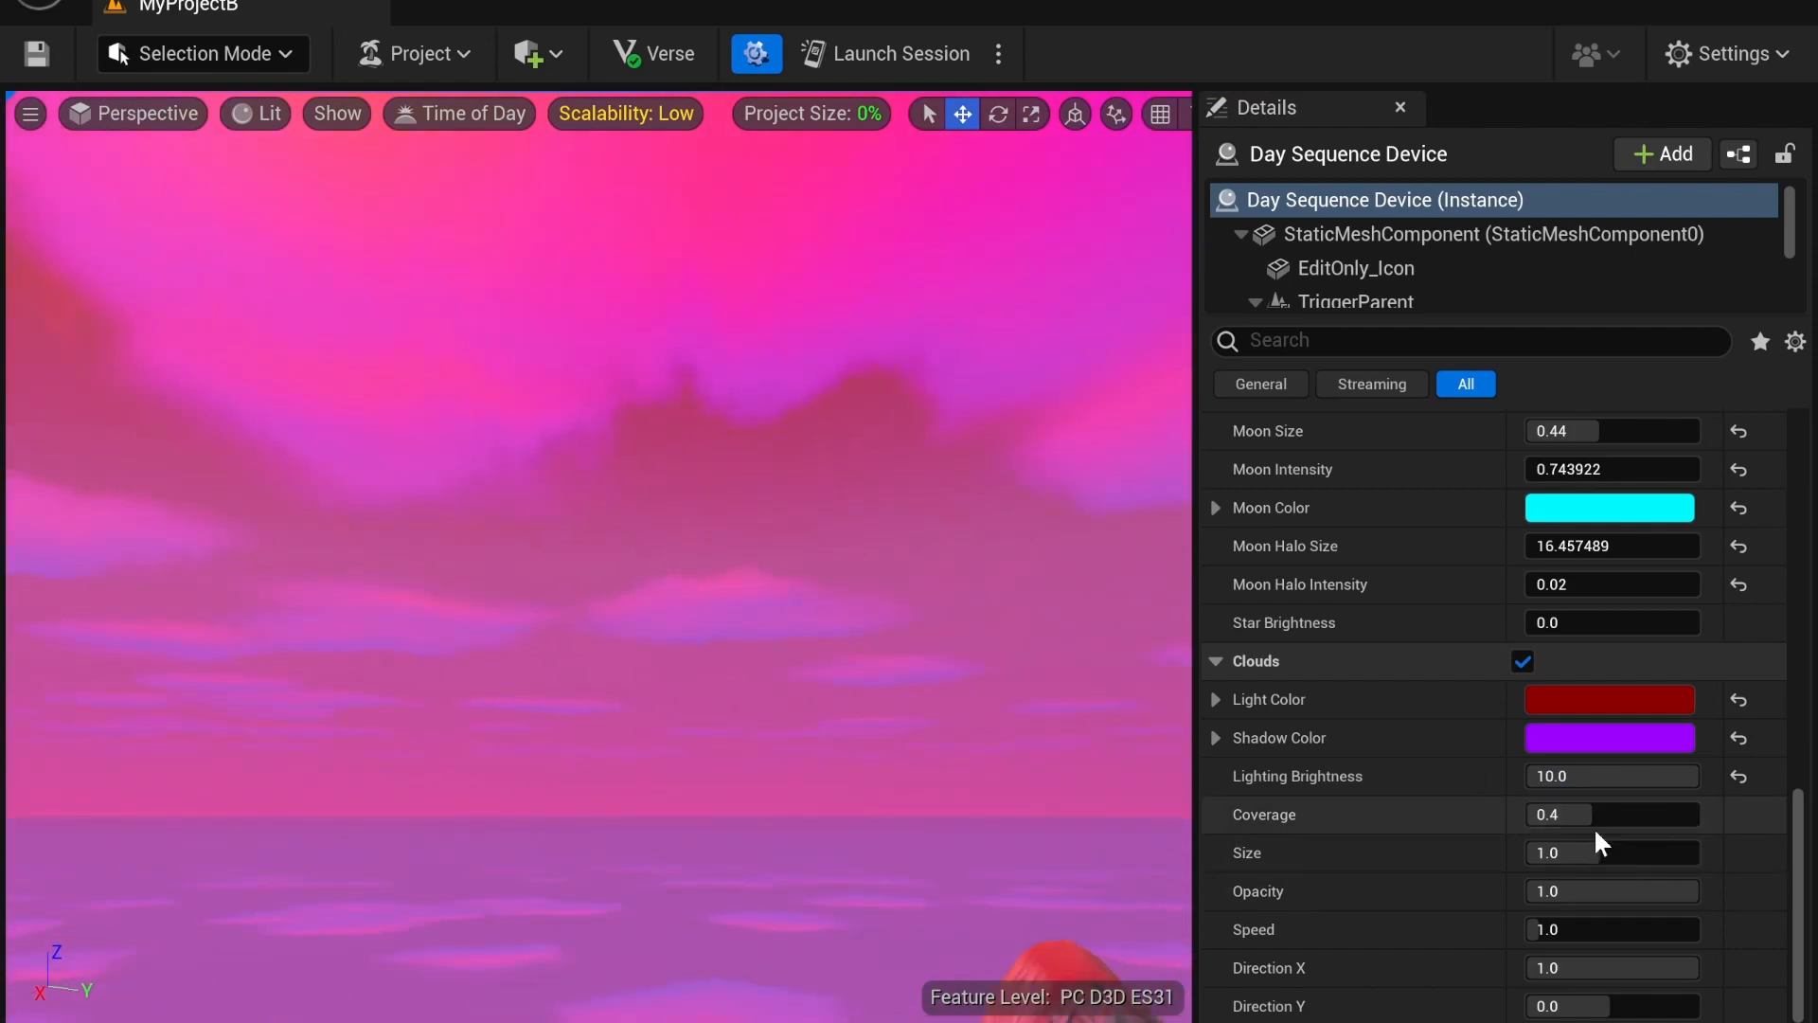
{"action": "left_click_drag", "start_coordinate": [1596, 827], "coordinate": [1696, 814]}
{"action": "right_click_drag", "start_coordinate": [736, 629], "coordinate": [1004, 587]}
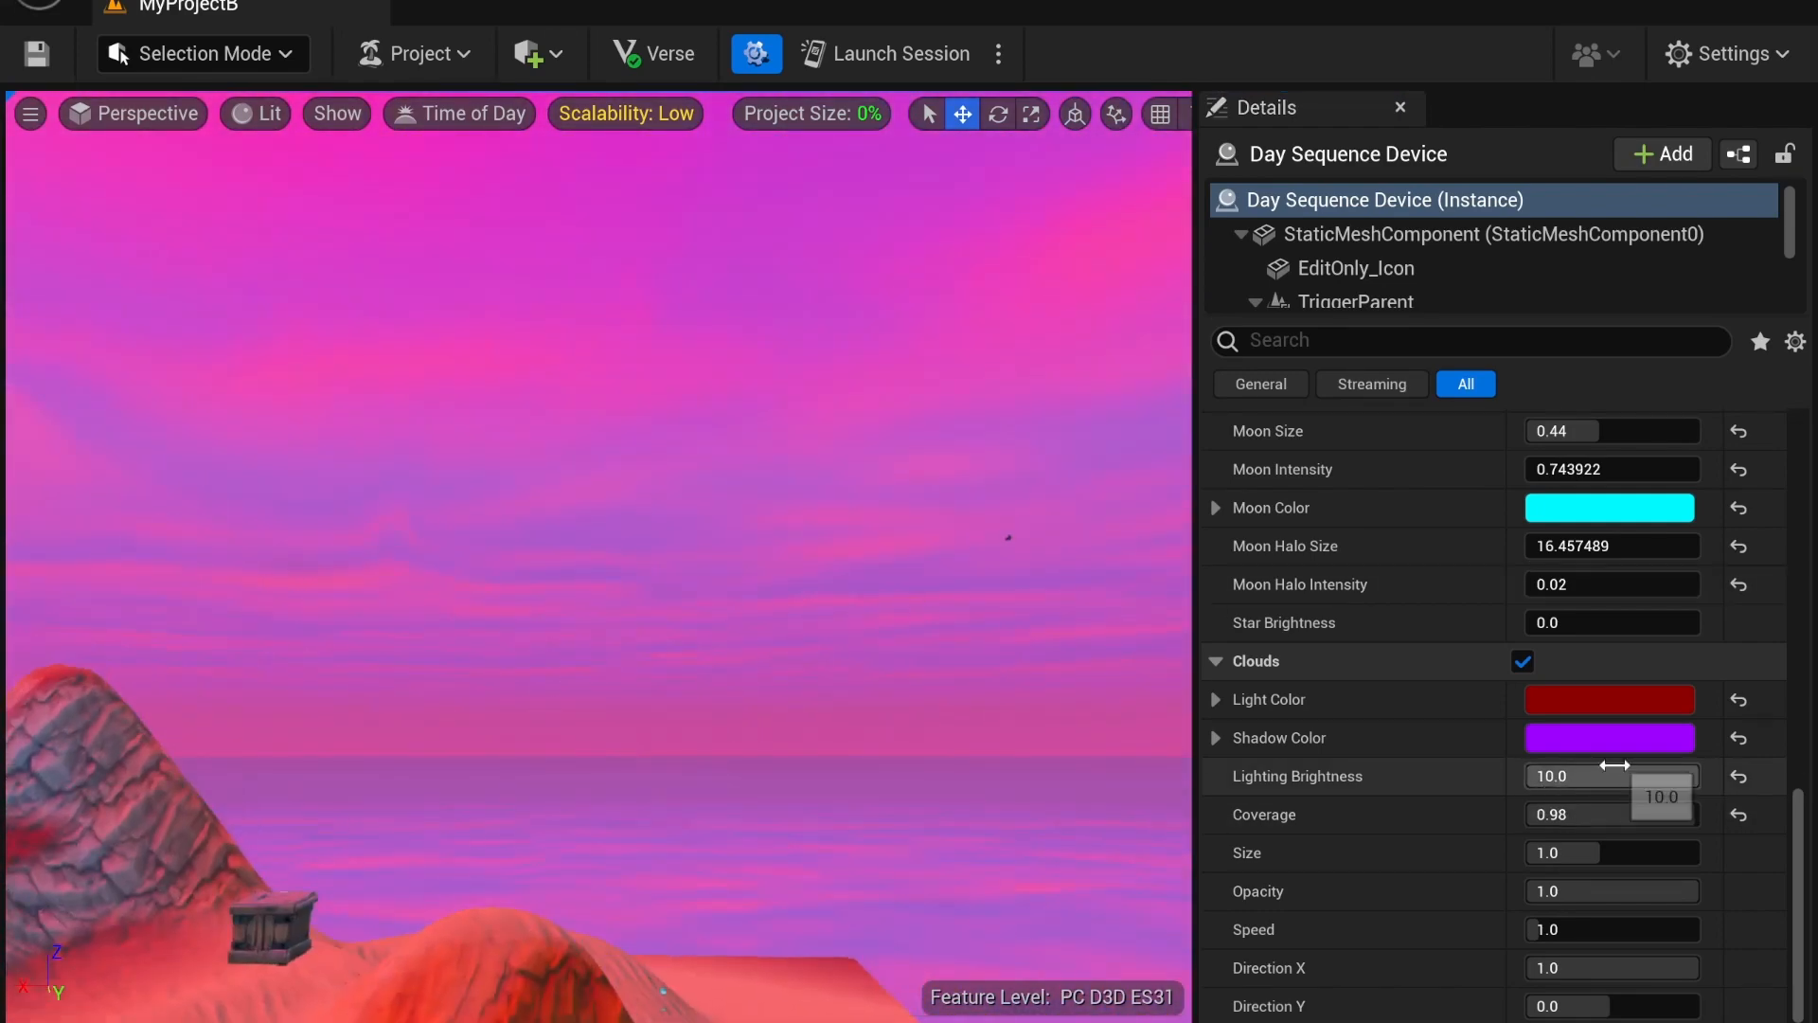
{"action": "left_click_drag", "start_coordinate": [1421, 815], "coordinate": [1380, 814]}
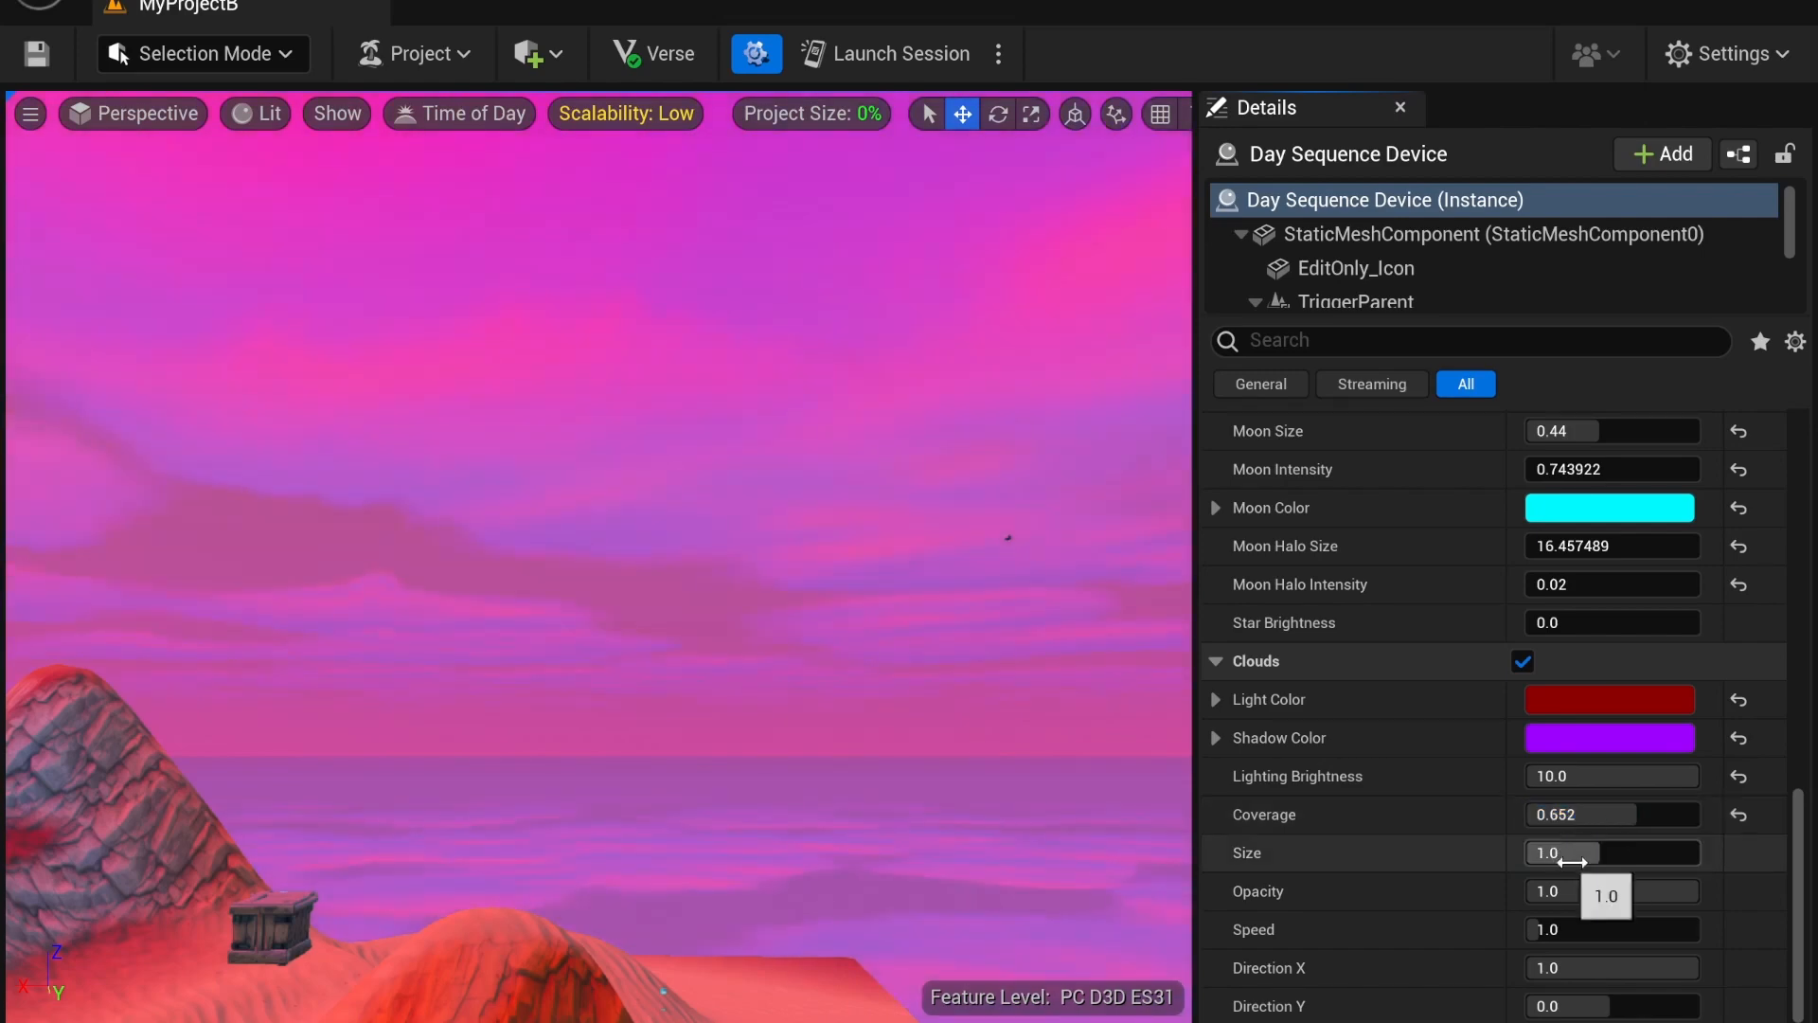
Try a cloud size of 1.964, reduce it to 0.38, and compare the result in the sky
{"action": "left_click_drag", "start_coordinate": [1562, 852], "coordinate": [1653, 853]}
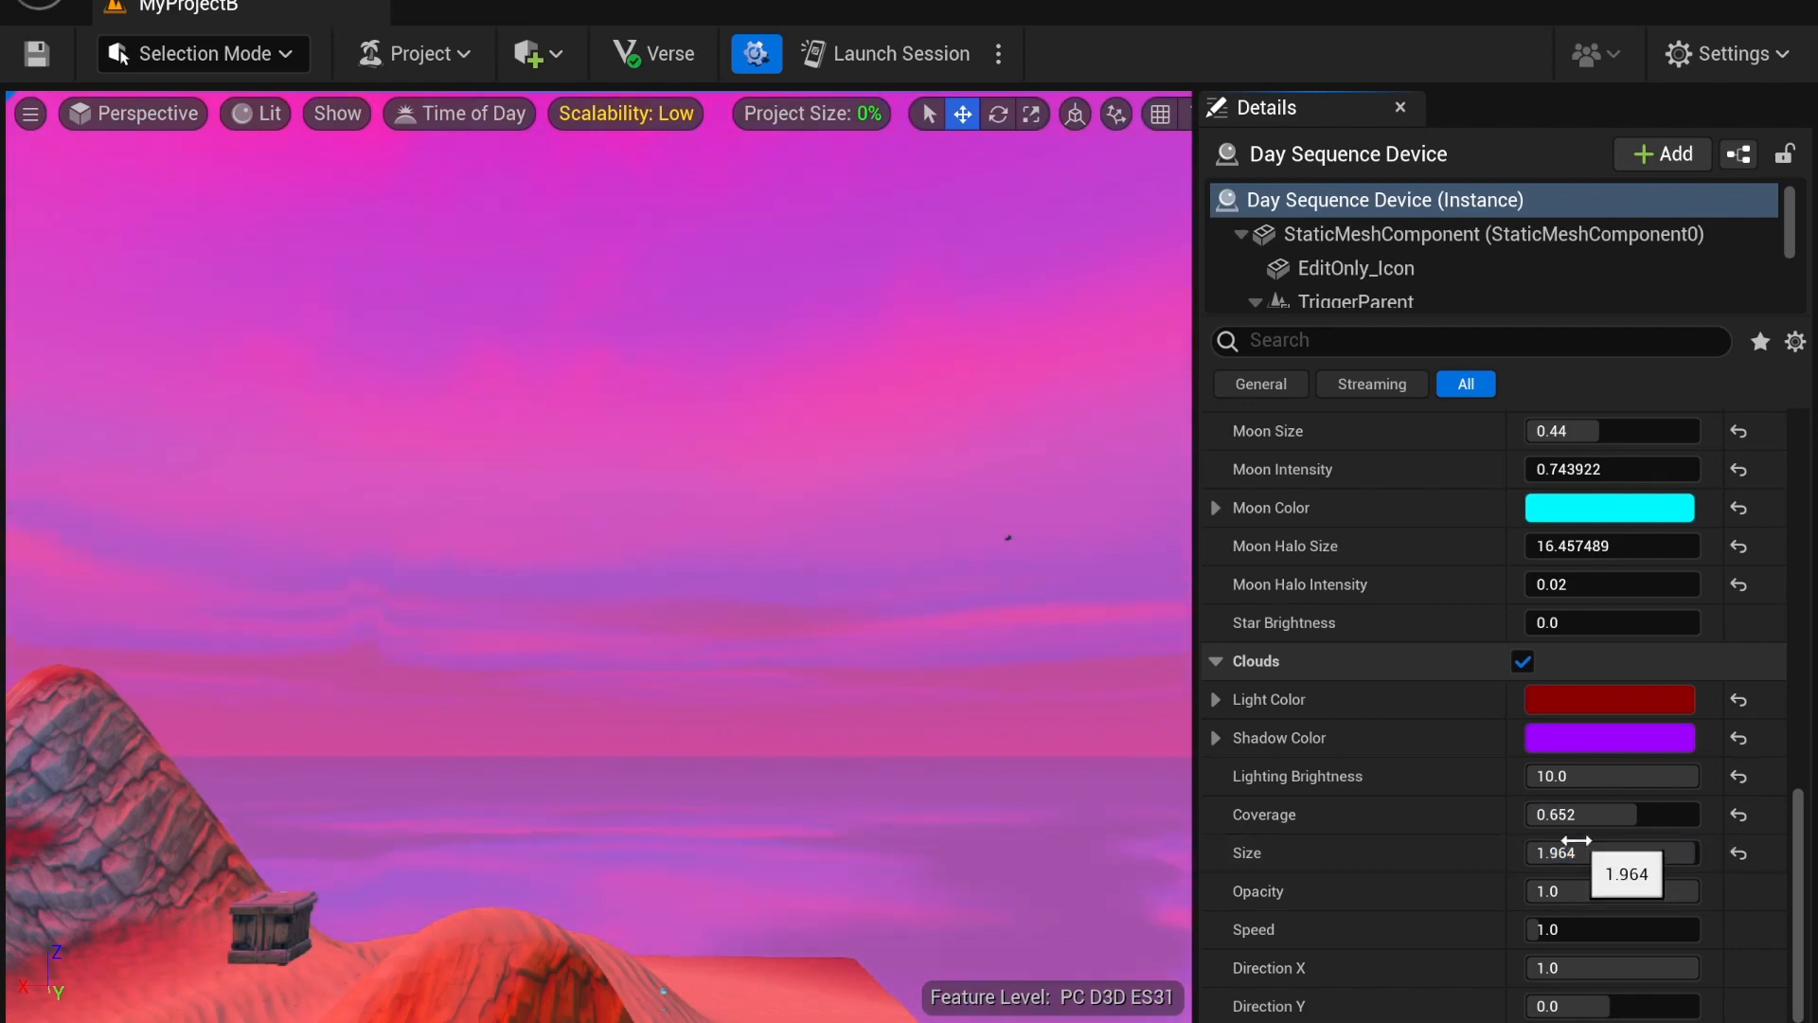
{"action": "right_click_drag", "start_coordinate": [690, 608], "coordinate": [426, 502]}
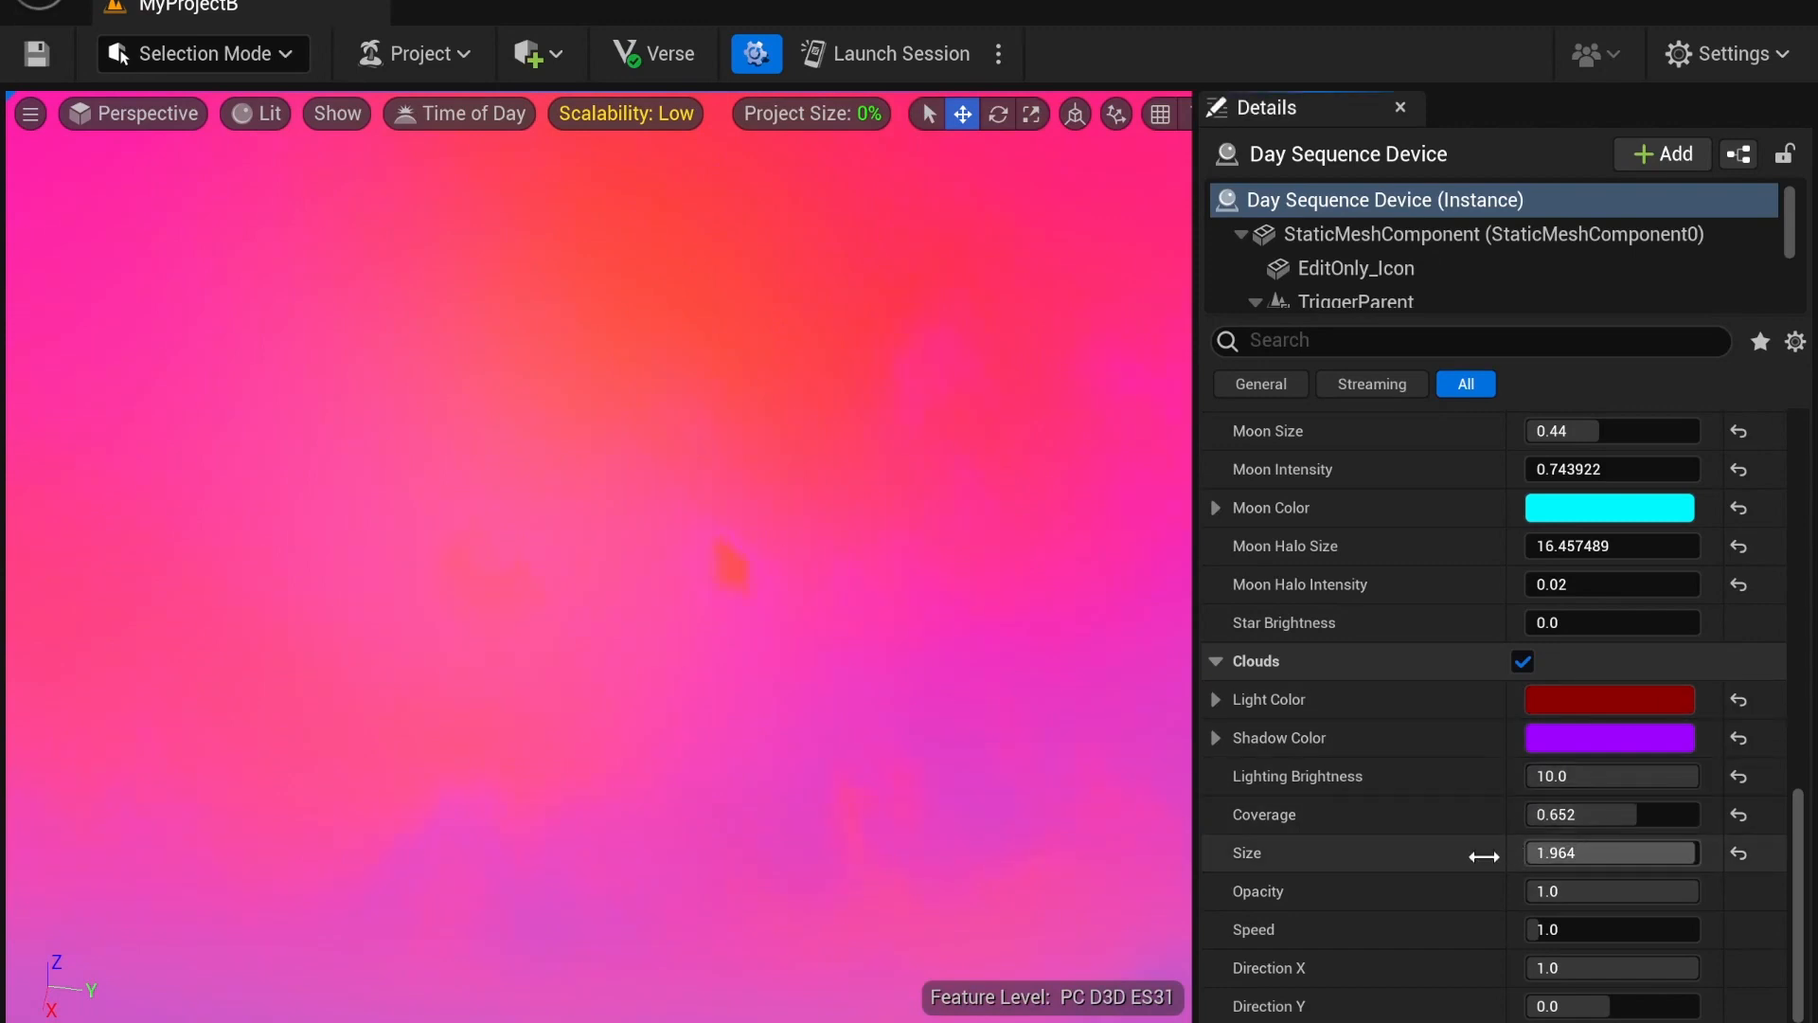
{"action": "left_click_drag", "start_coordinate": [1576, 858], "coordinate": [1504, 859]}
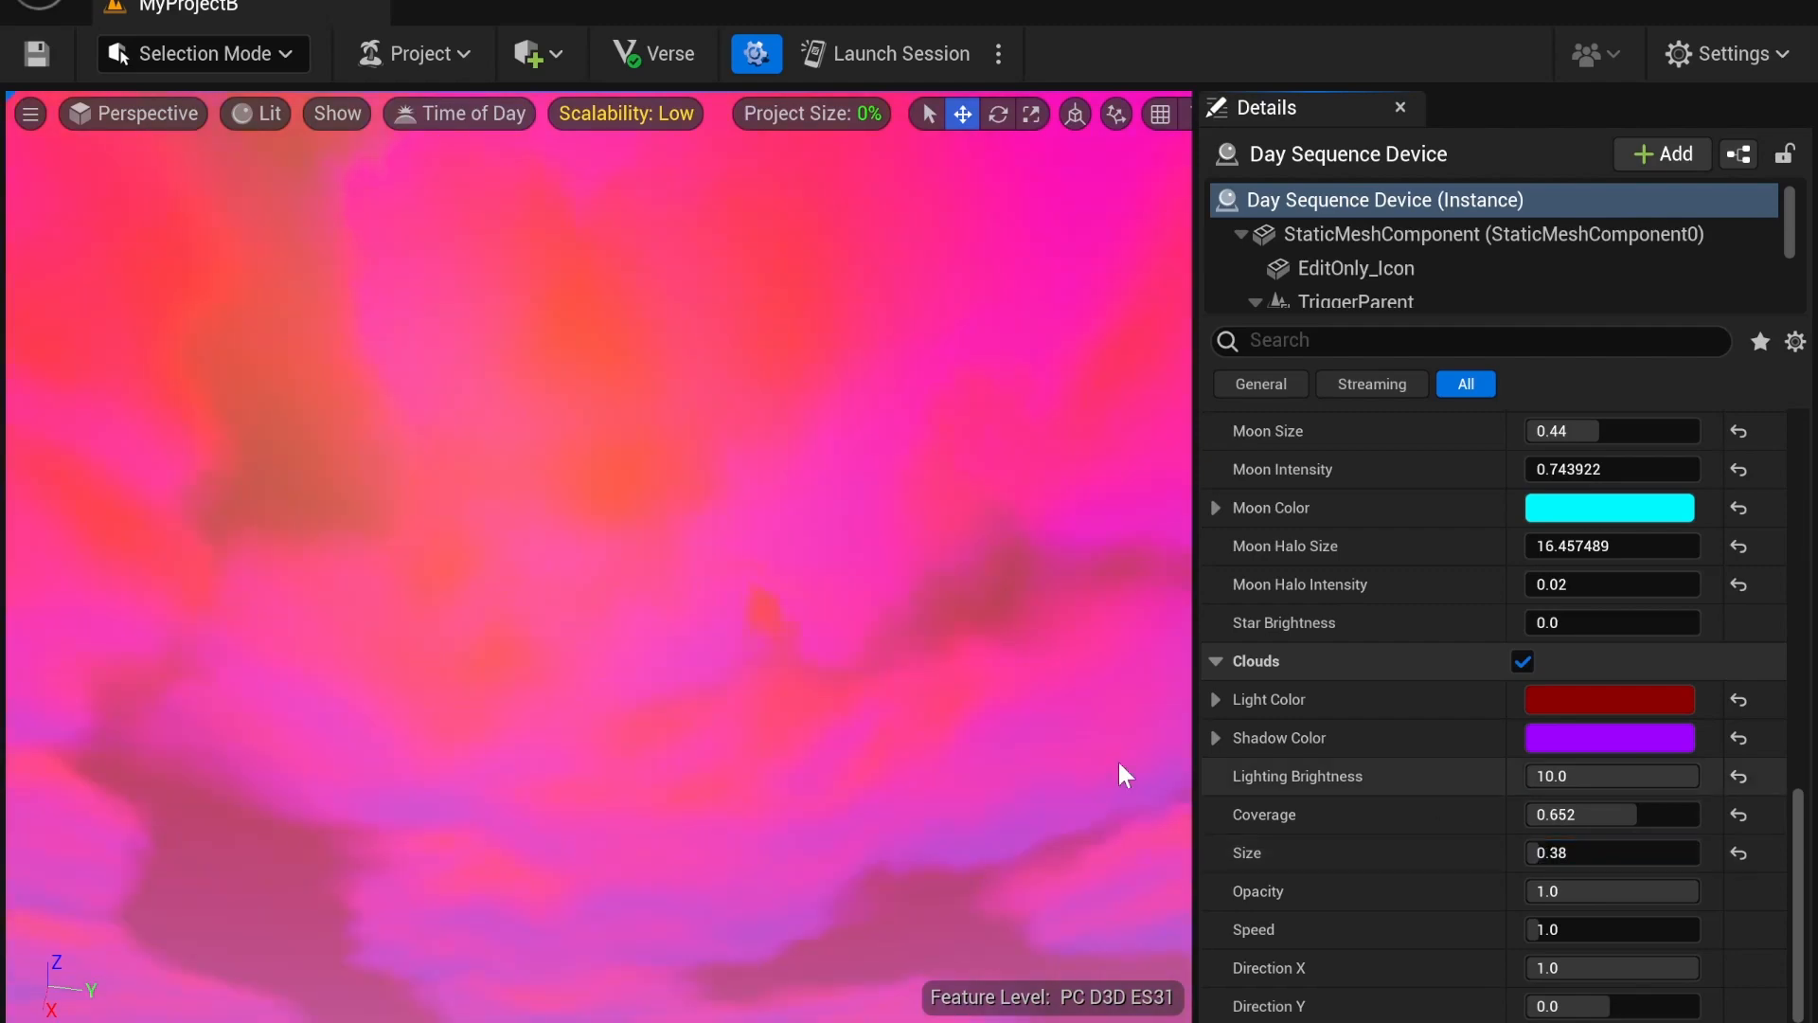
{"action": "right_click_drag", "start_coordinate": [1079, 769], "coordinate": [1047, 890]}
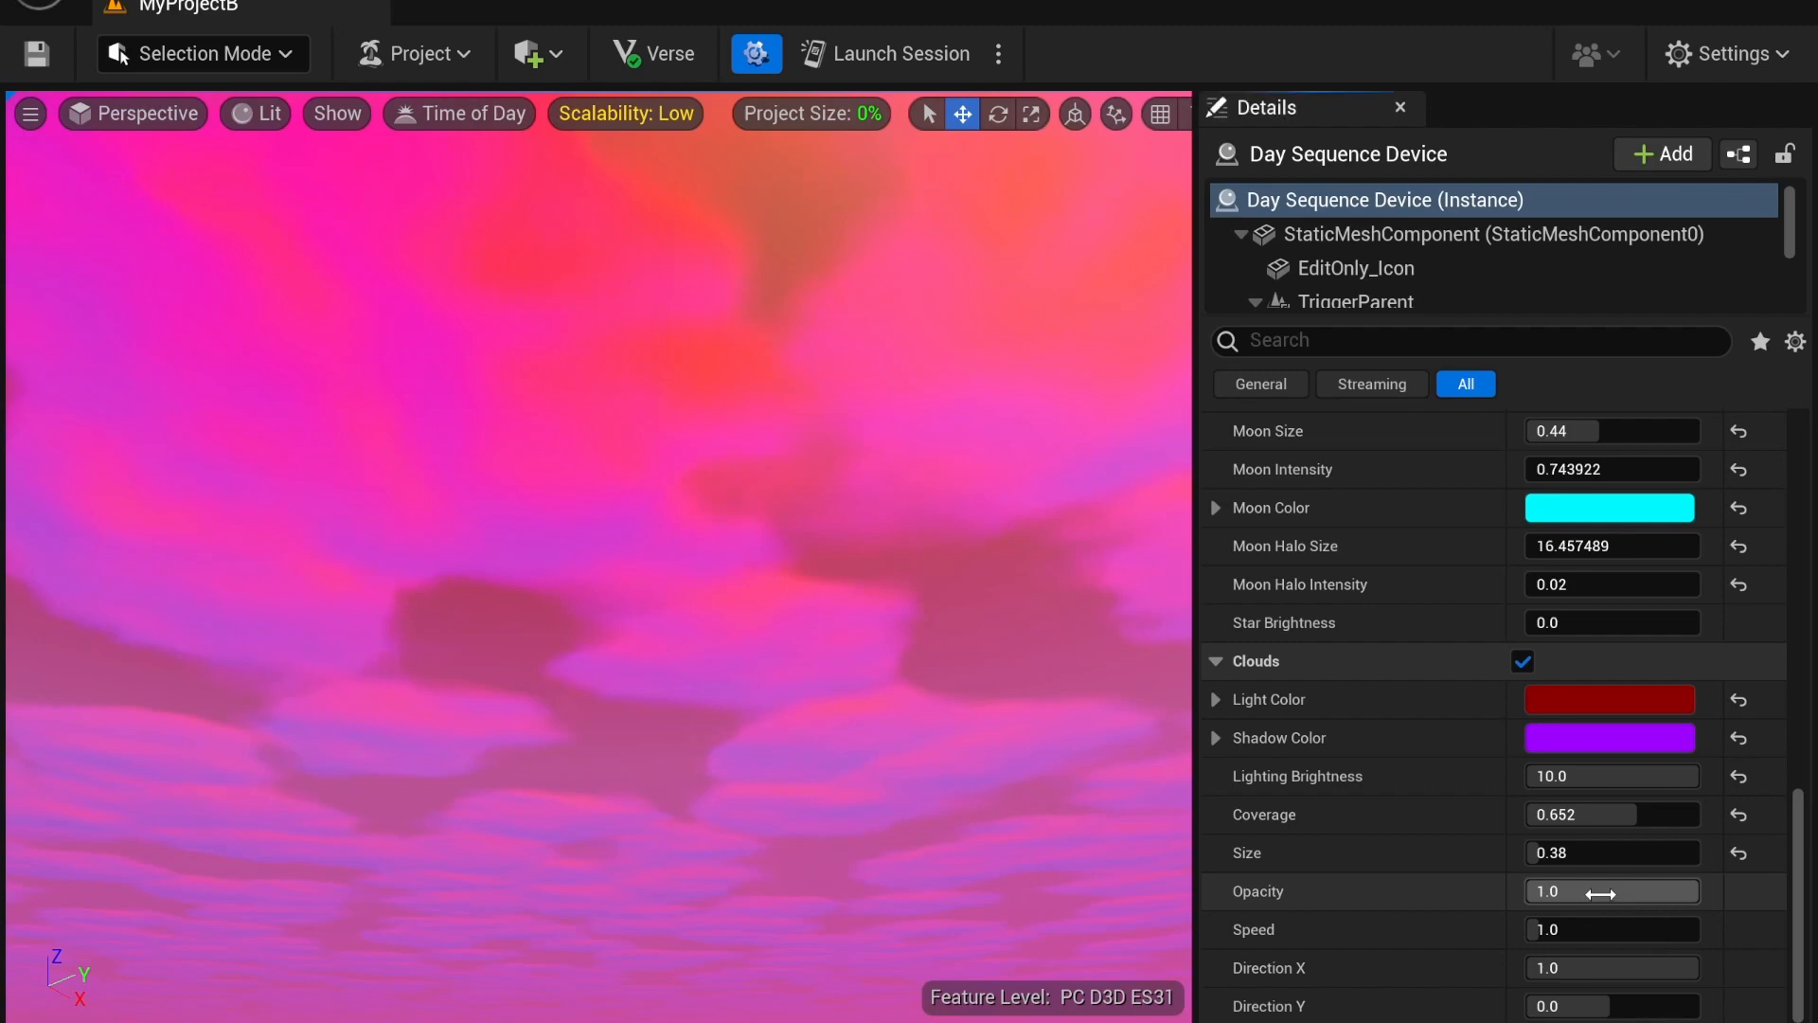
Lower the cloud opacity to 0.528 and set the cloud coverage to 1
{"action": "left_click_drag", "start_coordinate": [1667, 891], "coordinate": [1636, 891]}
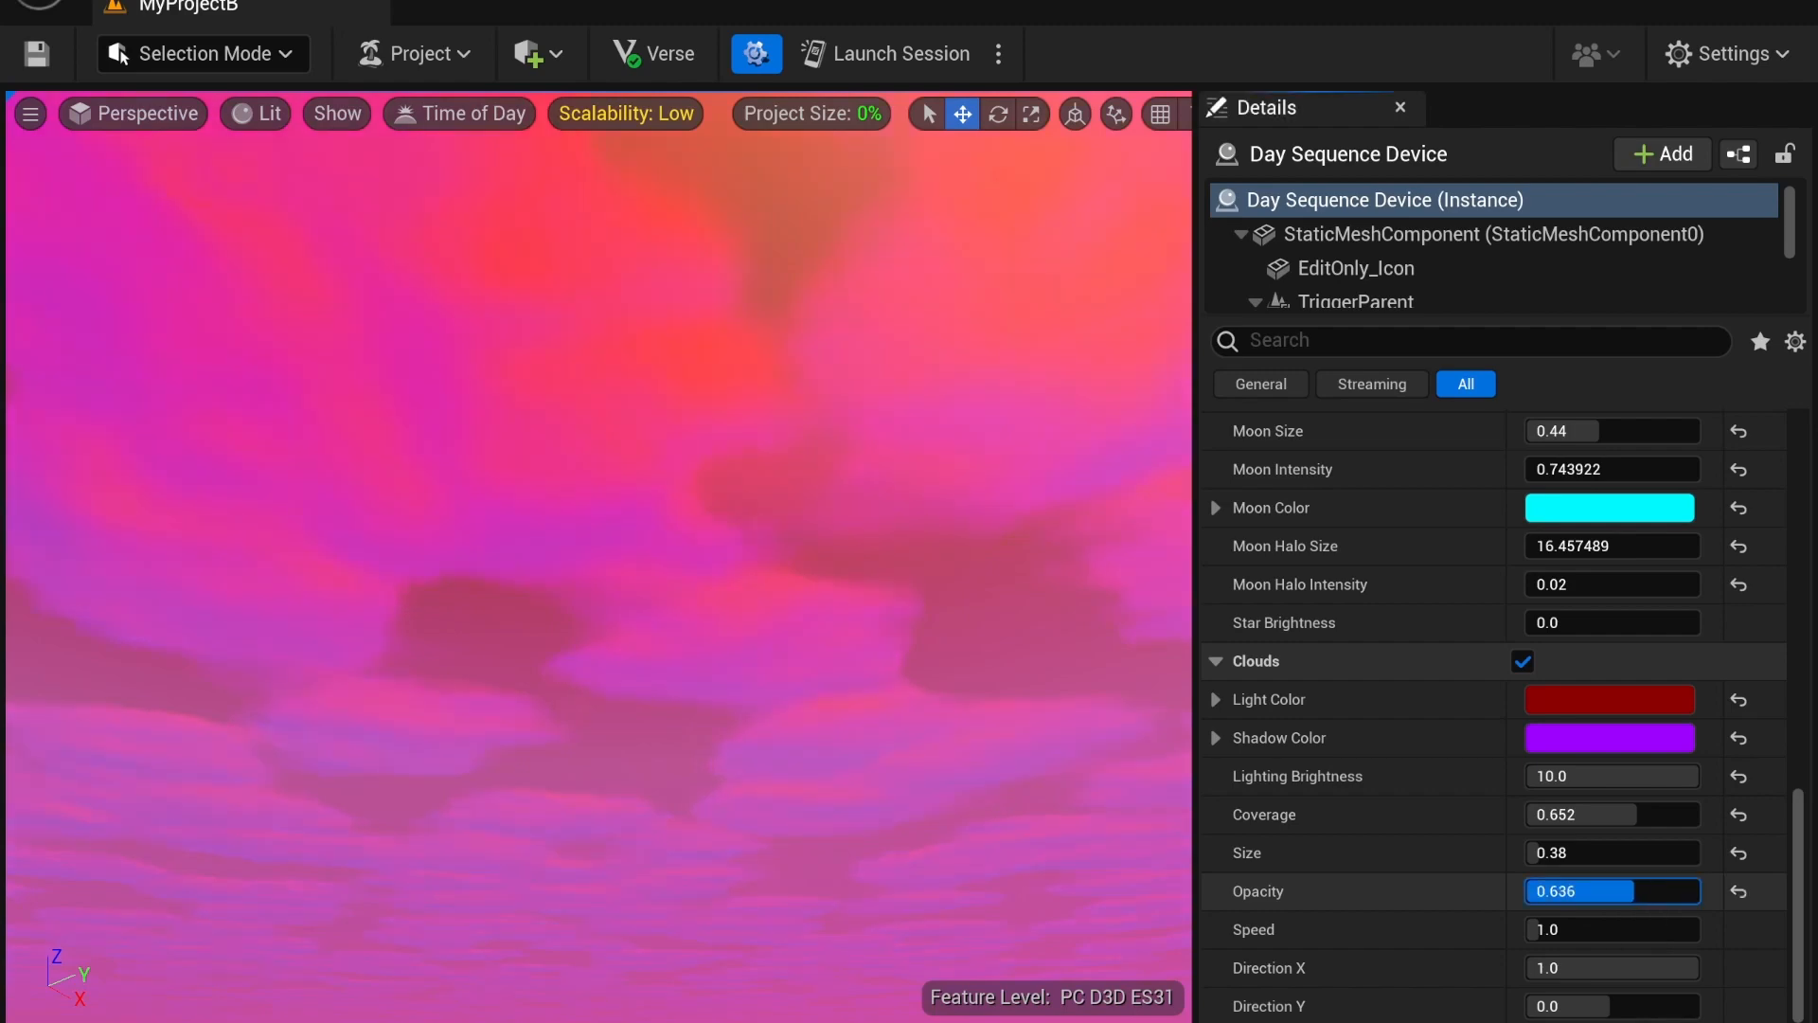
{"action": "right_click_drag", "start_coordinate": [909, 577], "coordinate": [902, 429]}
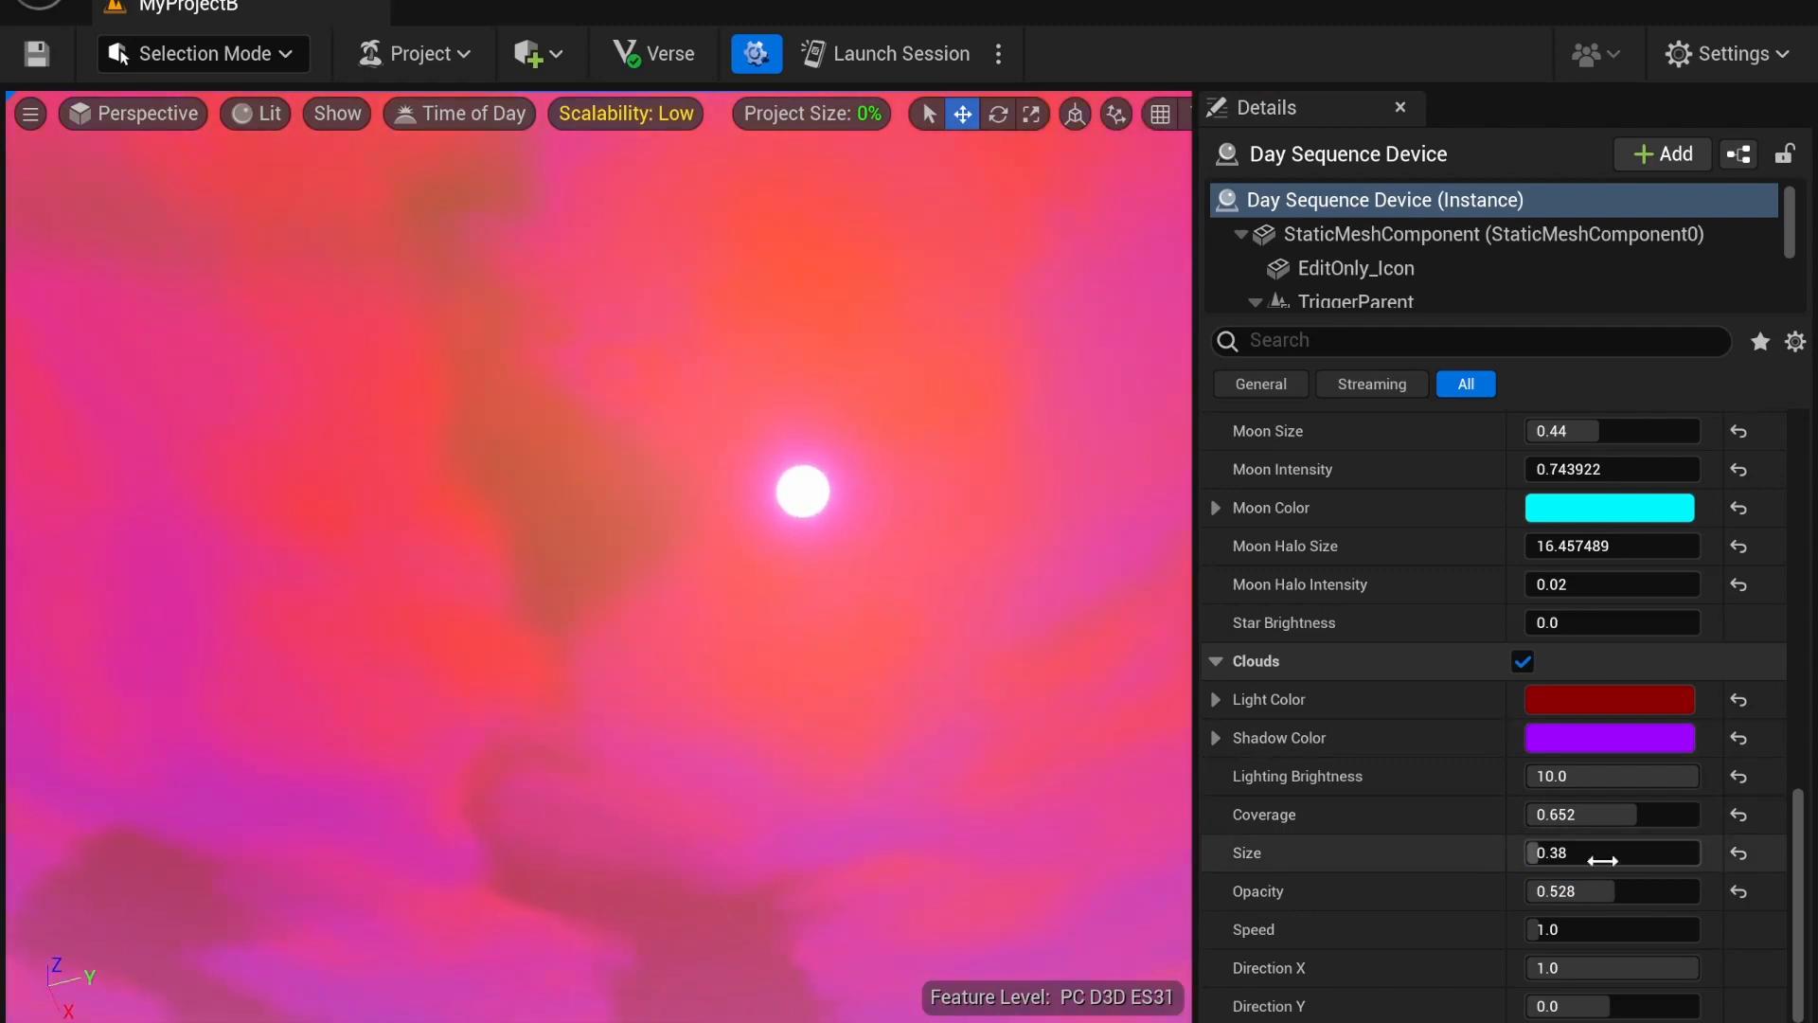
{"action": "left_click", "coordinate": [1574, 812]}
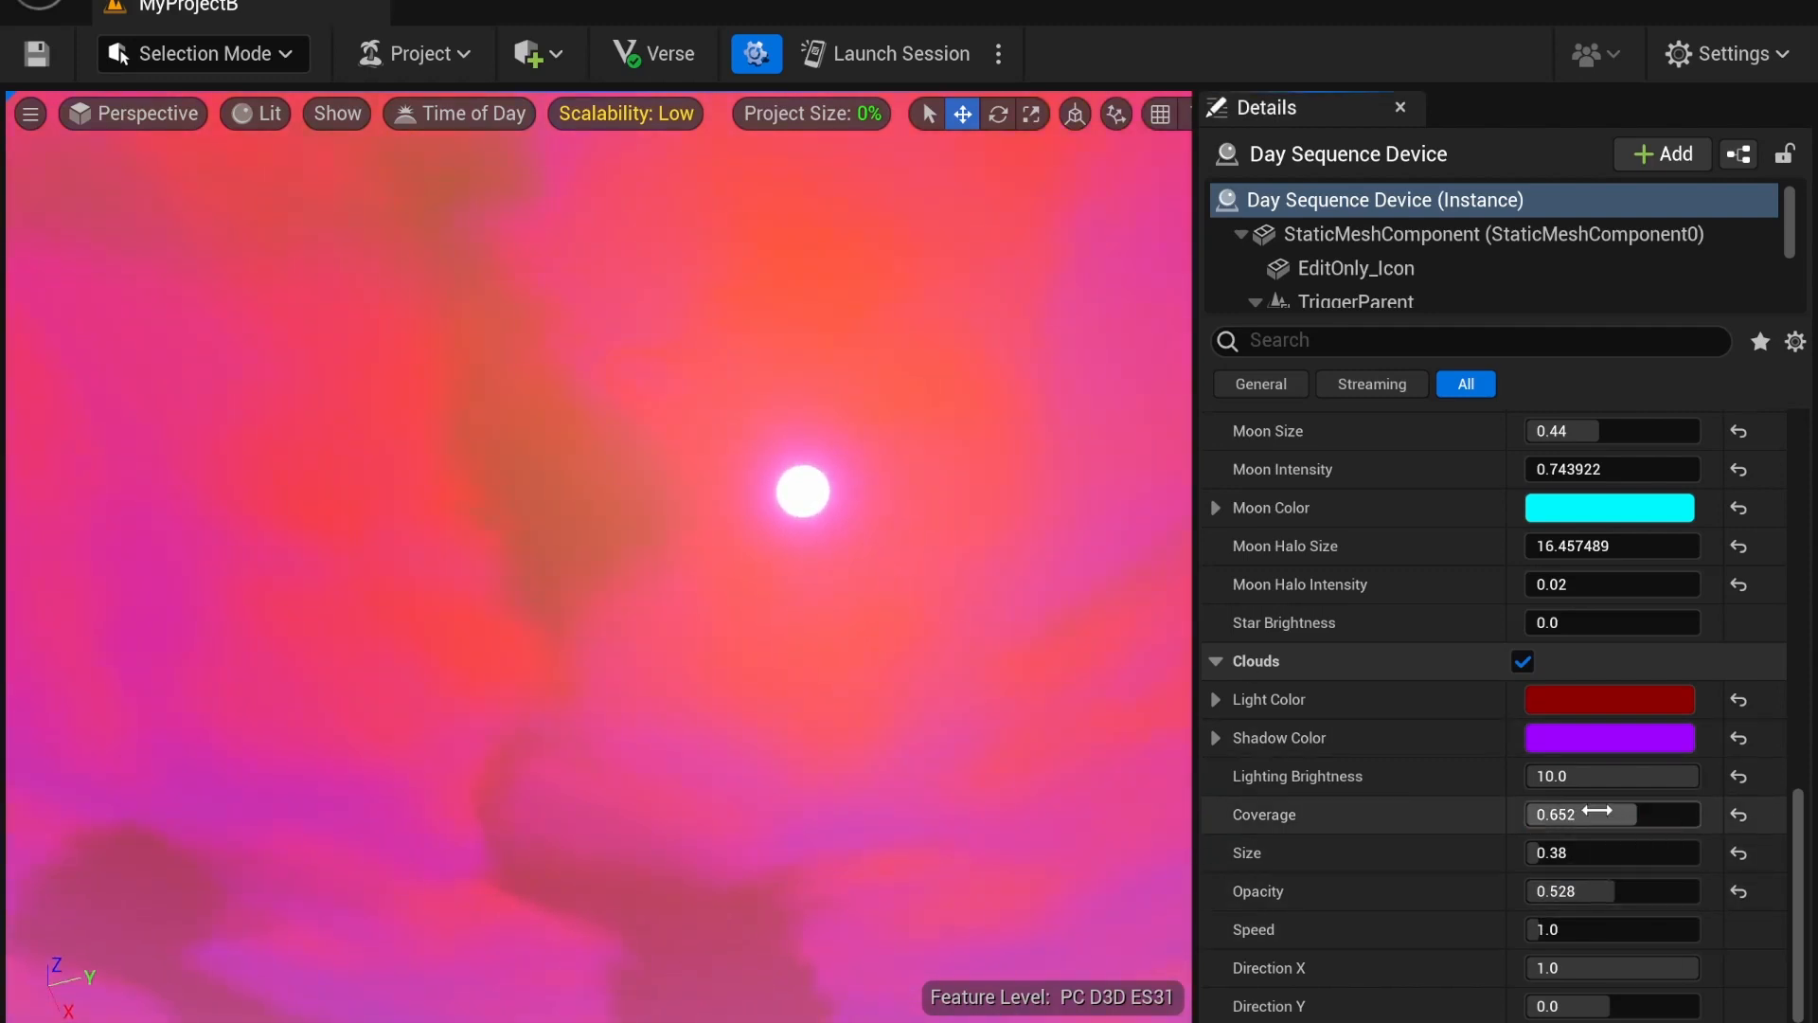
{"action": "type", "text": "1"}
{"action": "key", "text": "Return"}
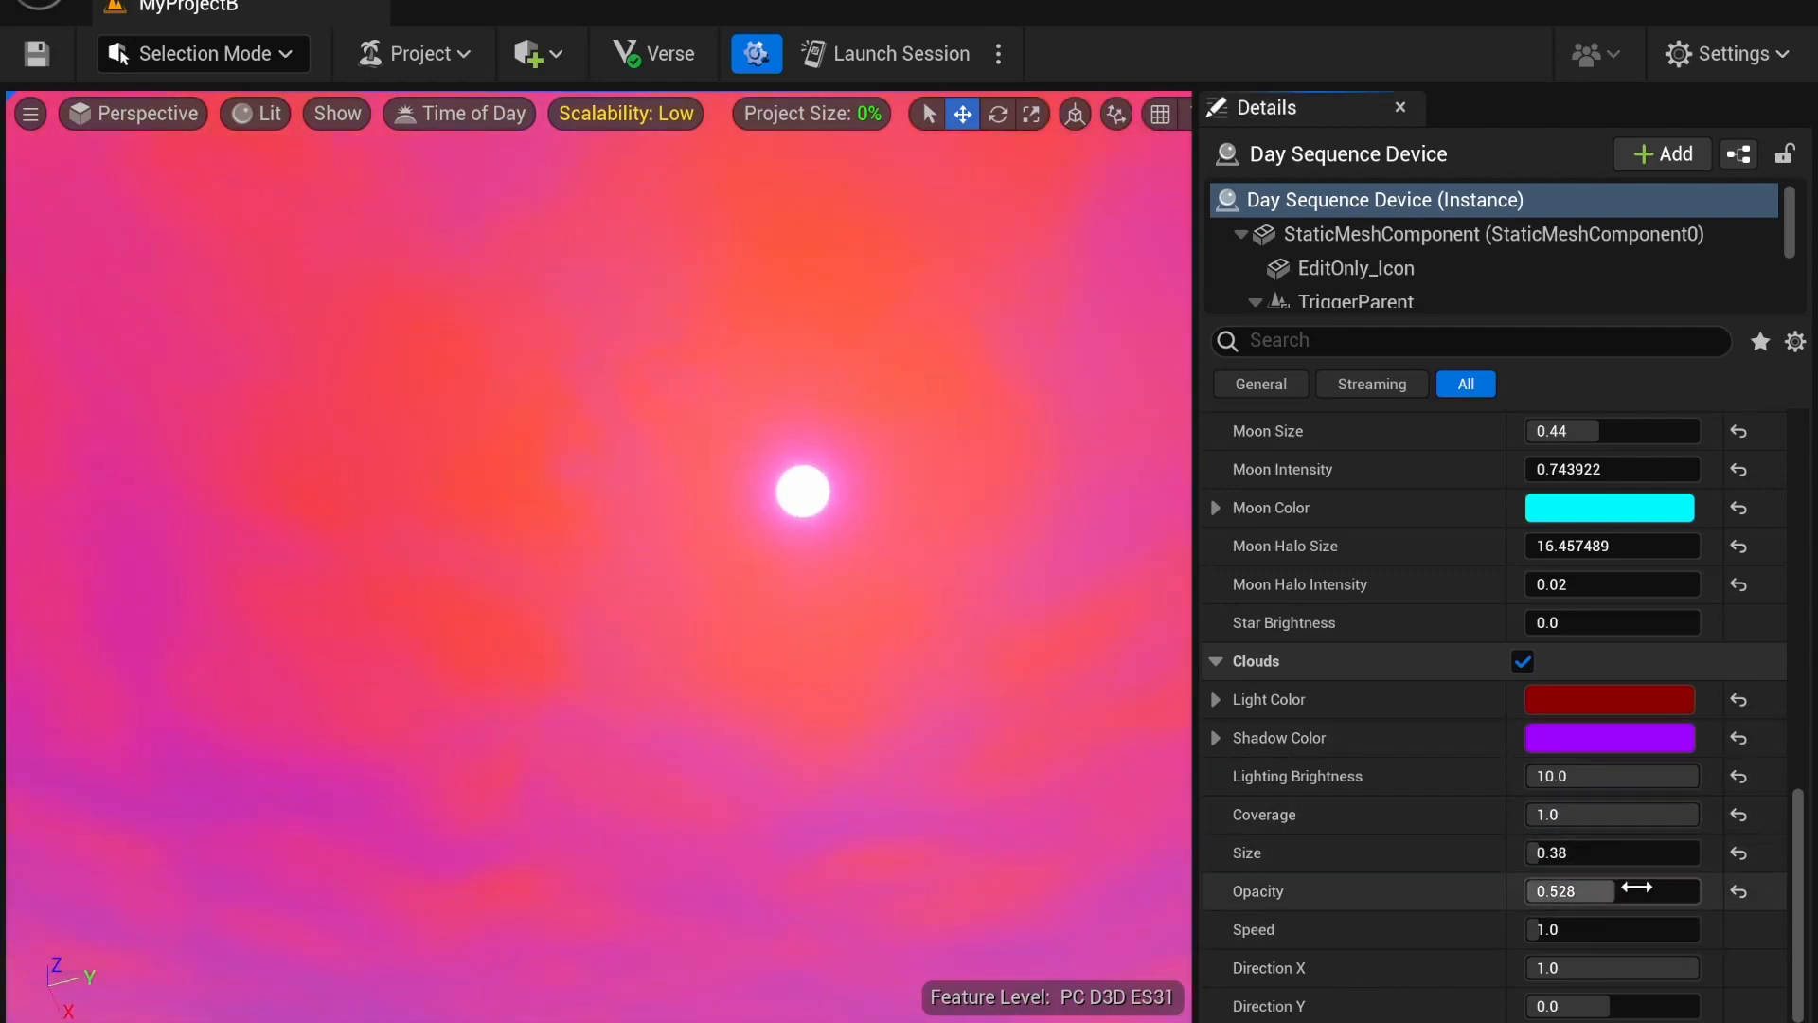
Try cloud opacities of 1 and 0, settle on 0.54, and set the cloud speed to 4.32
{"action": "left_click", "coordinate": [1575, 891]}
{"action": "type", "text": "1"}
{"action": "key", "text": "Return"}
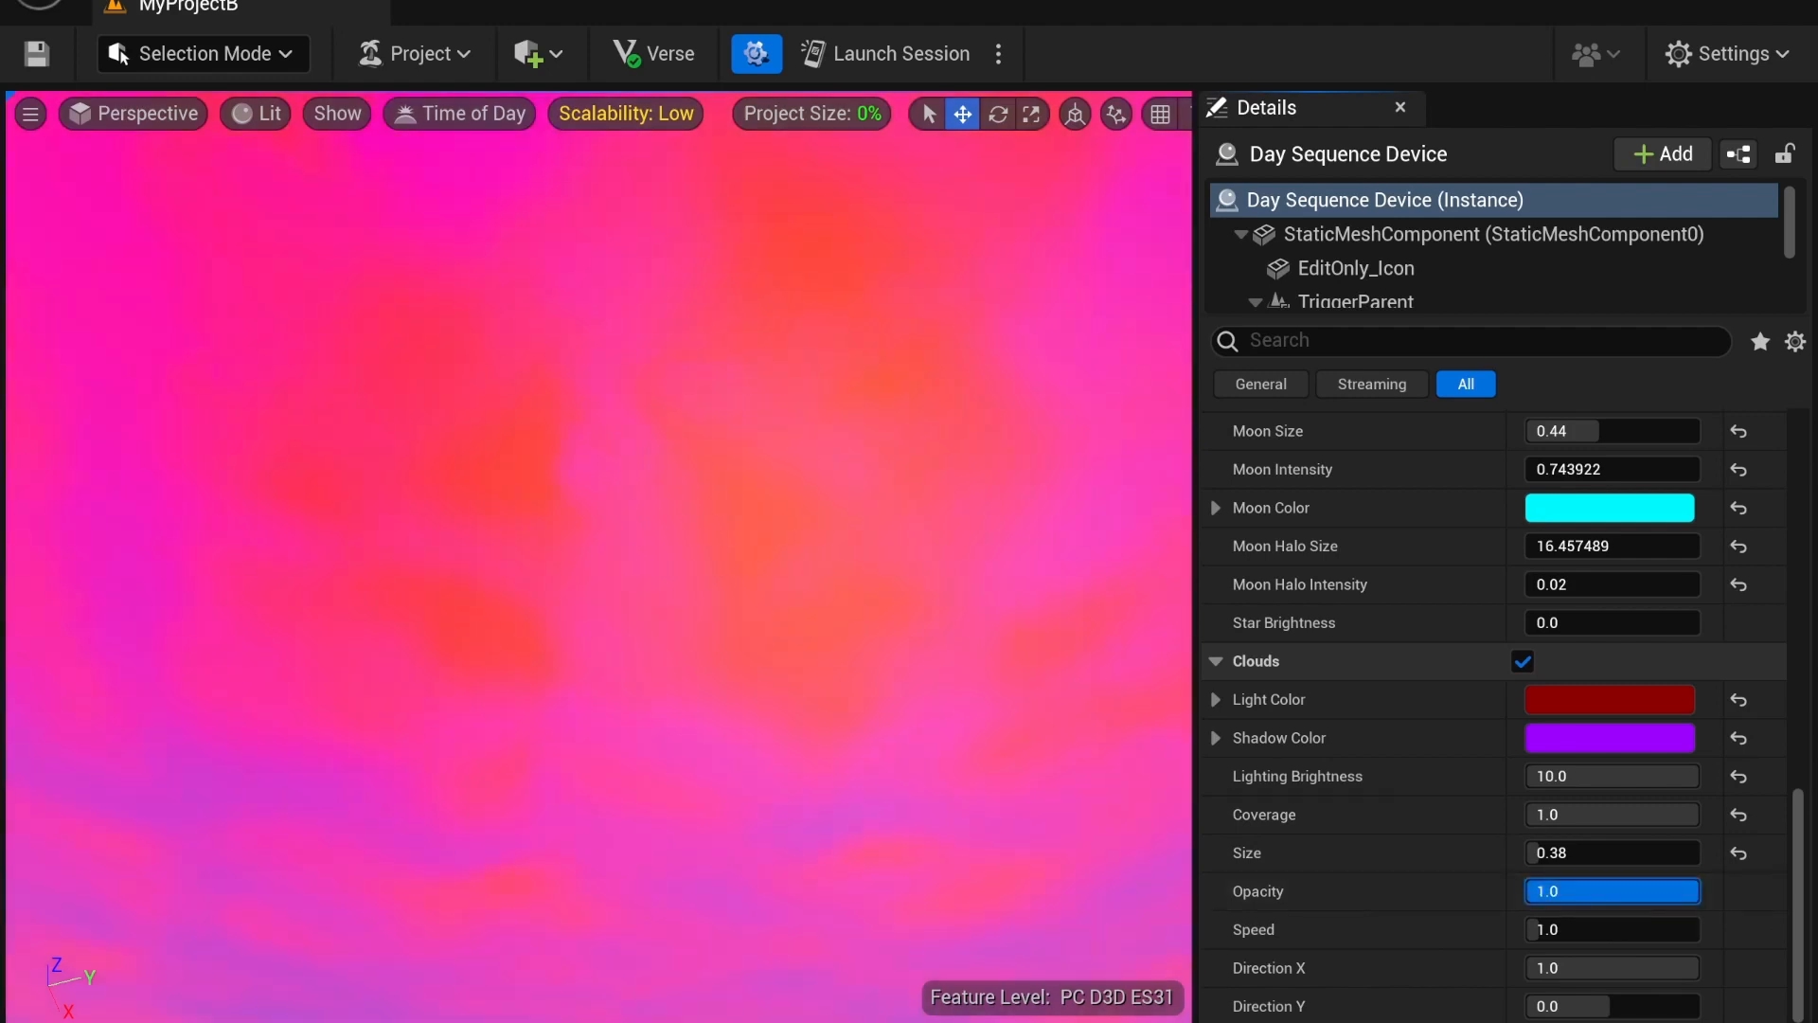
{"action": "left_click_drag", "start_coordinate": [1698, 892], "coordinate": [1521, 900]}
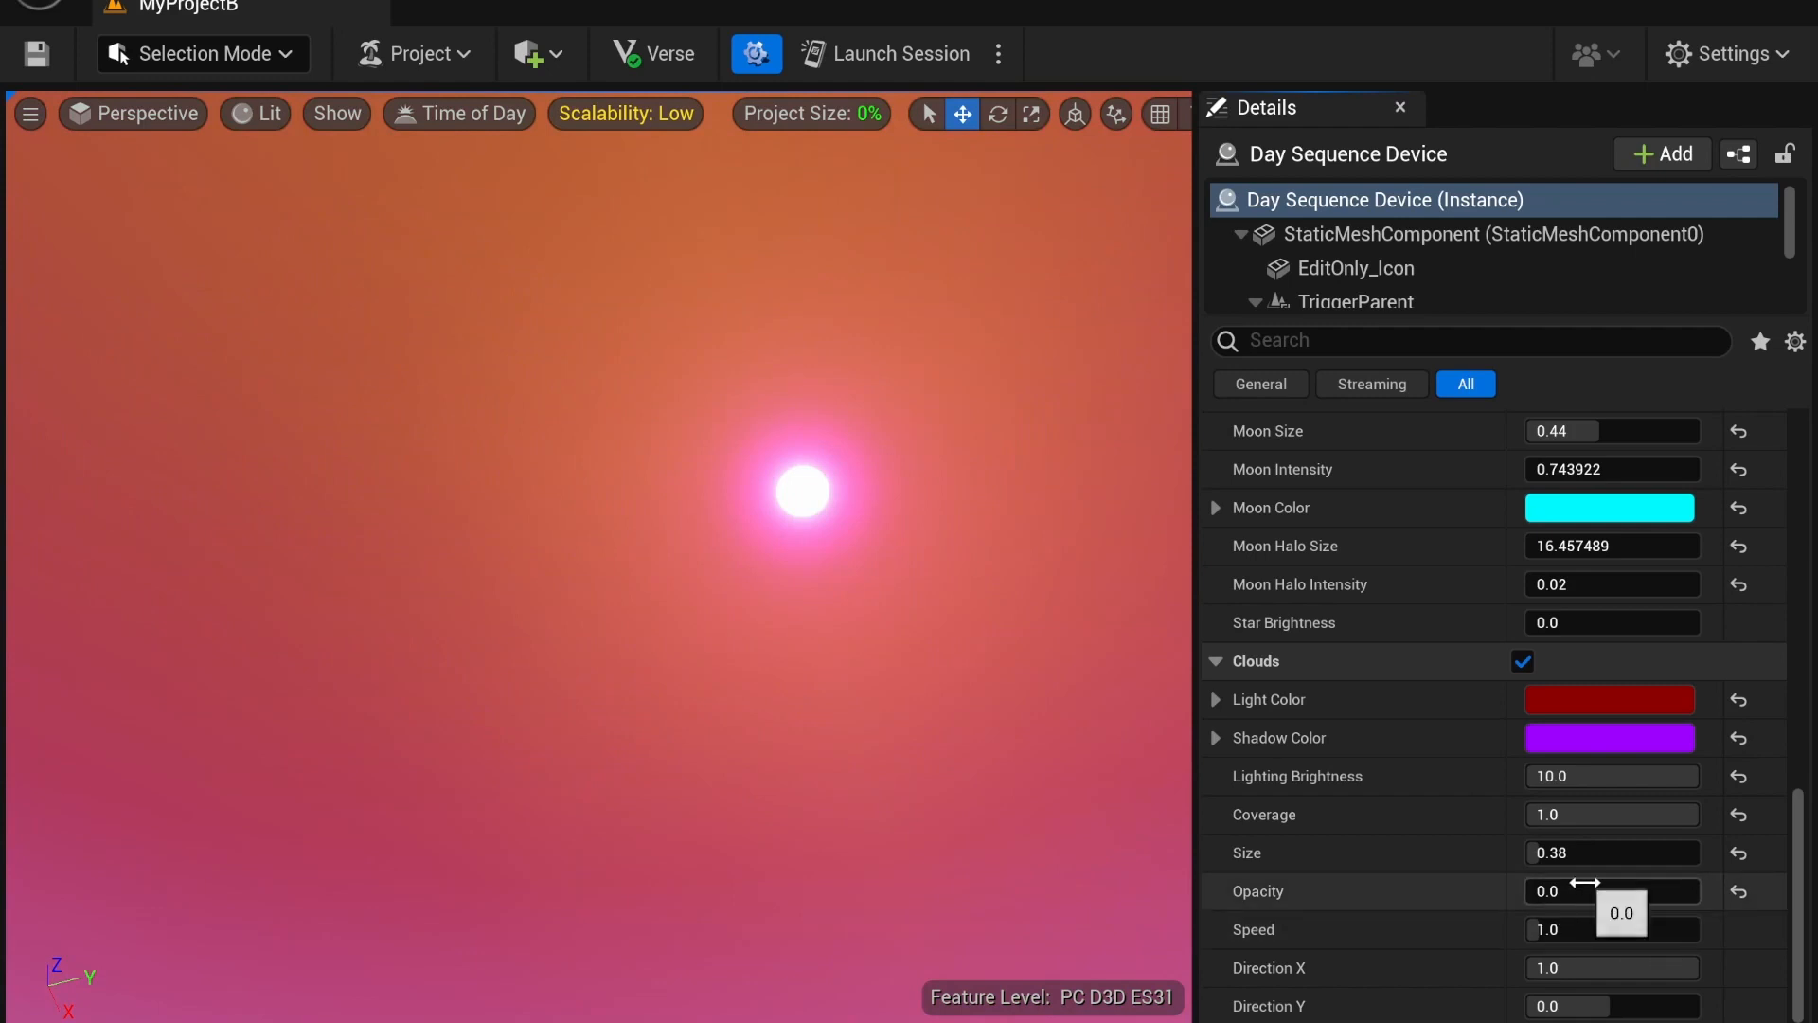
{"action": "left_click_drag", "start_coordinate": [1662, 894], "coordinate": [1724, 894]}
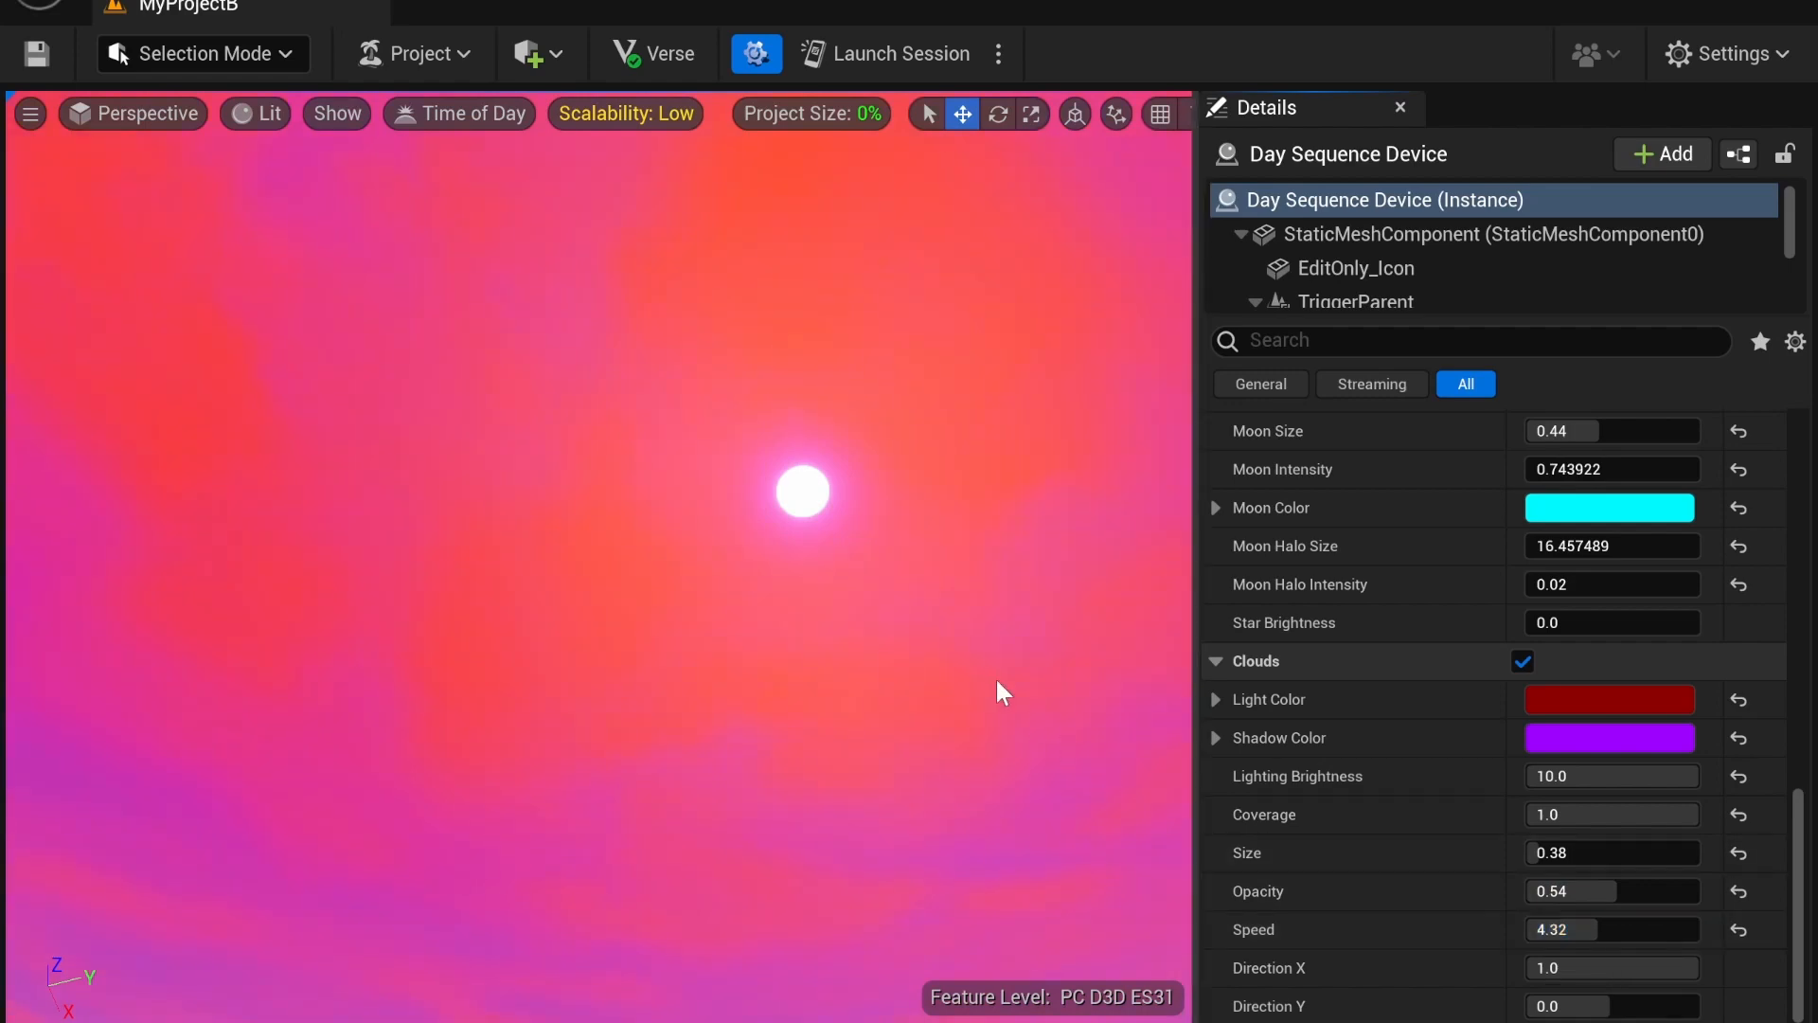
{"action": "right_click_drag", "start_coordinate": [998, 691], "coordinate": [1017, 473]}
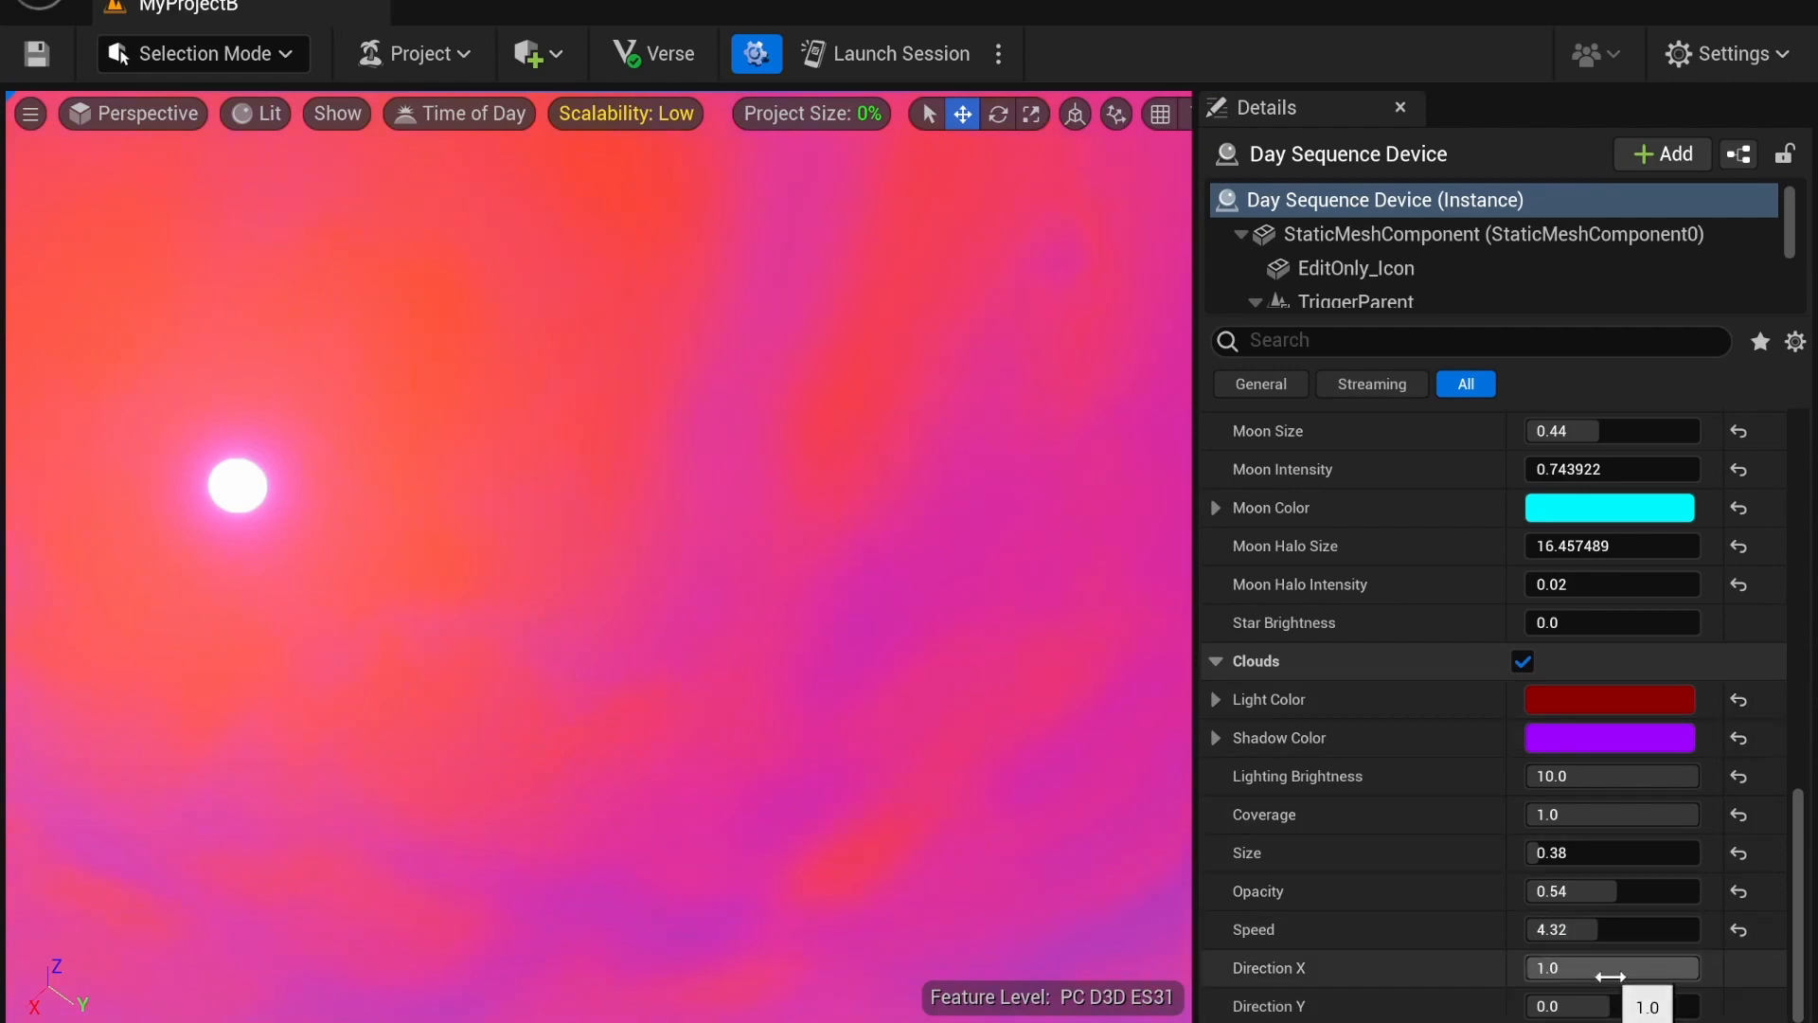
{"action": "right_click_drag", "start_coordinate": [830, 555], "coordinate": [966, 773]}
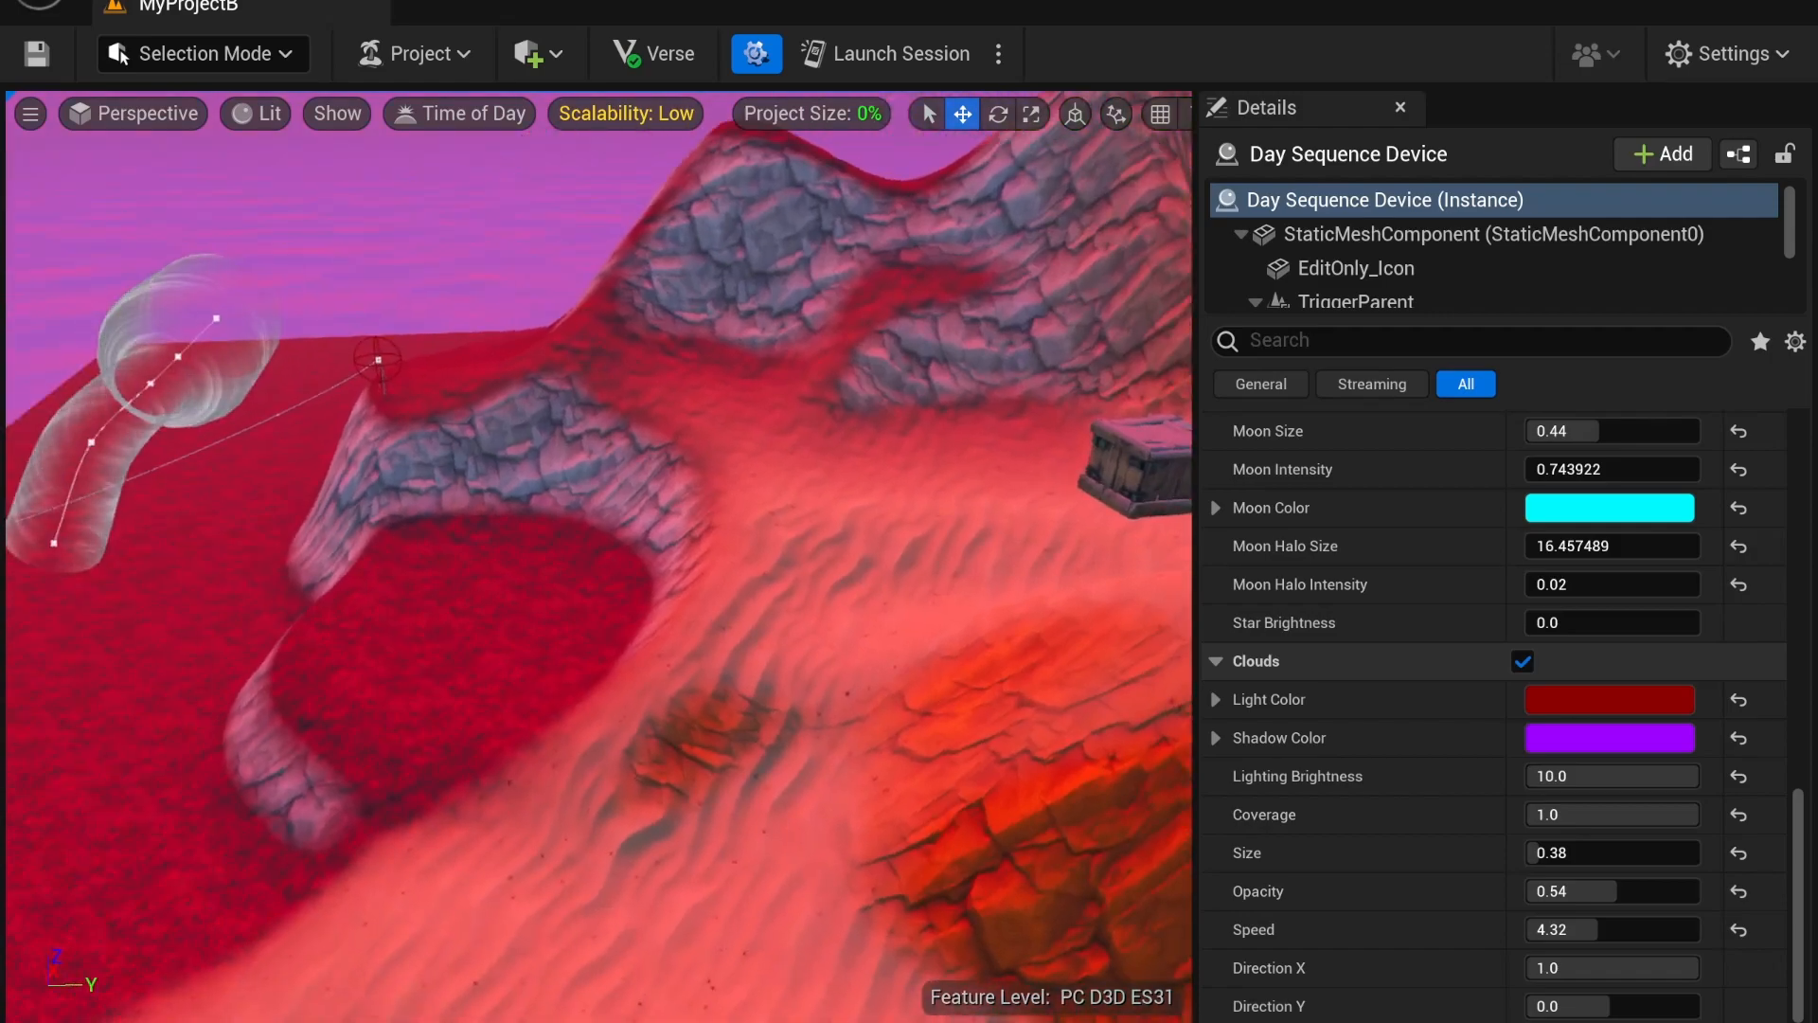